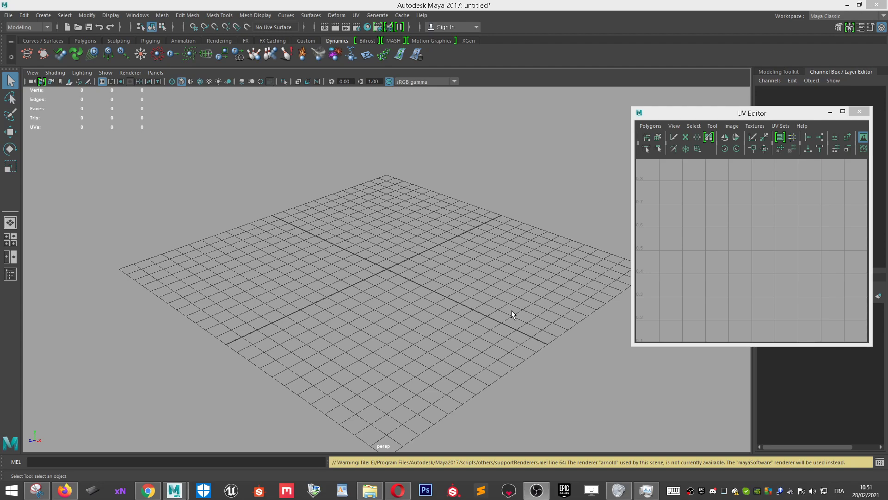
View the MAY TEA bottle reference picture in Outil Capture d'écran, and close that window.
alt+drag(521, 355, 380, 297)
alt+drag(382, 257, 426, 294)
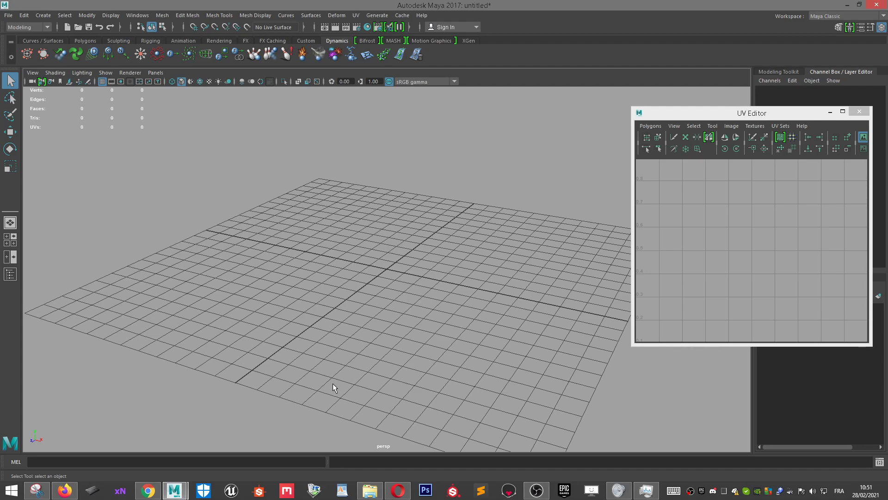
click(36, 490)
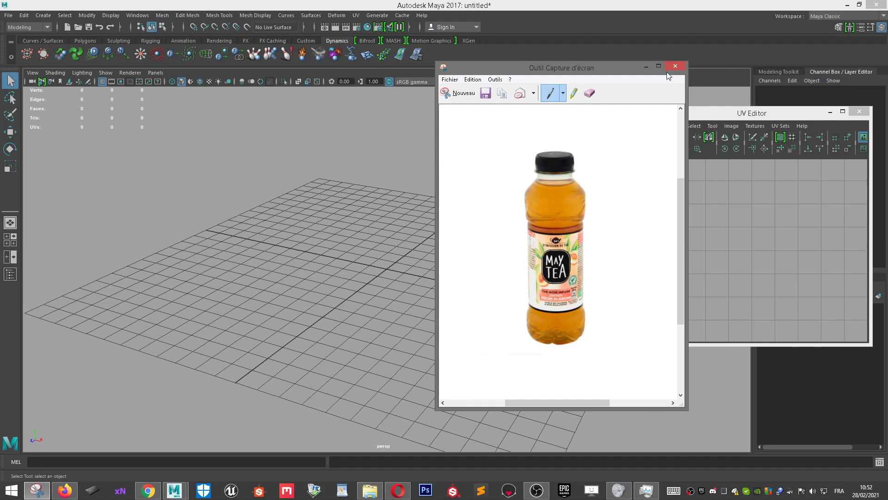
click(683, 66)
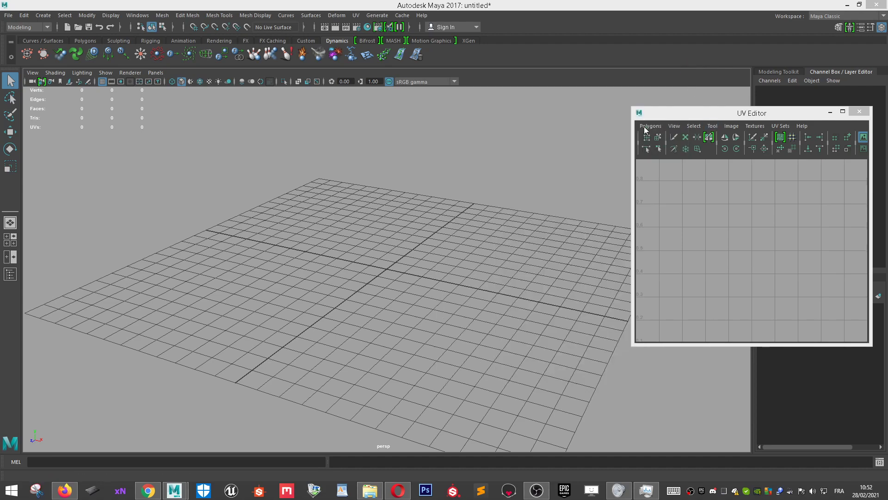
Create a polygon cylinder at the centre of the grid and minimize the UV Editor.
click(43, 16)
mouse_move(59, 51)
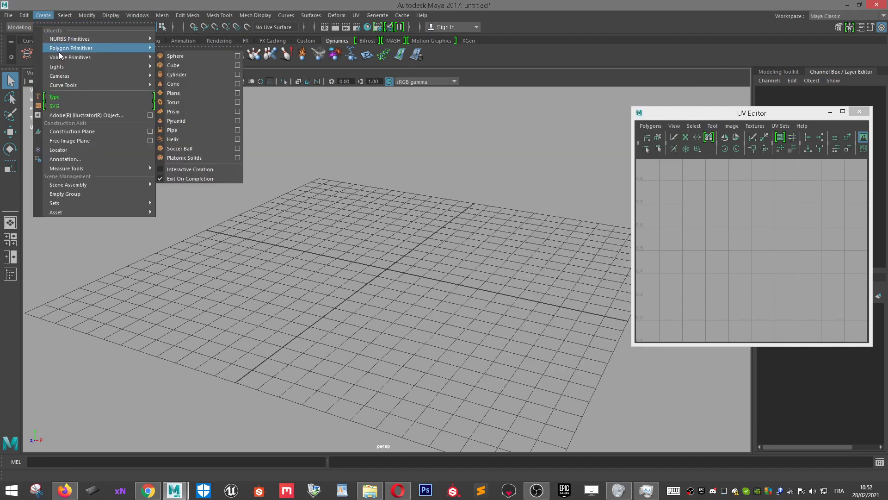
click(192, 83)
scroll(401, 210, up, 3)
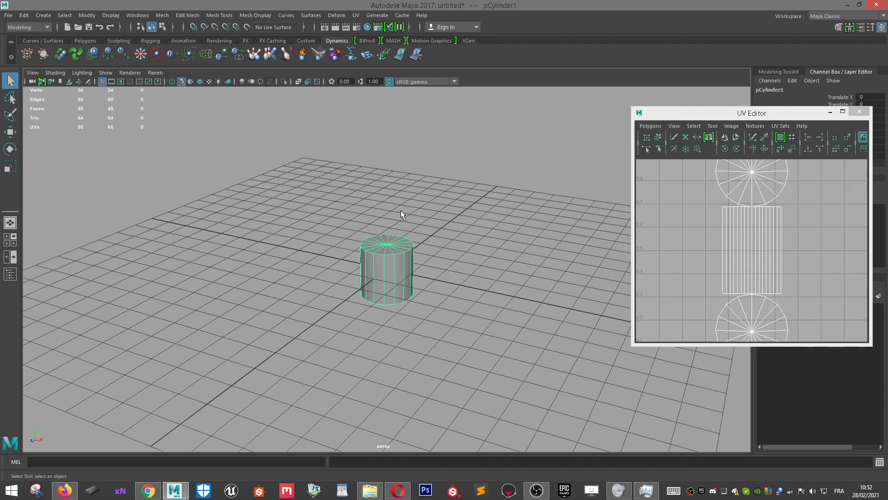
click(831, 112)
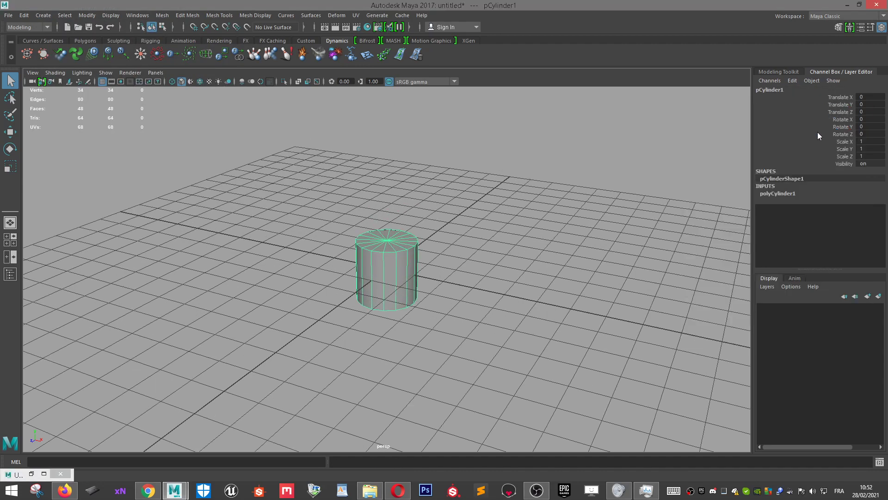
Set the cylinder's Subdivisions Axis to 24 in its polyCylinder1 input settings.
click(784, 193)
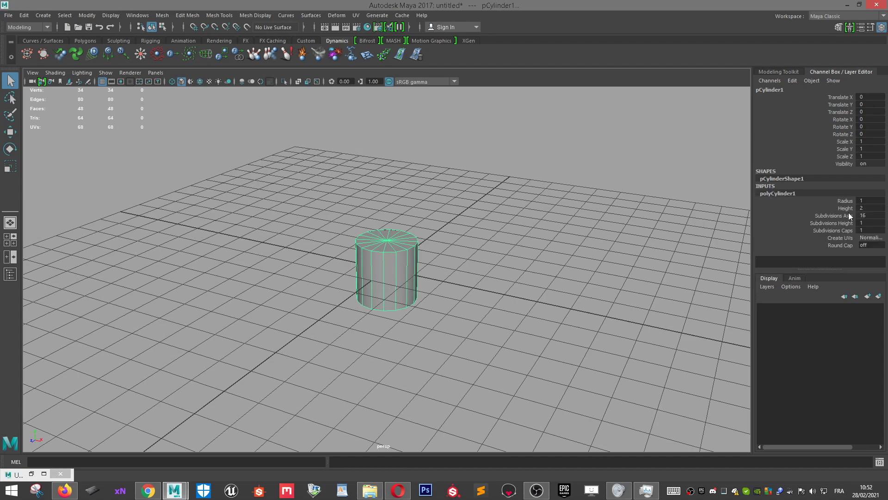
double_click(872, 216)
scroll(551, 202, up, 2)
scroll(541, 208, up, 2)
mouse_move(533, 213)
alt+mouse_down()
mouse_move(486, 234)
mouse_move(482, 258)
mouse_move(539, 217)
alt+mouse_up()
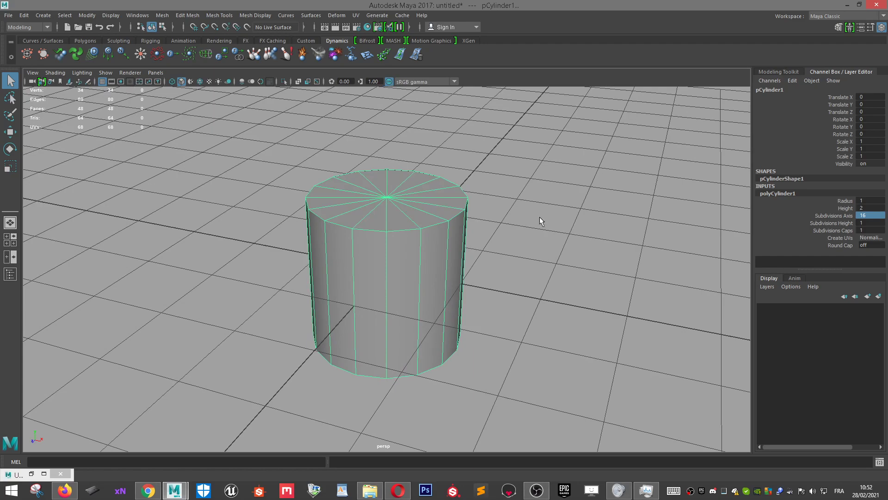
double_click(868, 217)
text(24)
key(Return)
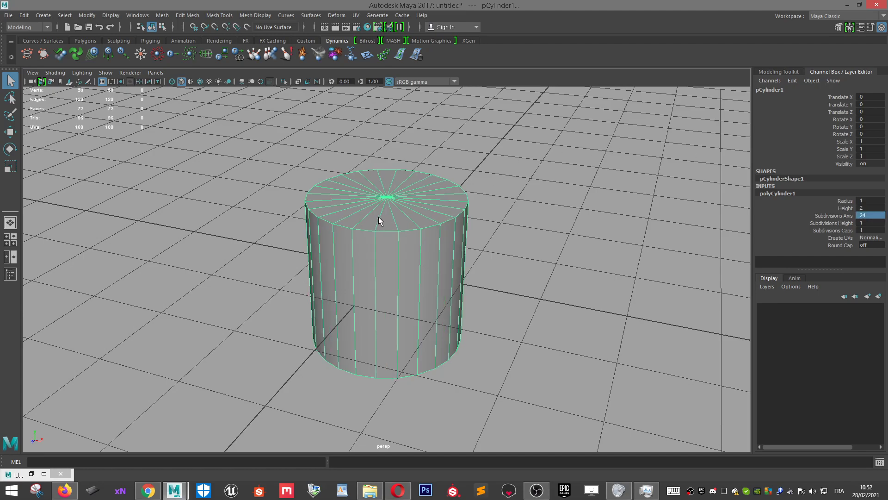
alt+drag(379, 217, 329, 212)
alt+drag(425, 284, 605, 273)
click(515, 213)
scroll(425, 248, up, 2)
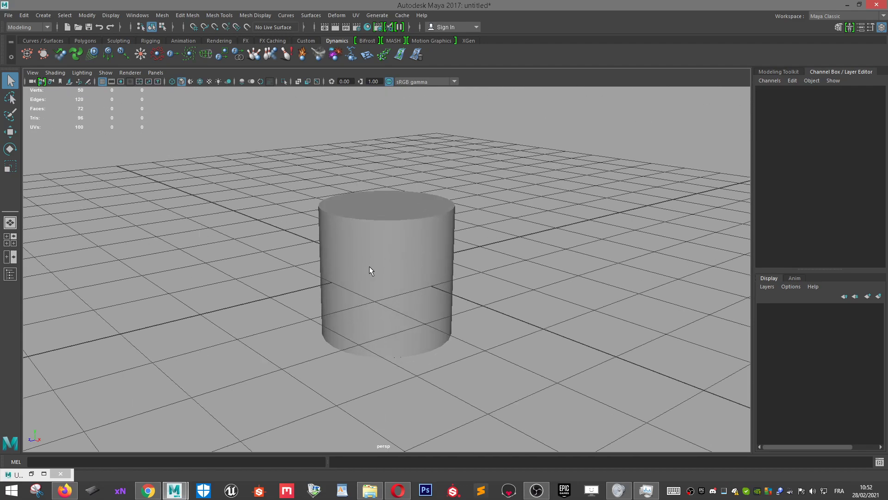
scroll(397, 281, up, 2)
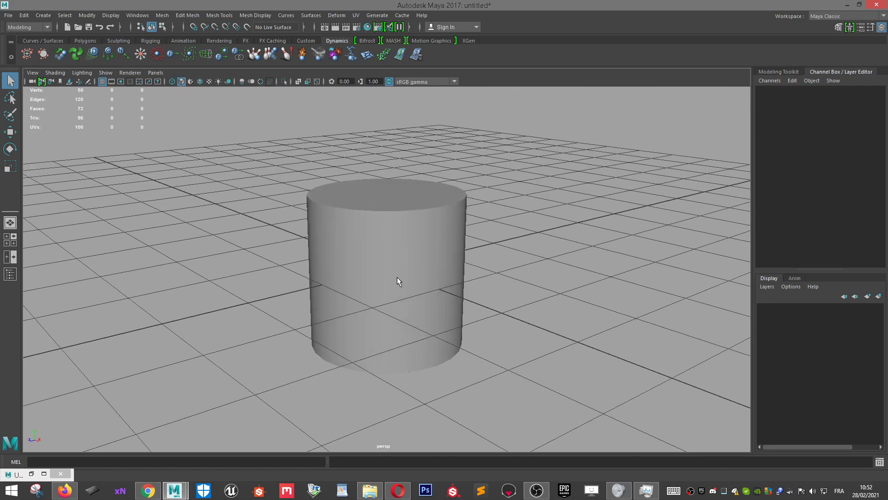
Raise the cylinder so its base rests on the grid, setting its Translate Y to 1.
click(398, 274)
alt+drag(423, 298, 469, 228)
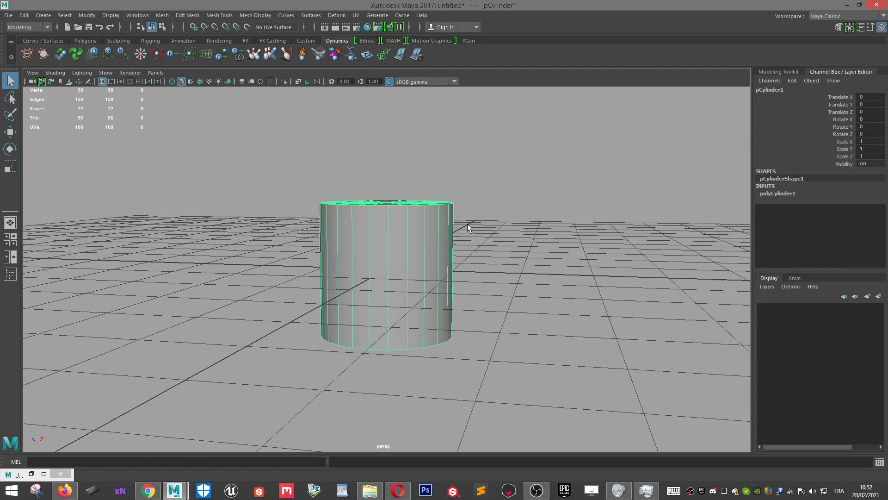
alt+drag(386, 270, 389, 264)
key(w)
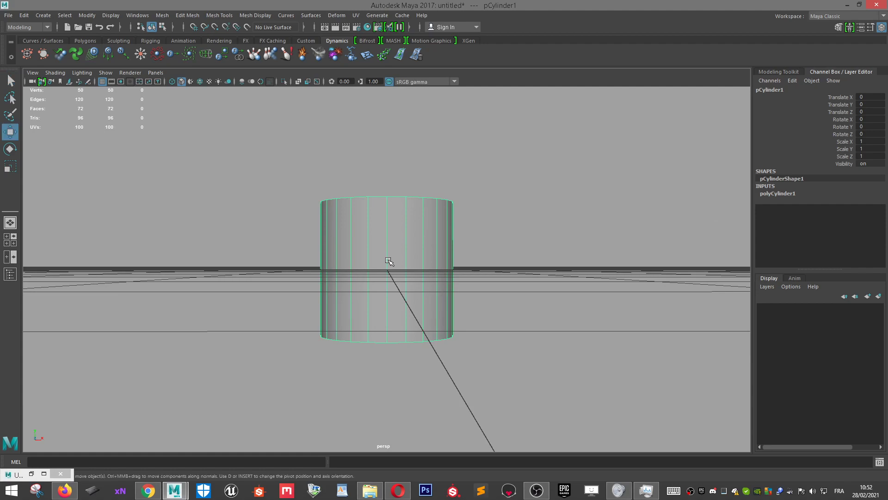
drag(388, 234, 387, 171)
click(868, 104)
text(1)
key(Return)
Turn on grid snapping and move the cylinder's pivot to the centre of its base at the grid origin.
alt+drag(515, 107, 489, 152)
click(540, 207)
alt+drag(428, 279, 422, 263)
click(378, 221)
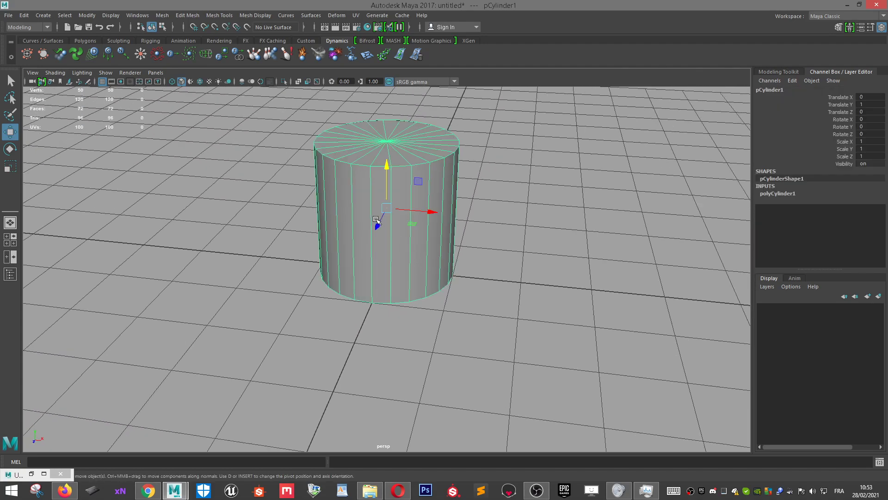
scroll(378, 221, up, 3)
key(d)
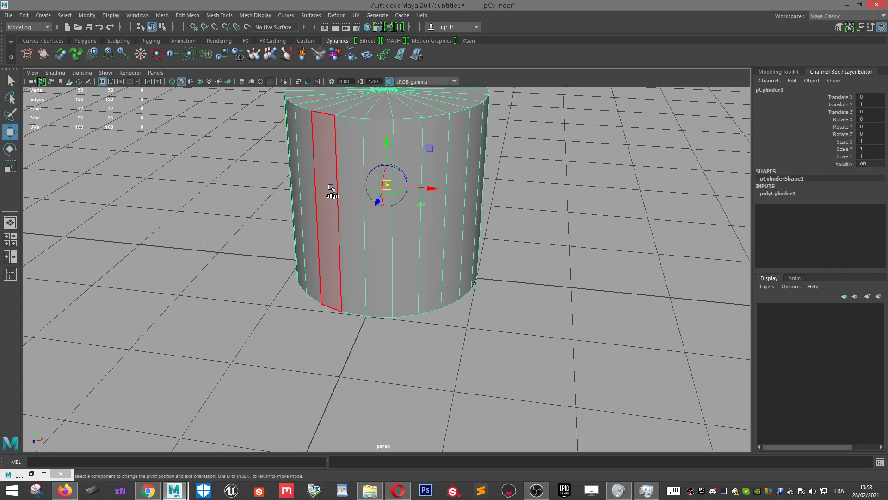
click(194, 27)
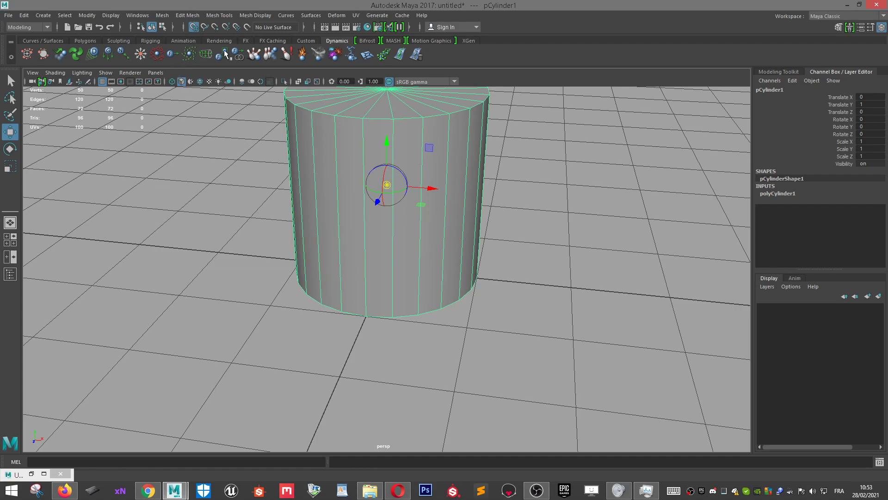
drag(387, 186, 474, 227)
scroll(489, 232, down, 5)
scroll(485, 270, up, 5)
scroll(474, 246, down, 3)
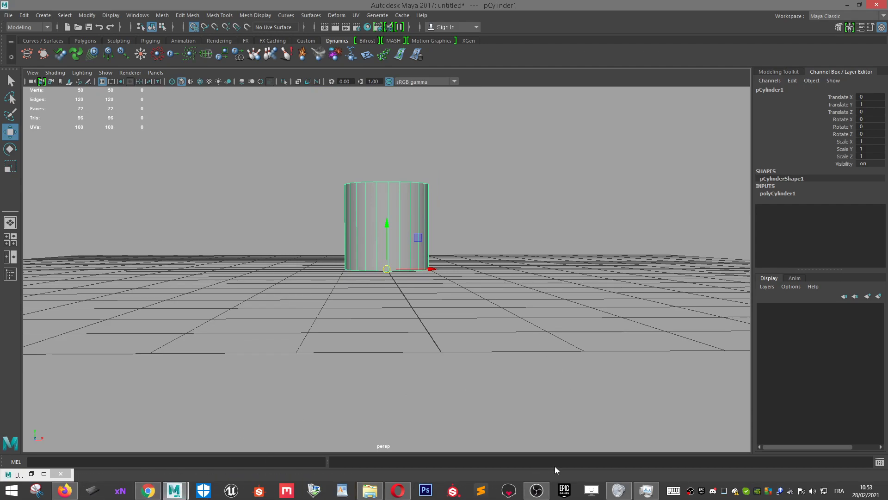
Raise the cylinder's top vertices to a height of 5 units to make a tall bottle body.
right_click(384, 186)
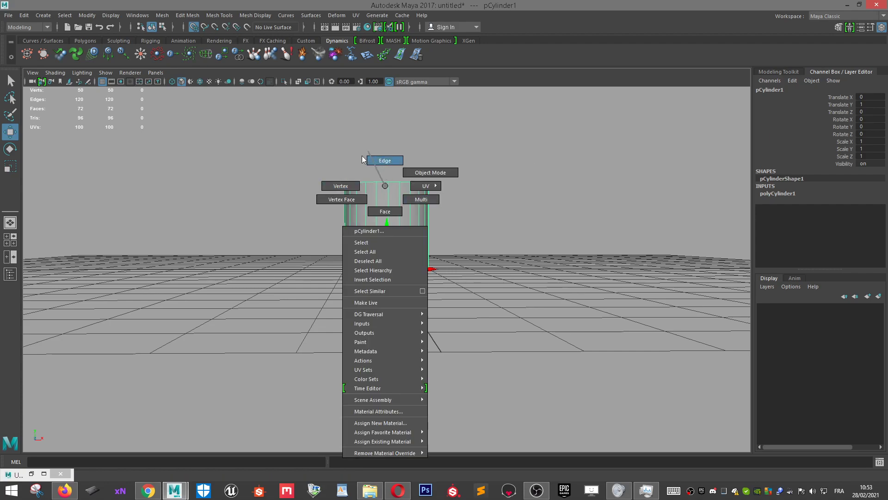
click(337, 186)
drag(272, 119, 458, 264)
scroll(446, 191, down, 3)
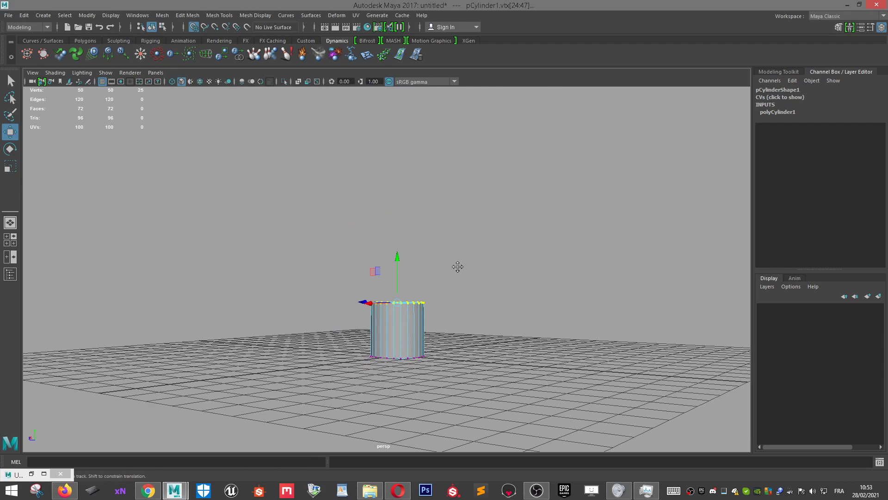
drag(396, 254, 397, 175)
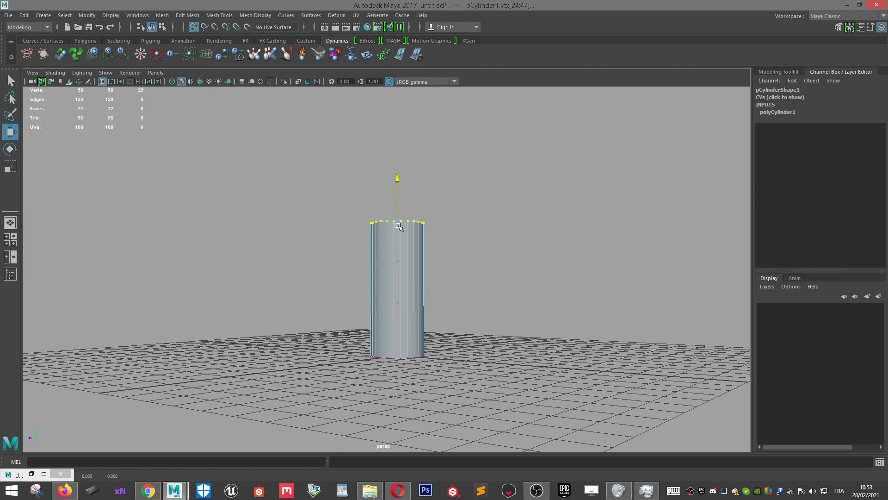
alt+drag(503, 280, 500, 251)
scroll(523, 277, up, 2)
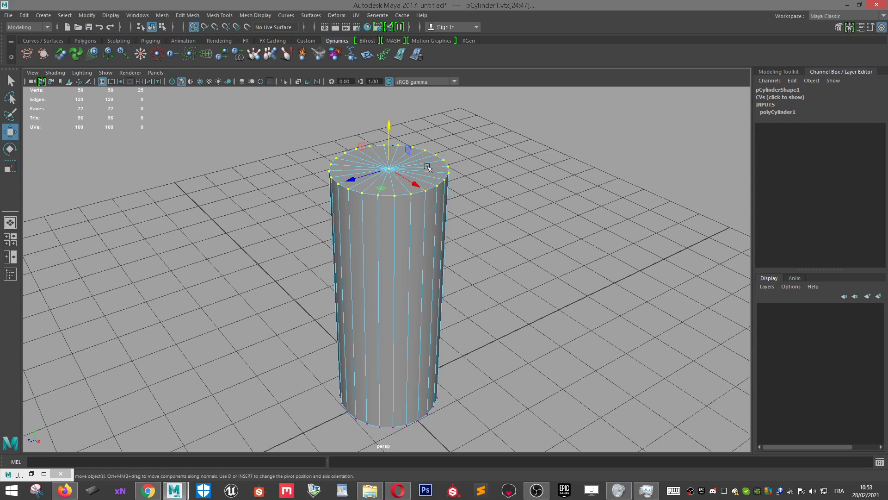
Extrude the cylinder's top cap faces and scale them inward uniformly to about two thirds of the cap's width.
alt+drag(442, 202, 481, 203)
right_drag(457, 167, 453, 186)
alt+drag(409, 202, 430, 180)
drag(285, 122, 466, 196)
scroll(466, 196, up, 5)
scroll(480, 230, down, 4)
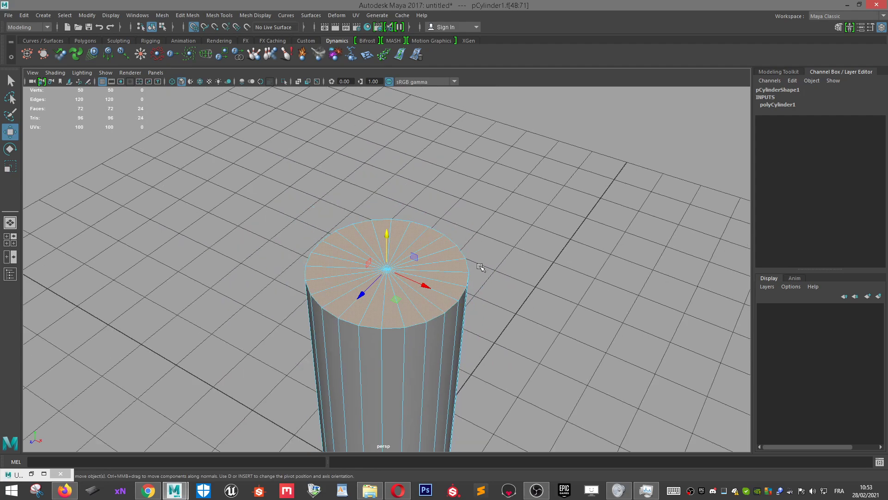
alt+drag(481, 267, 491, 249)
click(838, 27)
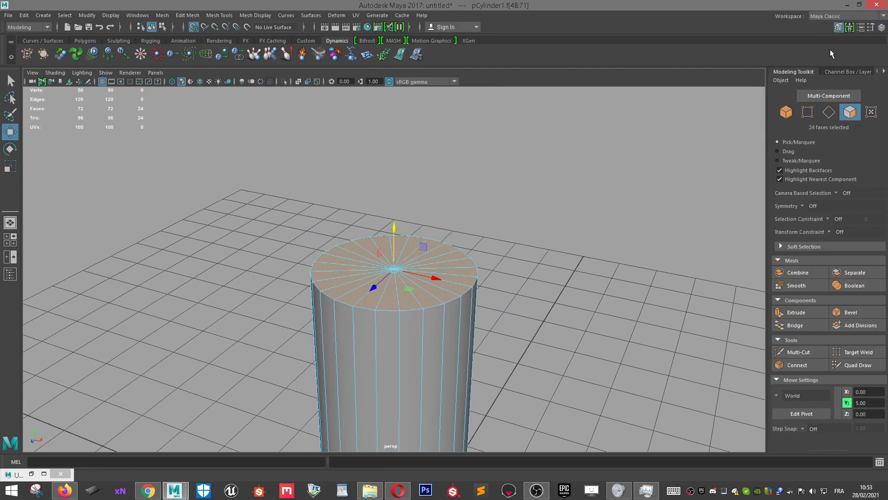
click(806, 307)
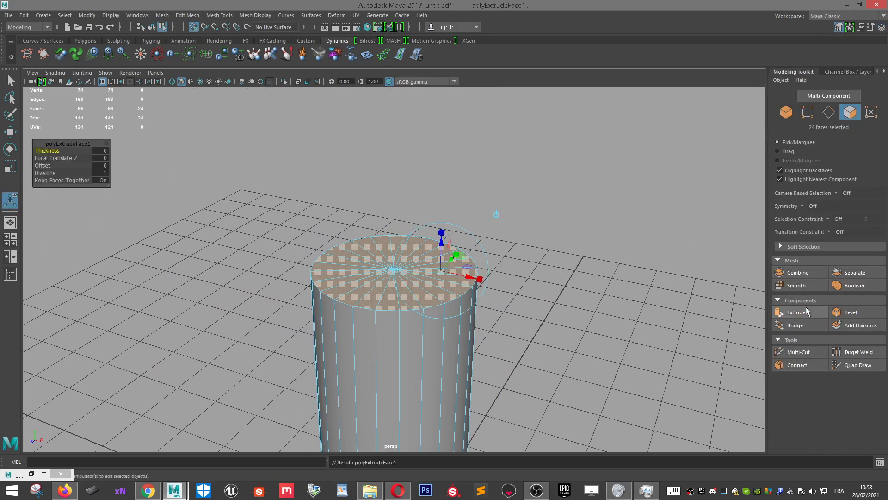
key(r)
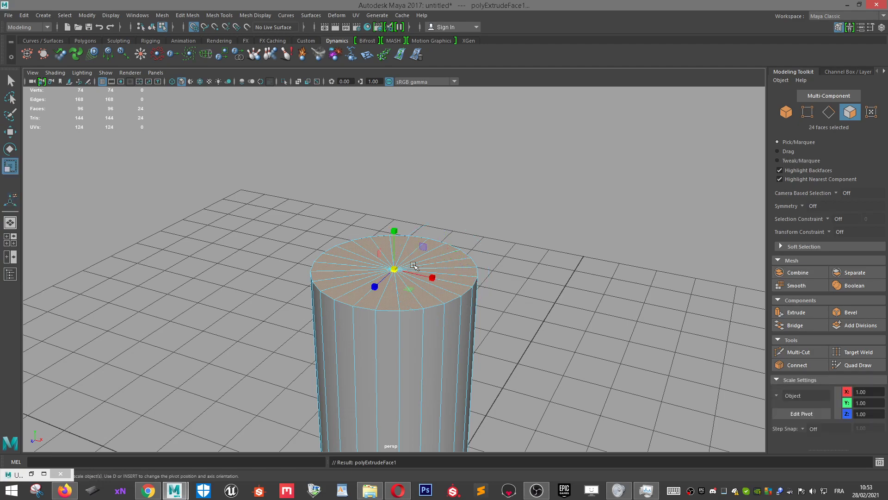
drag(397, 270, 356, 255)
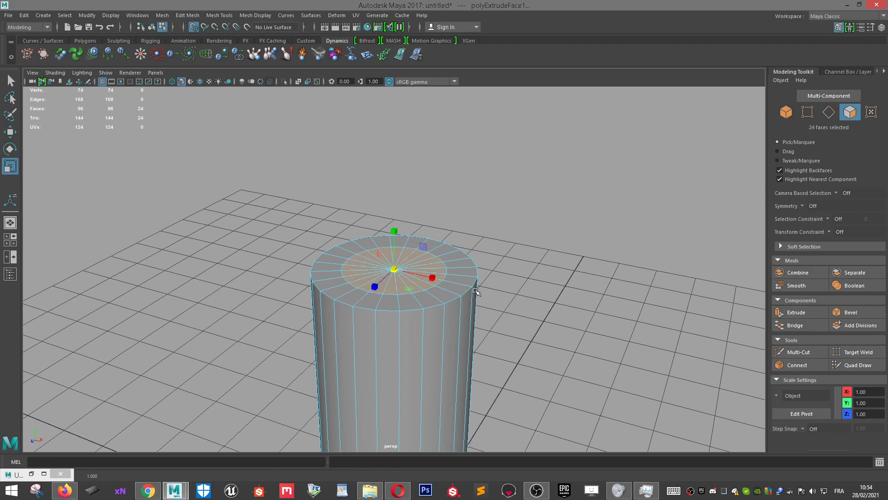
Extrude the inner cap faces upward into a narrow neck, then shorten the neck with grid snapping off.
click(801, 312)
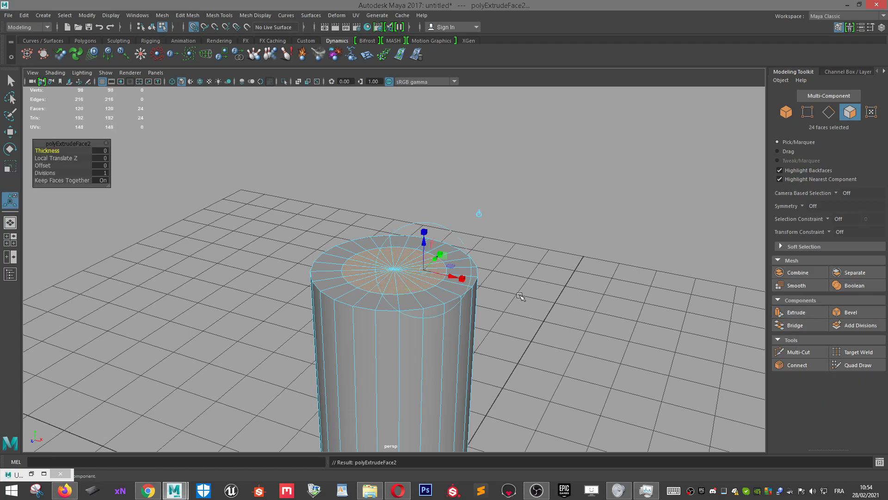
key(w)
alt+drag(512, 311, 509, 280)
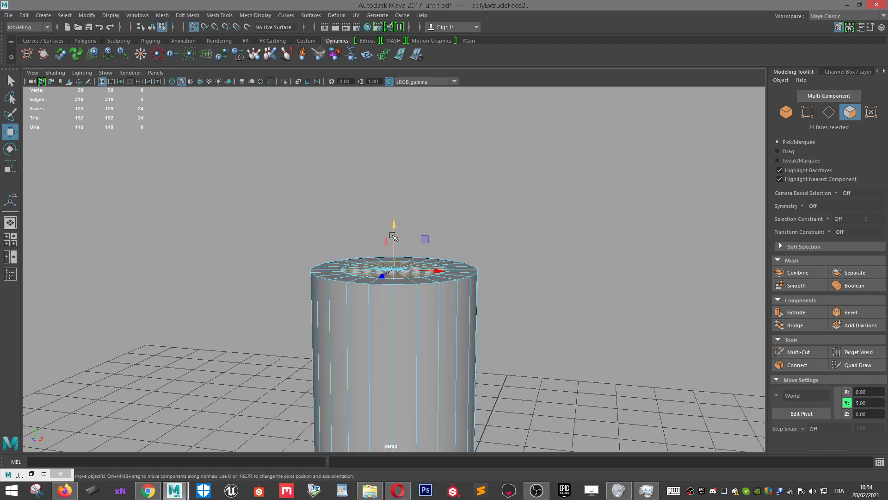
drag(392, 235, 393, 149)
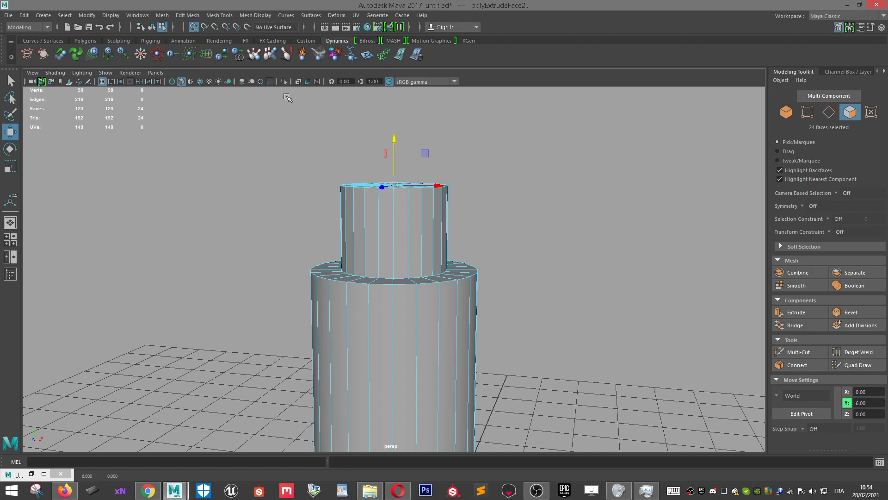
scroll(402, 232, down, 3)
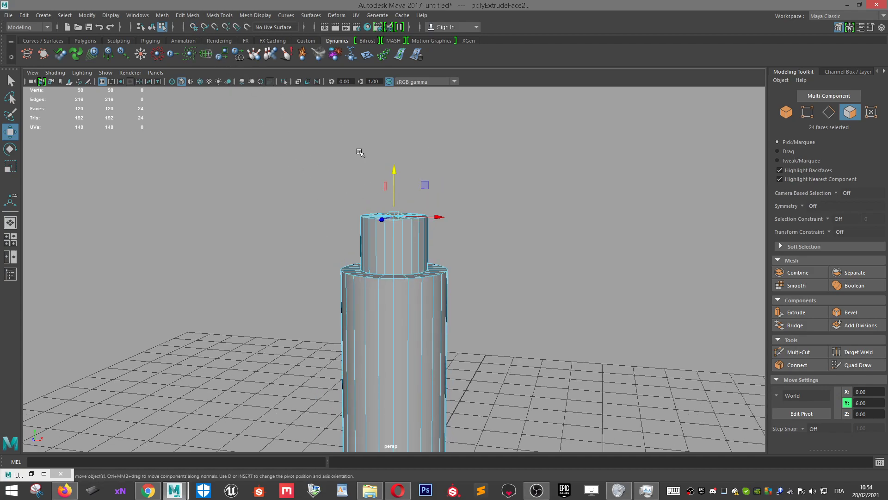
scroll(382, 155, up, 2)
drag(383, 156, 389, 192)
Select the edge loop around the body's upper rim and lower it to Y 4.67 to form a sloped shoulder.
alt+drag(390, 192, 469, 224)
right_drag(469, 224, 464, 200)
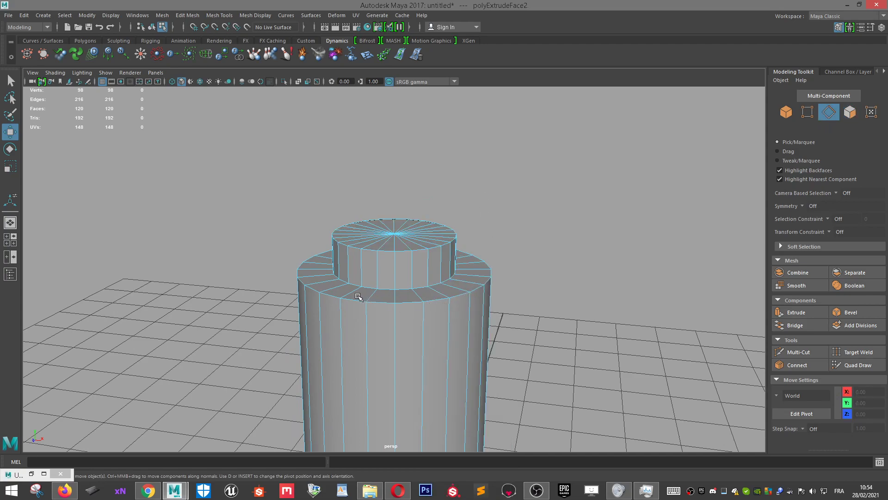
double_click(382, 301)
alt+drag(427, 341, 430, 315)
drag(393, 226, 391, 258)
scroll(386, 257, down, 2)
scroll(387, 257, down, 5)
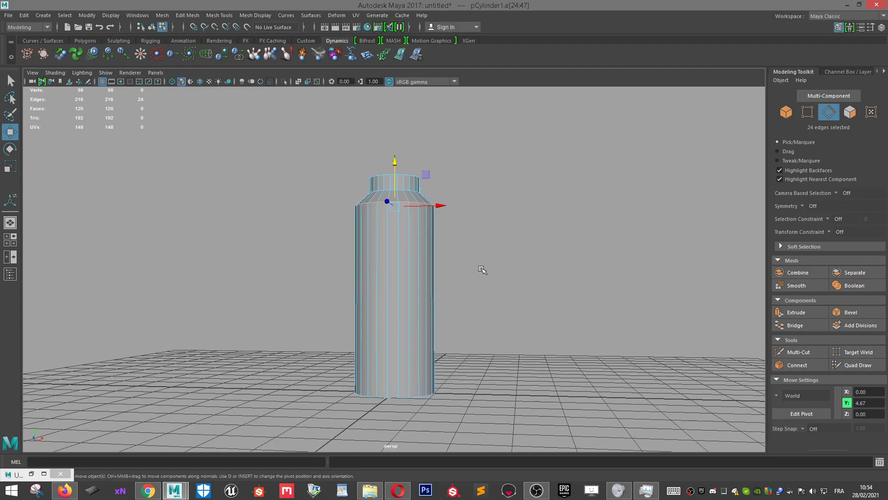
Select the ring of vertical edges around the bottle's body and connect them with 2 segments.
alt+drag(496, 304, 454, 361)
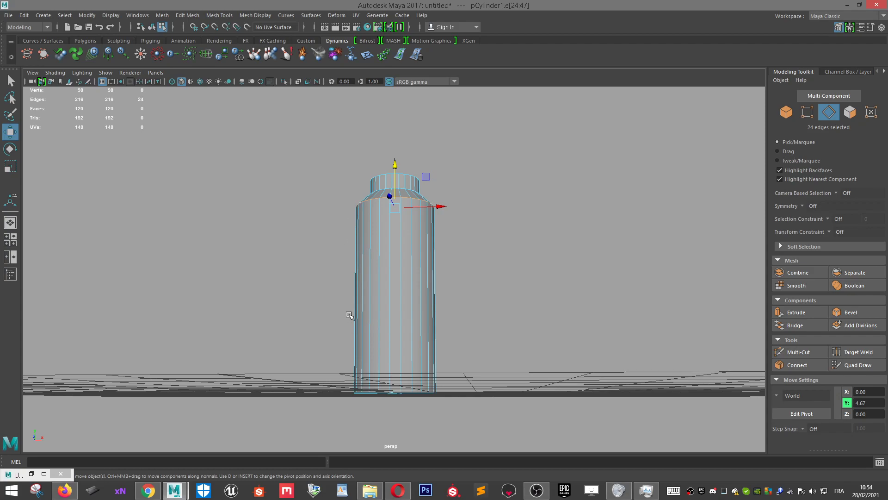
scroll(404, 254, up, 3)
alt+drag(466, 253, 420, 236)
right_drag(407, 224, 407, 198)
scroll(521, 272, down, 1)
alt+drag(531, 249, 528, 301)
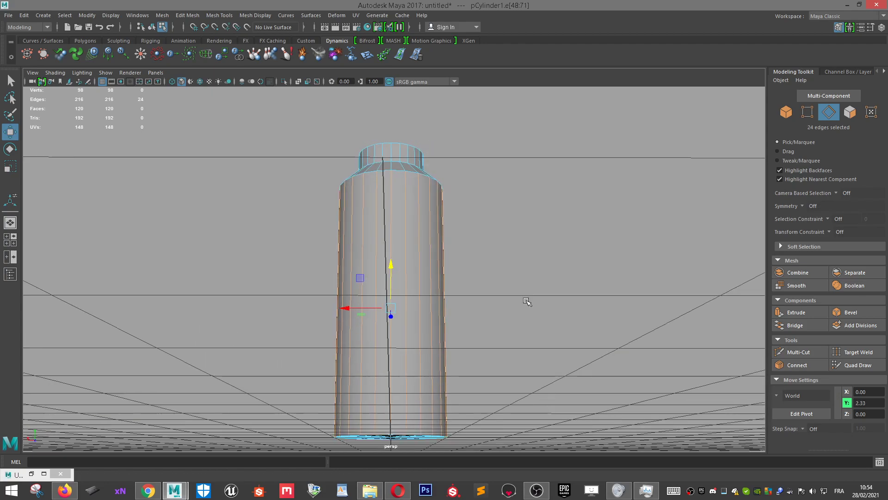
click(796, 363)
text(2)
key(Return)
alt+drag(490, 213, 377, 323)
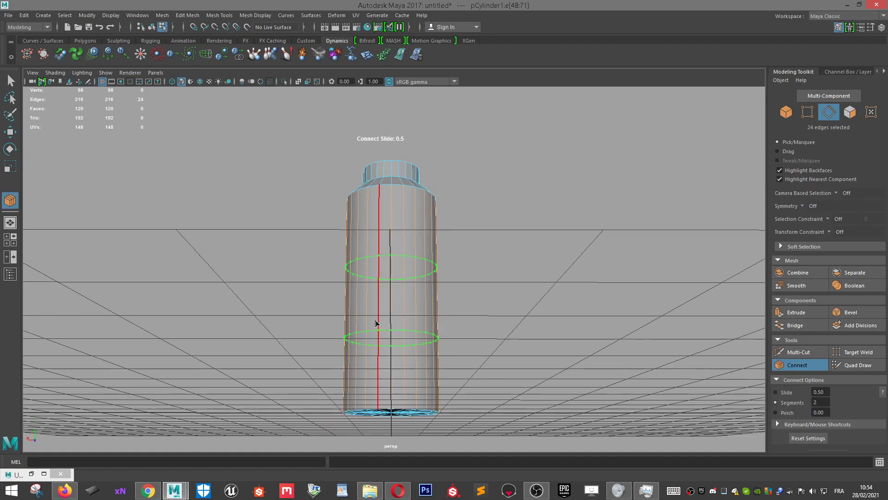
key(w)
alt+drag(382, 290, 436, 293)
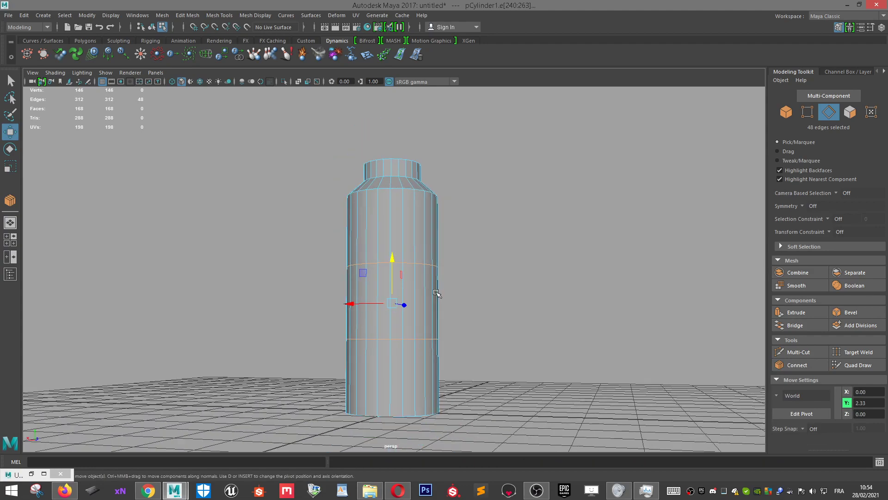
Scale the two new edge loops apart vertically and raise them together to Y 2.45.
key(r)
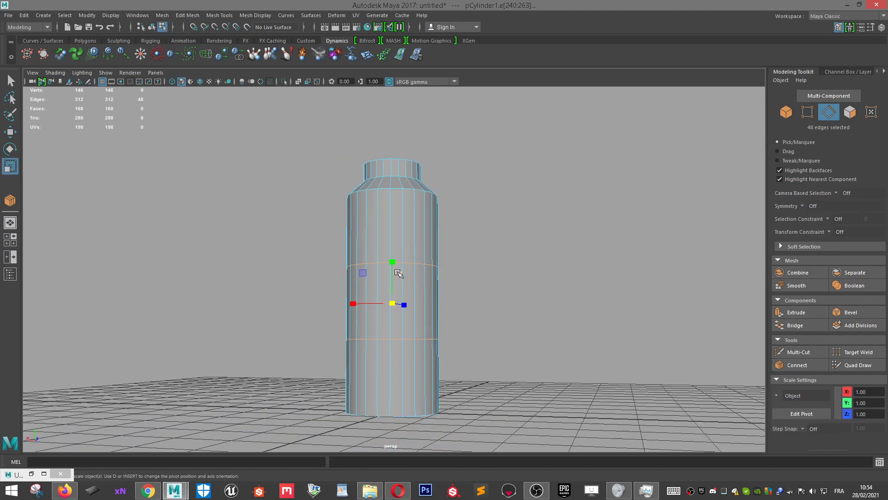
drag(394, 262, 416, 239)
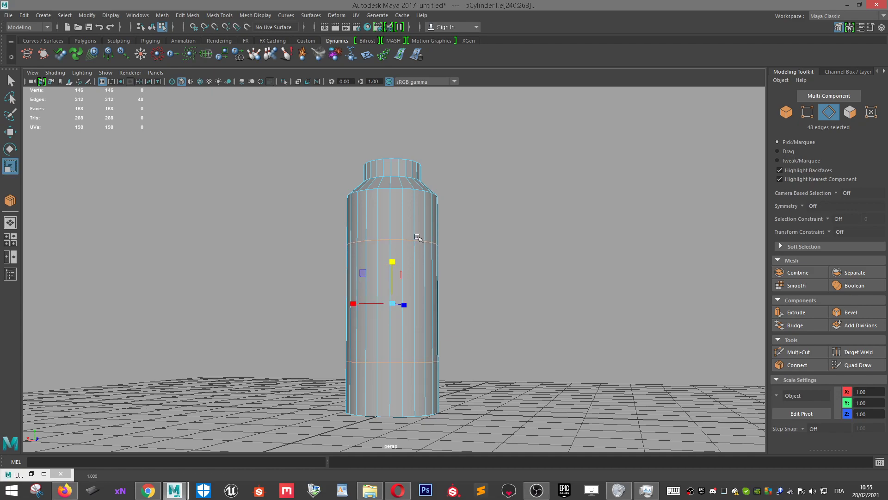
key(w)
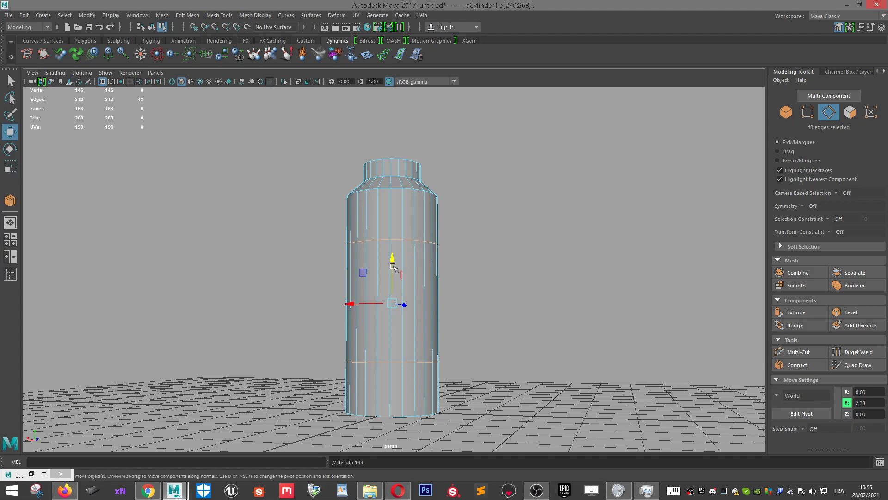
drag(392, 266, 492, 299)
Select the band of 24 faces between the two body edge loops and extrude it.
scroll(397, 262, down, 3)
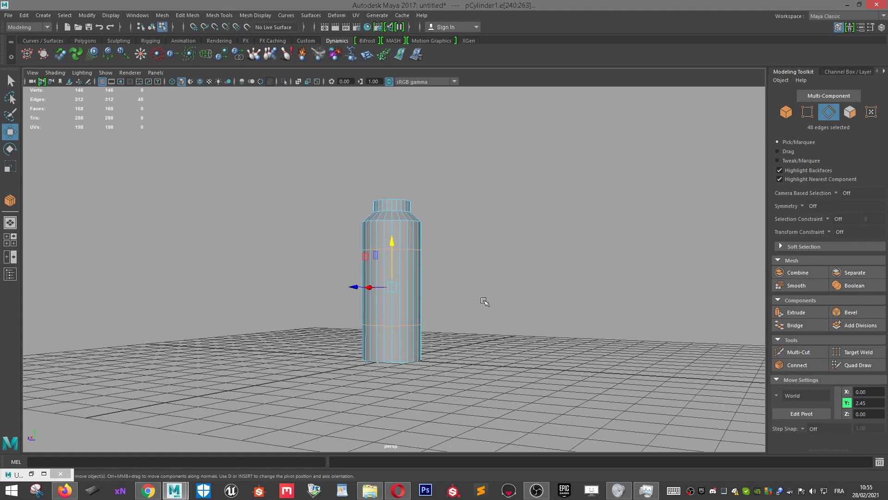
scroll(489, 301, up, 3)
scroll(418, 390, up, 3)
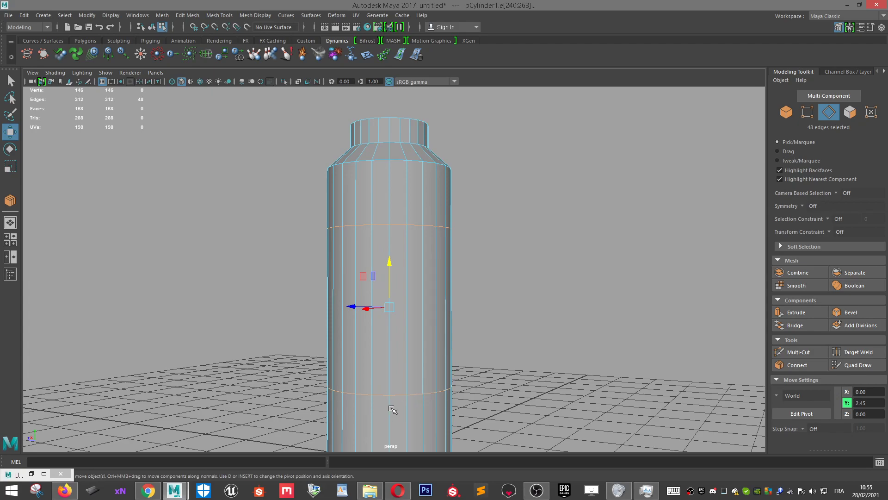
alt+middle_drag(413, 410, 437, 337)
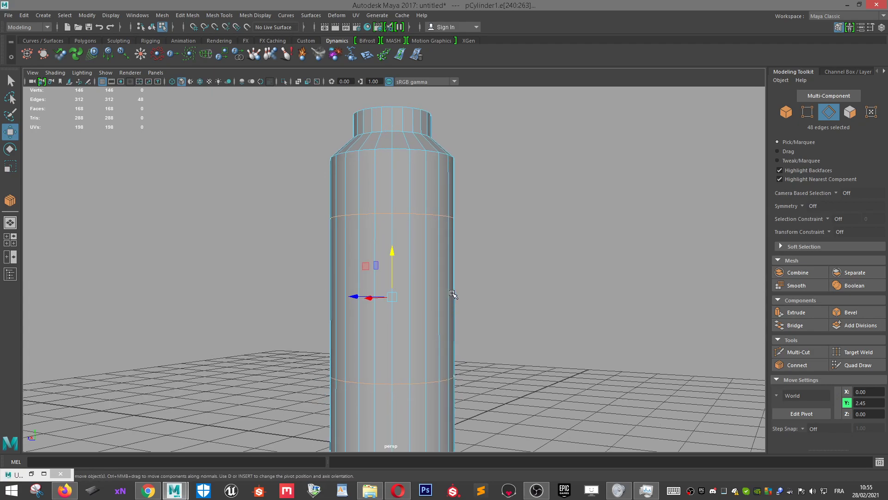
scroll(452, 299, down, 3)
scroll(451, 282, up, 3)
alt+drag(452, 276, 446, 302)
alt+middle_drag(447, 302, 463, 275)
right_drag(460, 224, 459, 246)
drag(502, 261, 252, 272)
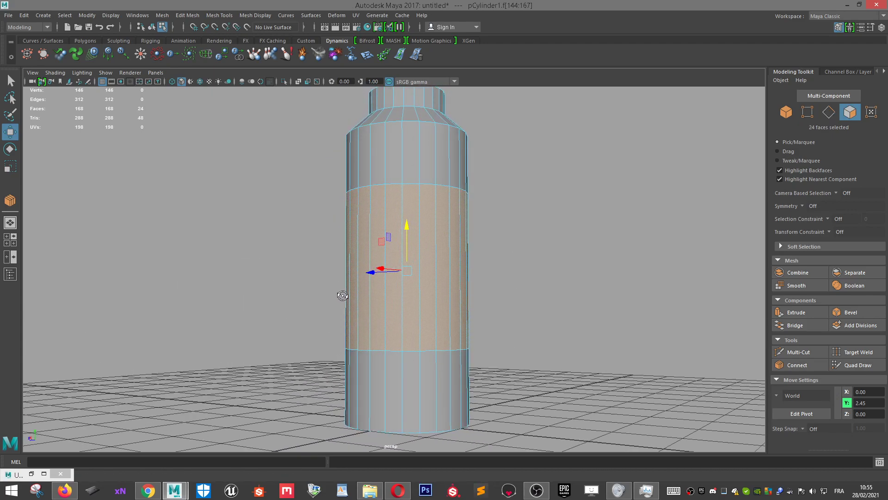
click(796, 312)
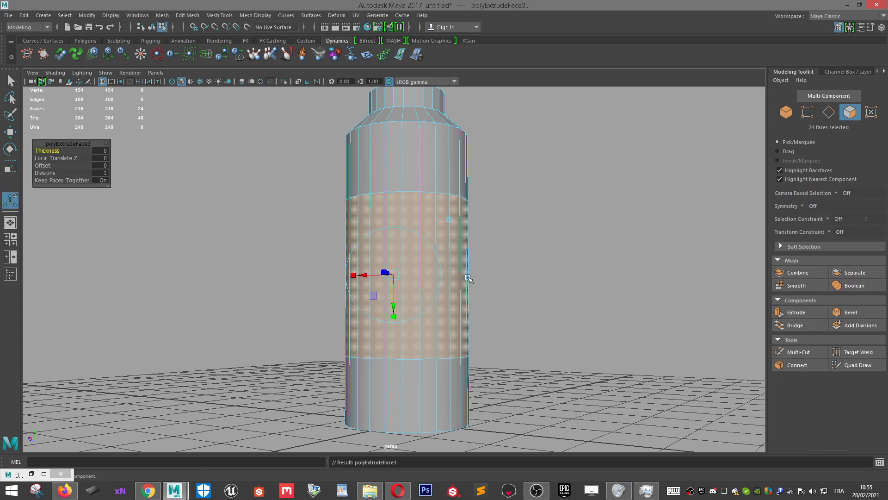
alt+drag(513, 285, 523, 309)
key(r)
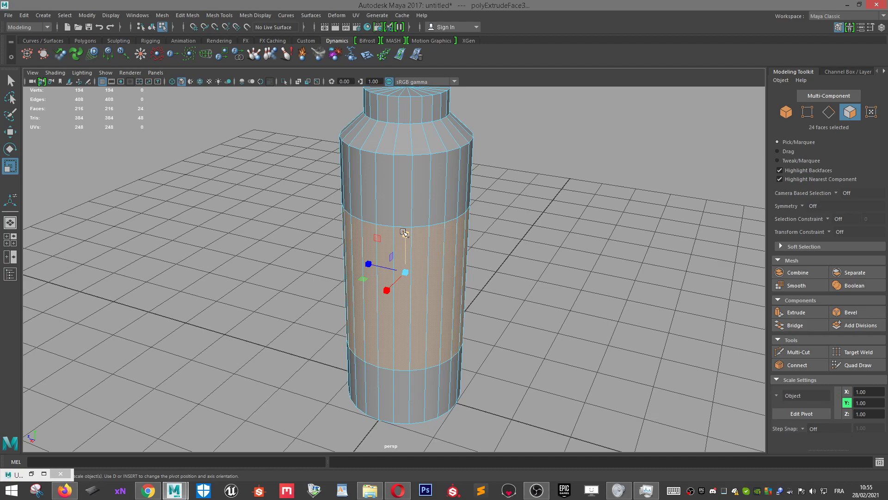
drag(369, 262, 362, 256)
key(ctrl+z)
ctrl+drag(387, 290, 378, 294)
key(ctrl+z)
key(ctrl+z)
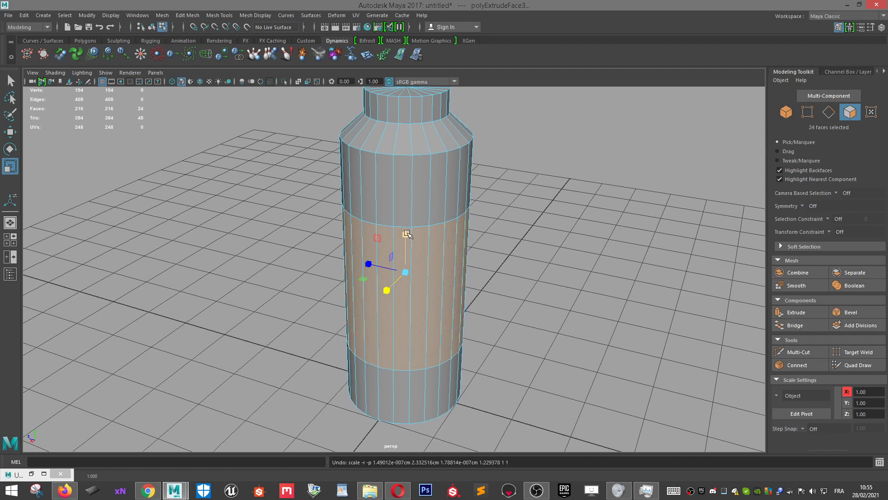
Scale the extruded band inward on X and Z, and shrink its height slightly to slope the recess edges.
mouse_move(407, 233)
ctrl+mouse_down()
mouse_move(410, 224)
mouse_move(417, 239)
ctrl+mouse_up()
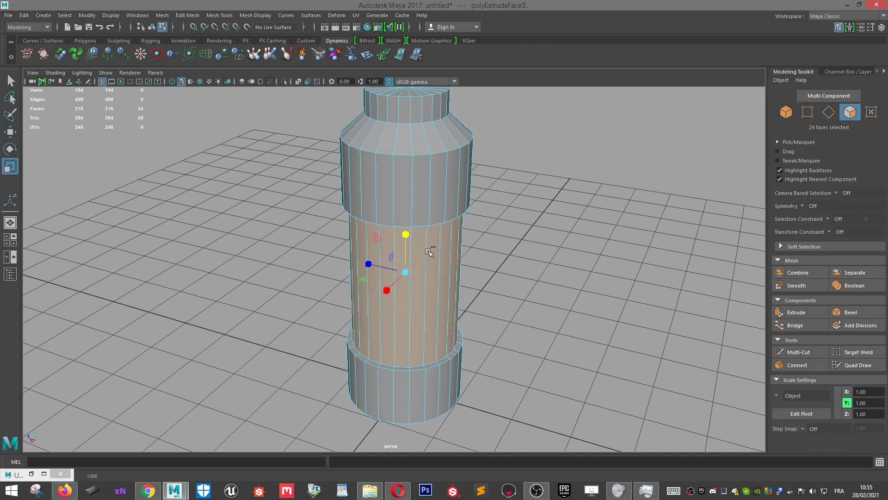
alt+drag(468, 304, 471, 278)
drag(404, 237, 404, 242)
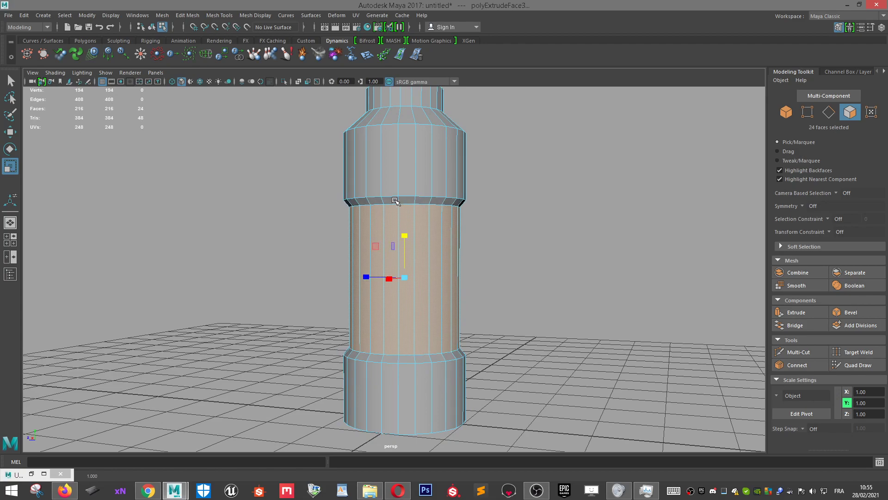
Select the vertices of the bottle's upper section and adjust their height.
scroll(397, 202, down, 3)
right_drag(400, 198, 327, 199)
drag(290, 203, 384, 170)
key(w)
scroll(495, 249, down, 1)
drag(494, 249, 280, 101)
alt+drag(340, 152, 410, 107)
drag(389, 145, 389, 146)
alt+drag(410, 204, 418, 228)
Extrude the bottle's bottom cap faces and scale them inward uniformly to about 0.6.
scroll(418, 227, up, 3)
alt+drag(506, 293, 478, 276)
scroll(487, 305, up, 3)
right_drag(443, 236, 432, 274)
drag(258, 278, 602, 368)
drag(557, 278, 508, 310)
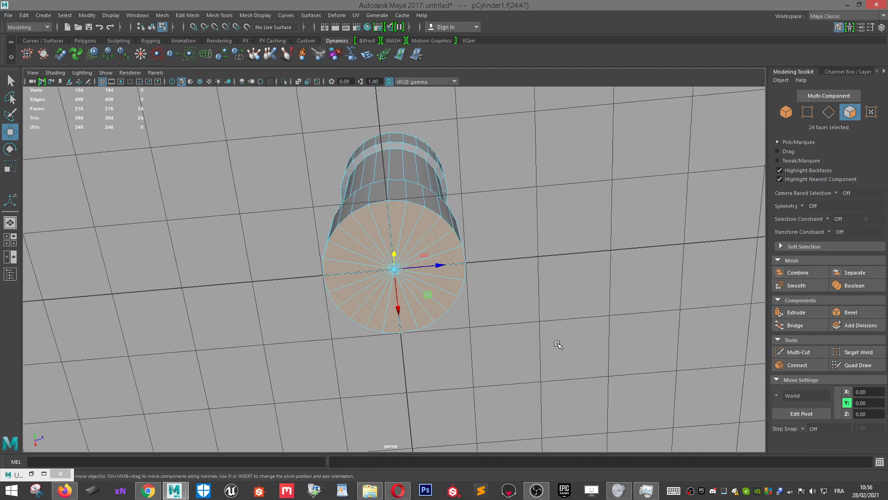
click(796, 312)
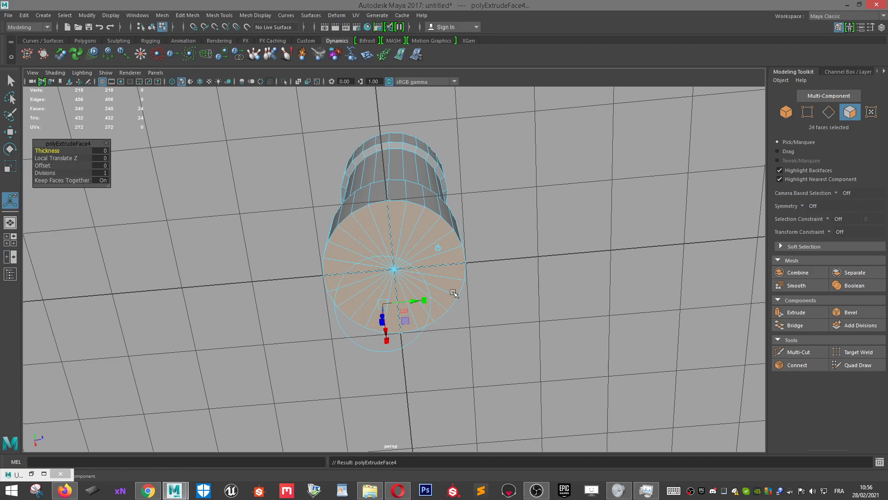
key(r)
drag(397, 270, 358, 273)
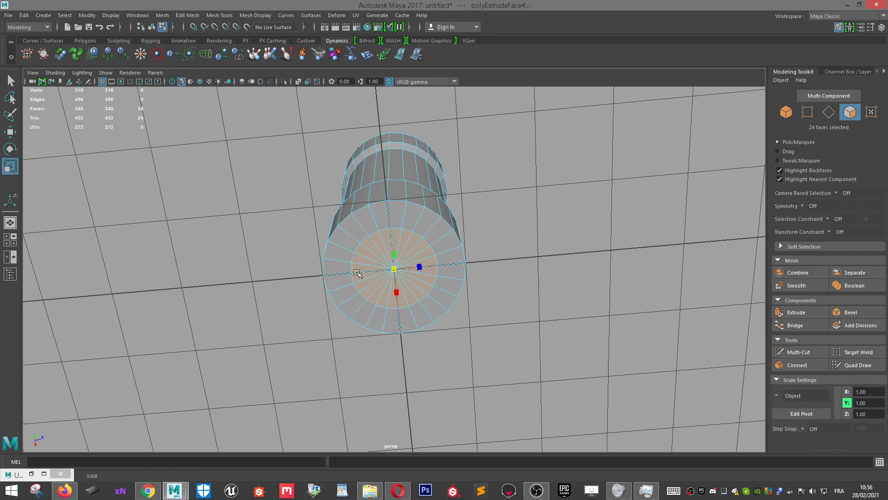
Extrude the inner bottom faces again, scale them to about 0.4, and push them up into the body to hollow the base.
click(796, 312)
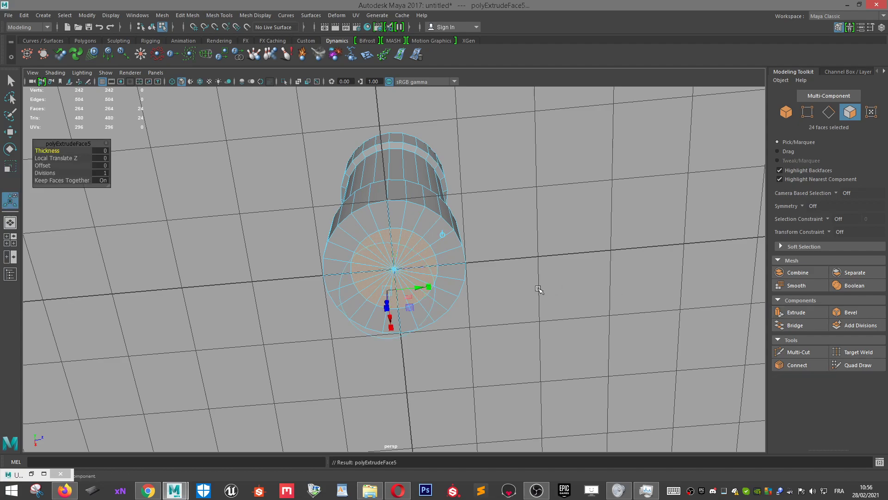
key(r)
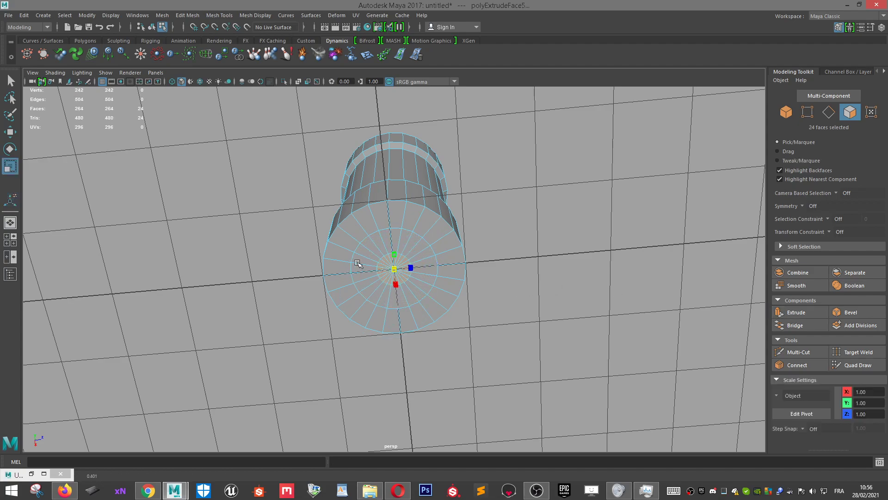
alt+drag(500, 239, 414, 262)
scroll(413, 262, up, 3)
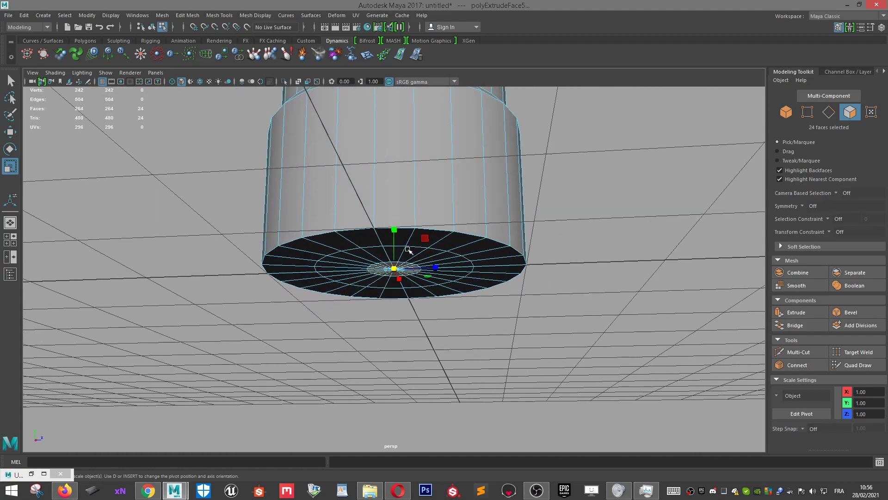
key(w)
drag(395, 231, 399, 215)
alt+drag(444, 280, 417, 281)
Select the edge loop around the base hollow's rim and scale it outward to widen the hollow.
right_drag(344, 249, 342, 199)
double_click(350, 245)
key(r)
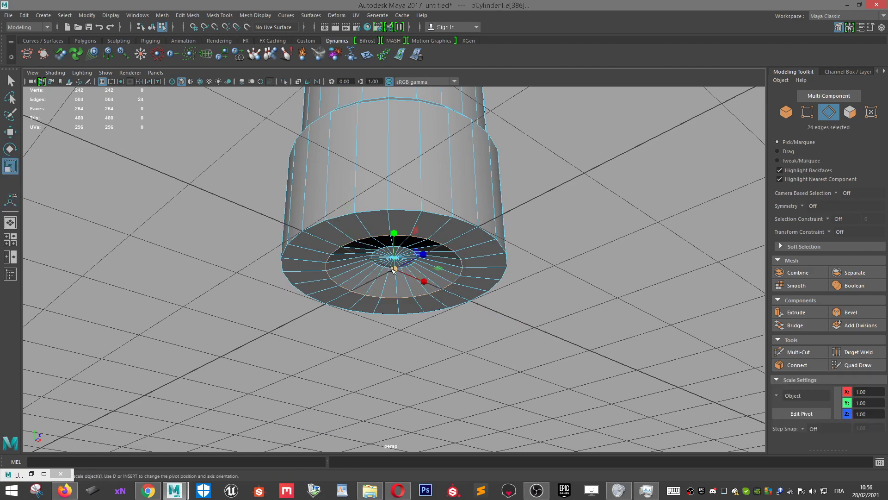
drag(393, 271, 361, 259)
Bevel the outer edge loop of the bottle's base with a fraction of 0.3.
right_drag(339, 223, 337, 181)
double_click(345, 235)
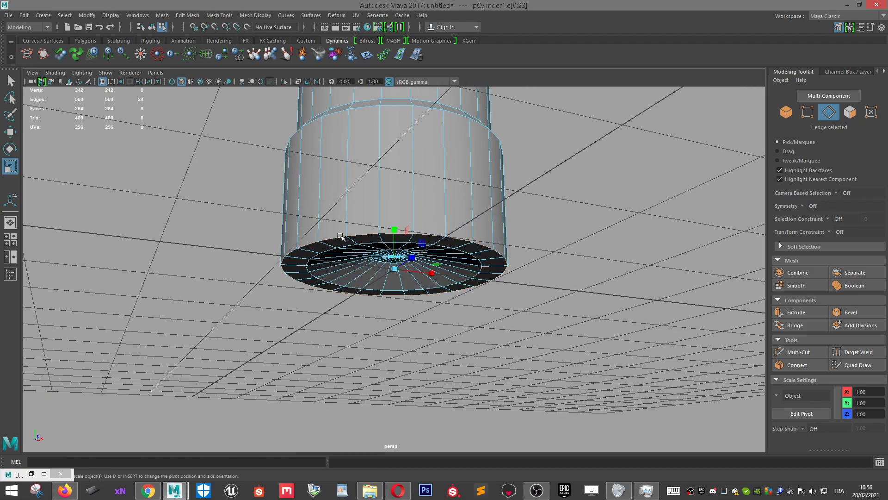
click(851, 313)
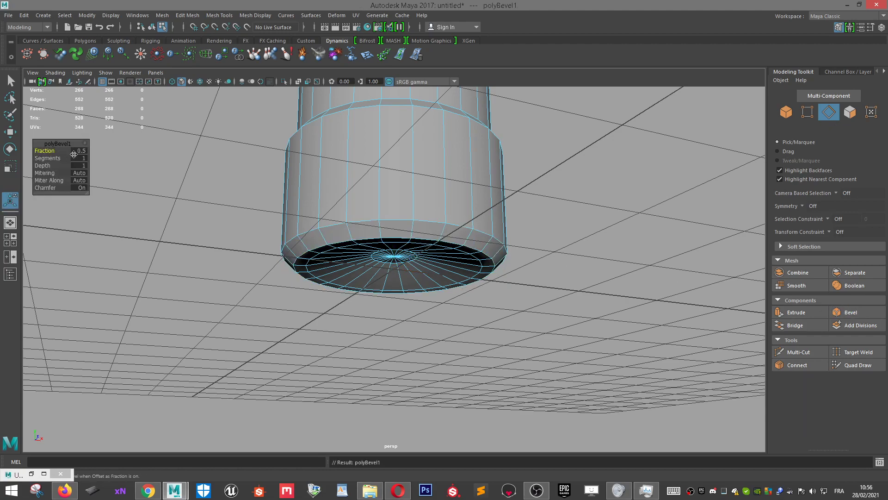
click(87, 151)
key(Return)
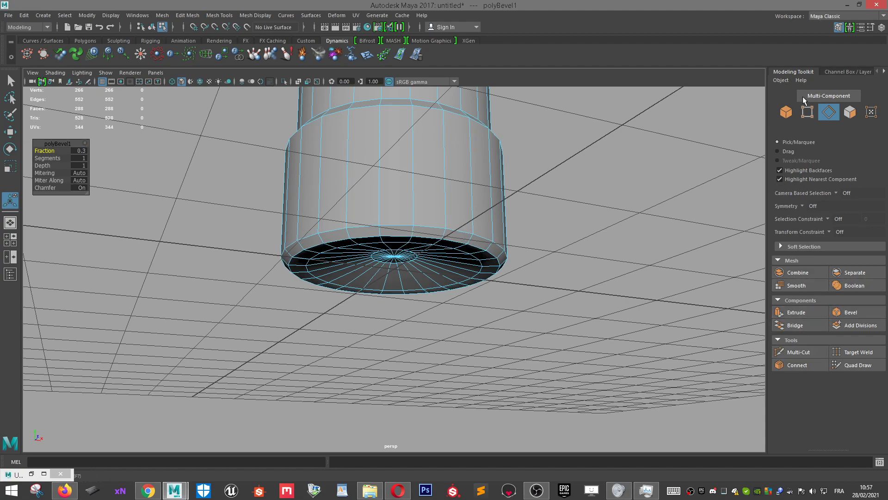
Select the vertical edges of the recessed middle section and connect them with 1 segment.
alt+drag(448, 283, 466, 264)
alt+right_drag(467, 265, 451, 212)
alt+middle_drag(451, 212, 452, 303)
alt+drag(452, 304, 443, 285)
scroll(273, 304, up, 2)
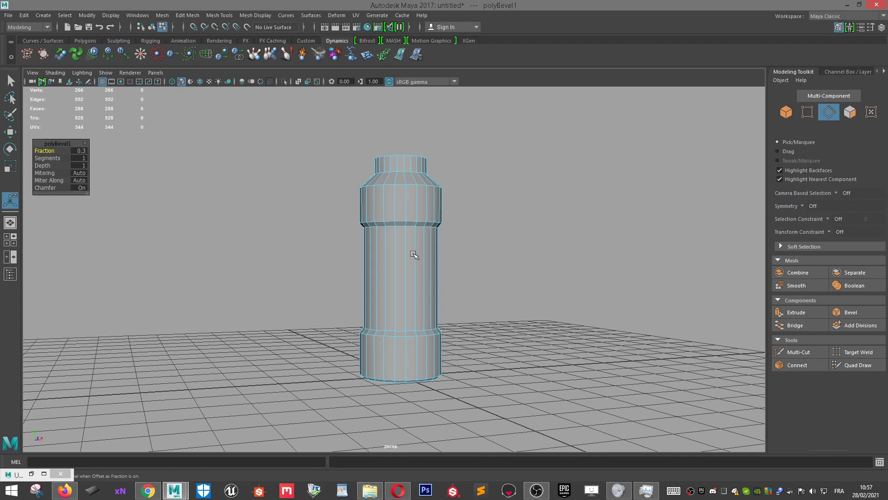
scroll(407, 224, up, 5)
right_drag(406, 223, 400, 190)
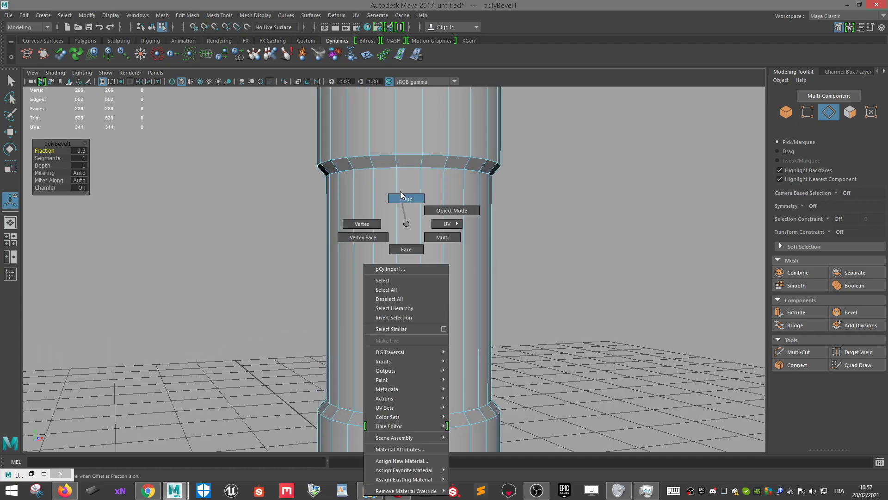
drag(544, 226, 161, 240)
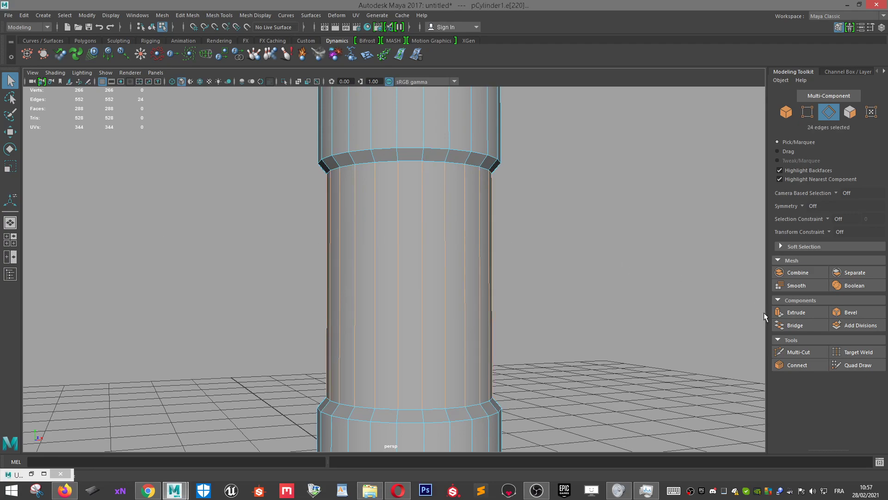
click(795, 362)
text(1)
key(Return)
key(q)
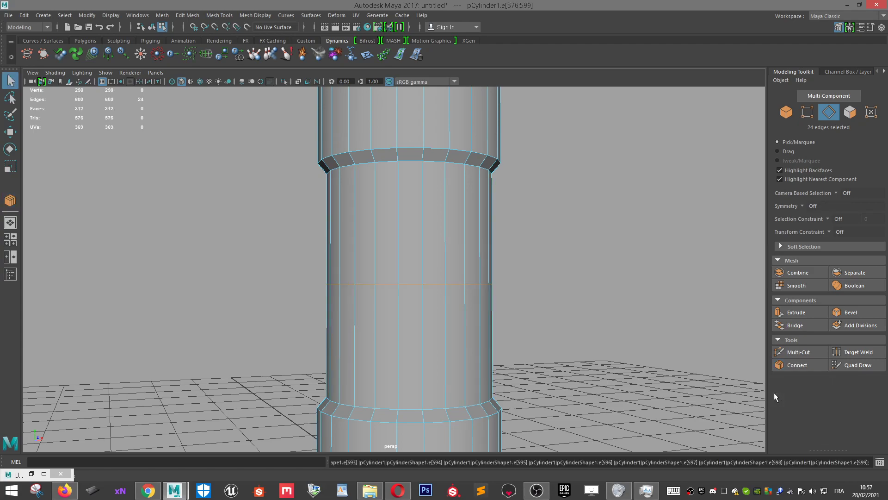
Raise the new edge loop to Y 3.51, just below the recess's upper ledge.
key(w)
drag(403, 243, 411, 139)
scroll(410, 161, up, 2)
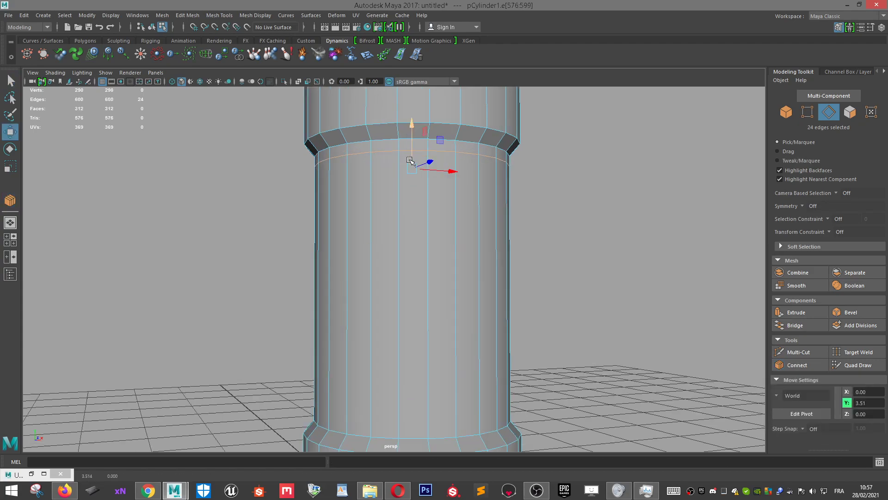
scroll(410, 160, up, 2)
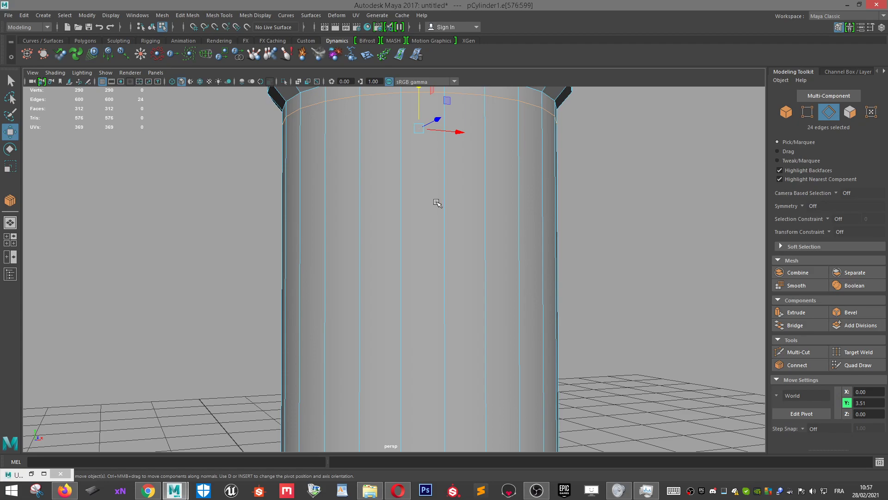
scroll(488, 180, down, 3)
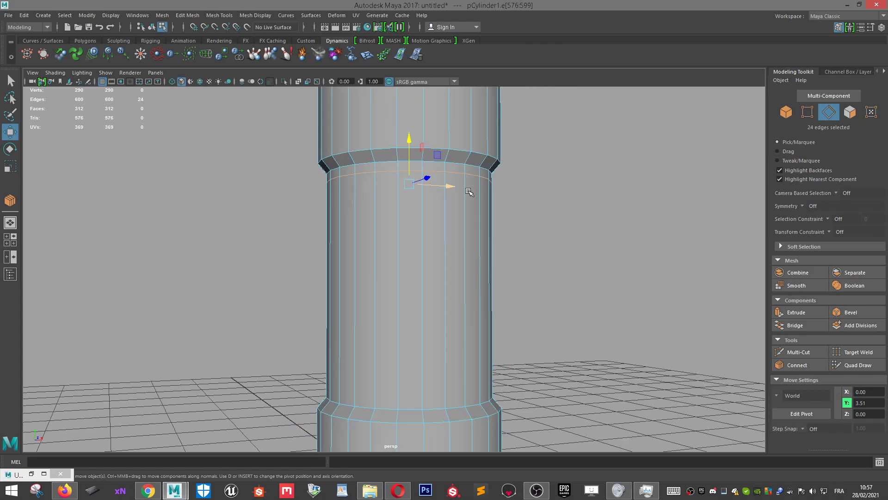
Insert one edge loop between the recess's upper edge and the raised loop, and scale it inward to about 0.87 as a groove.
alt+drag(468, 192, 428, 196)
scroll(428, 197, up, 2)
right_drag(317, 164, 319, 165)
click(319, 165)
shift+double_click(350, 168)
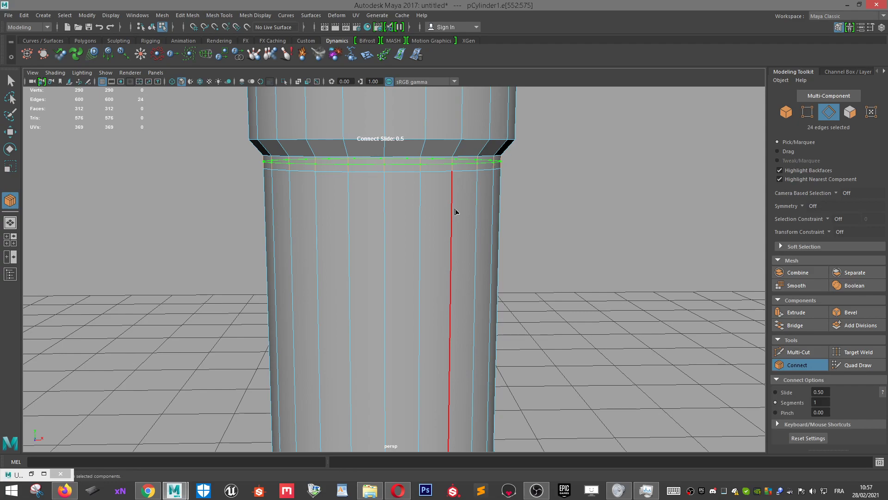
key(w)
key(r)
alt+drag(392, 162, 458, 161)
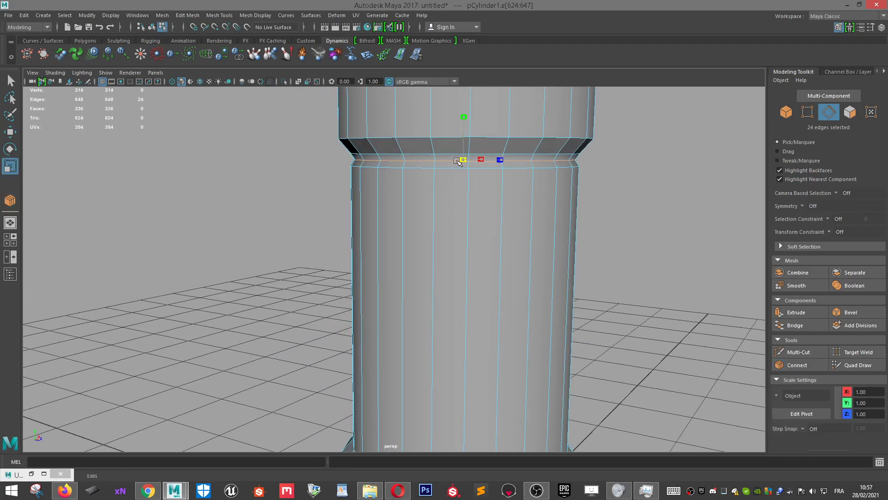
Select the edge loop at the recess's upper edge, just above the groove, and scale it slightly outward.
alt+drag(495, 202, 476, 199)
double_click(374, 162)
drag(445, 157, 475, 157)
scroll(450, 162, down, 4)
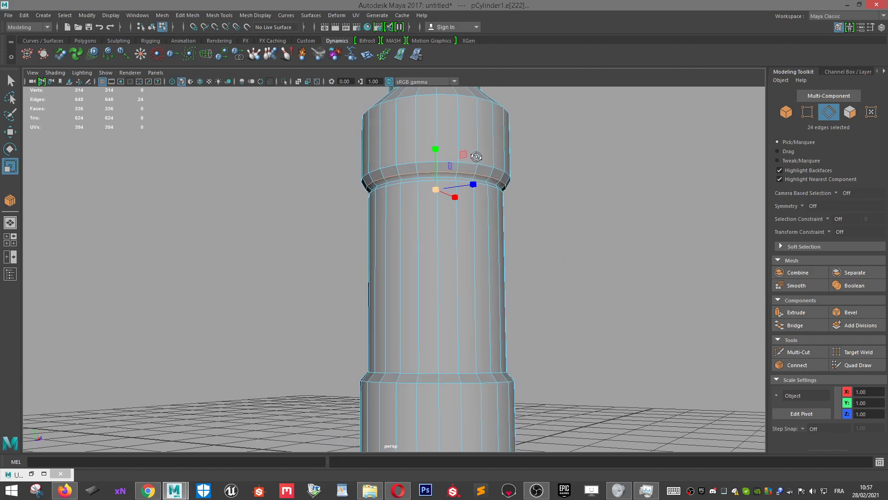
Examine the groove, the recessed body, the base and the neck from several angles.
scroll(486, 171, down, 5)
mouse_move(498, 185)
alt+mouse_down()
mouse_move(498, 202)
mouse_move(490, 193)
alt+mouse_up()
scroll(476, 222, up, 5)
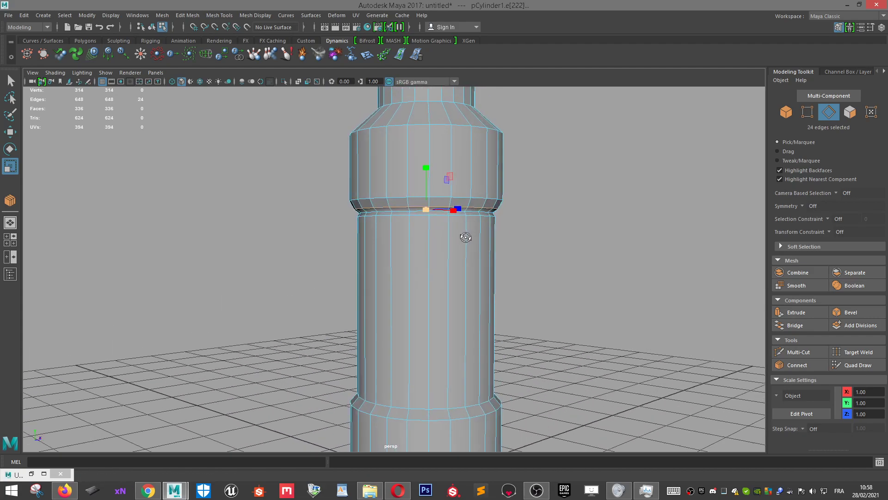
alt+drag(469, 237, 458, 237)
alt+middle_drag(466, 263, 468, 169)
scroll(445, 245, up, 5)
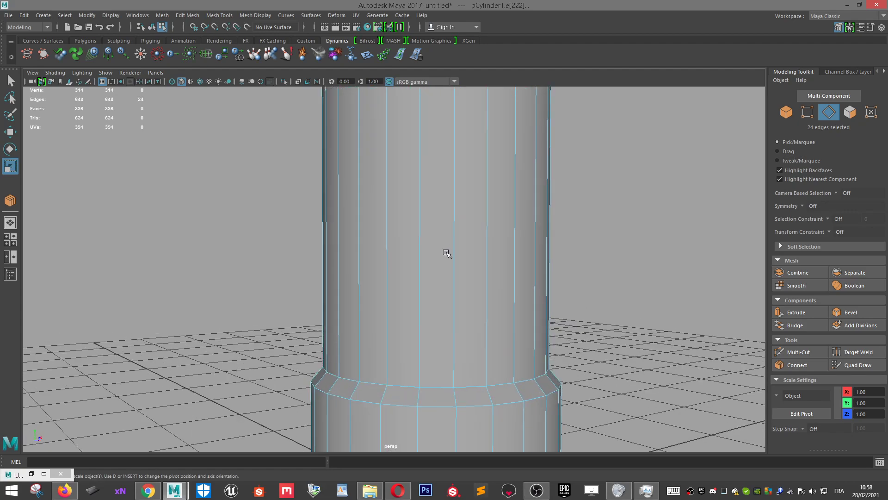
scroll(447, 253, down, 6)
mouse_move(413, 218)
alt+mouse_down()
mouse_move(413, 229)
mouse_move(411, 222)
alt+mouse_up()
scroll(416, 212, up, 5)
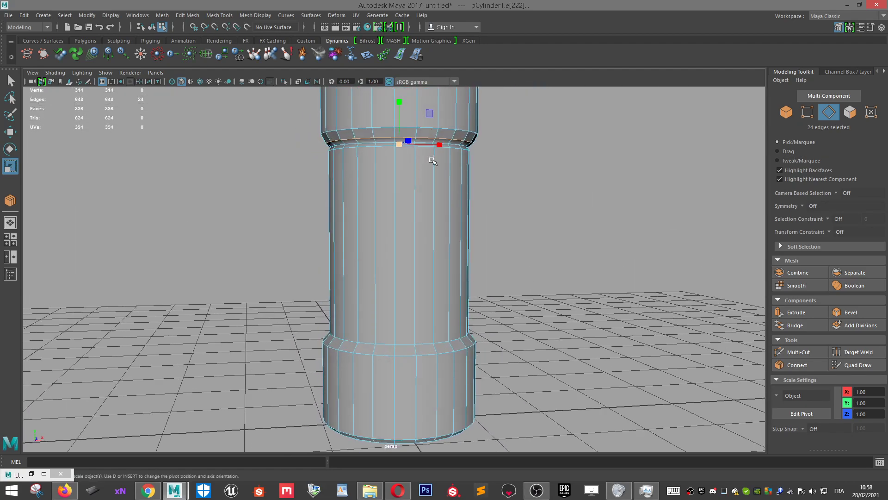
alt+drag(427, 163, 475, 282)
scroll(490, 210, down, 2)
alt+middle_drag(489, 210, 480, 316)
scroll(453, 220, up, 4)
alt+drag(479, 196, 485, 203)
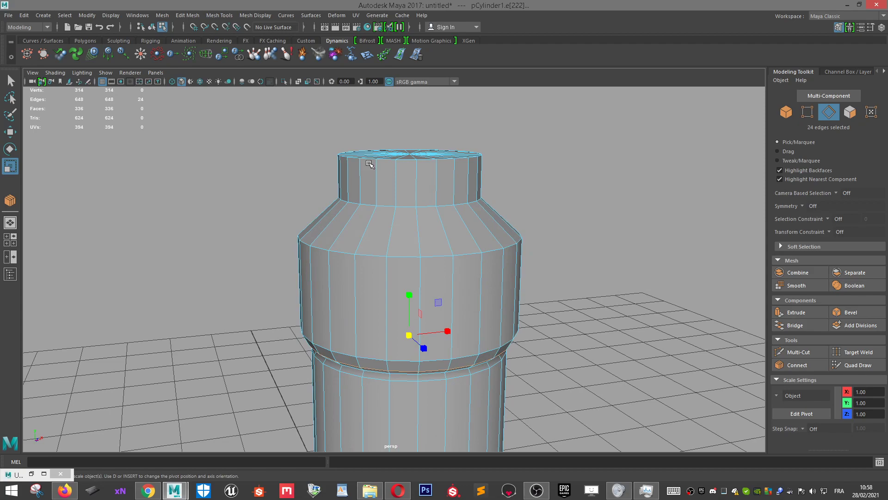
Select all vertical edges around the bottle's neck and connect them with one edge loop.
scroll(402, 204, up, 3)
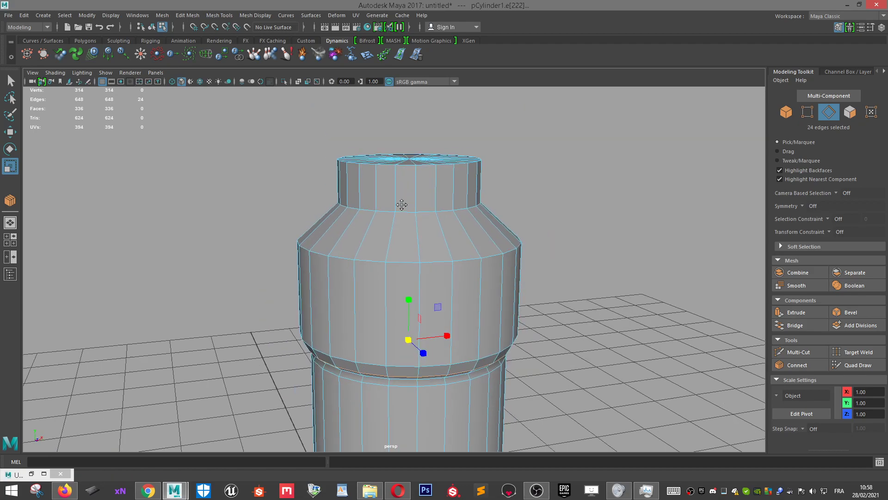
right_click(453, 223)
right_drag(451, 262, 453, 192)
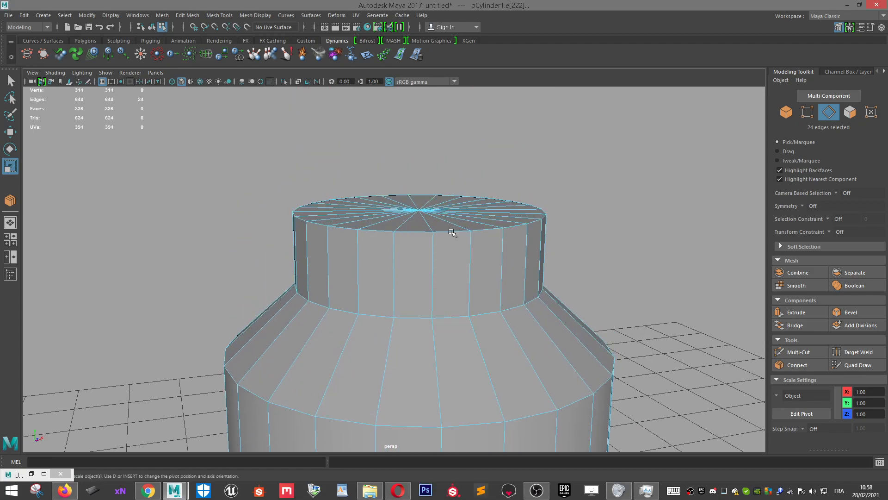
click(432, 271)
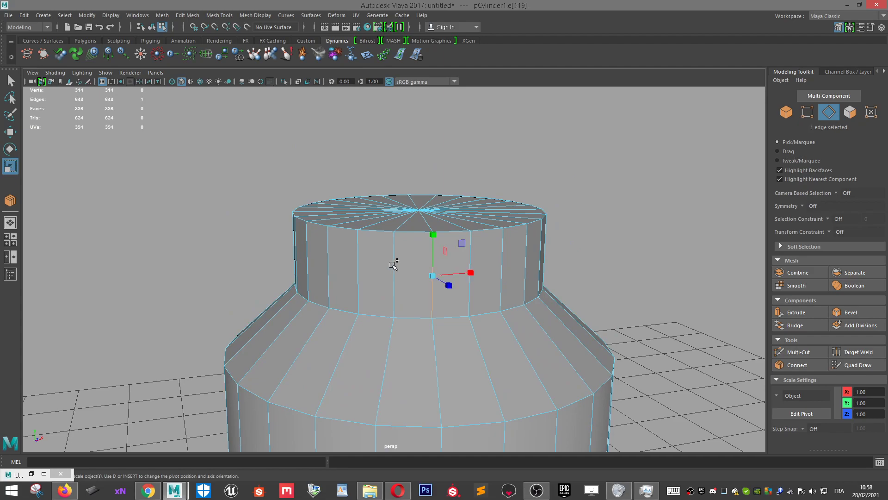
click(395, 263)
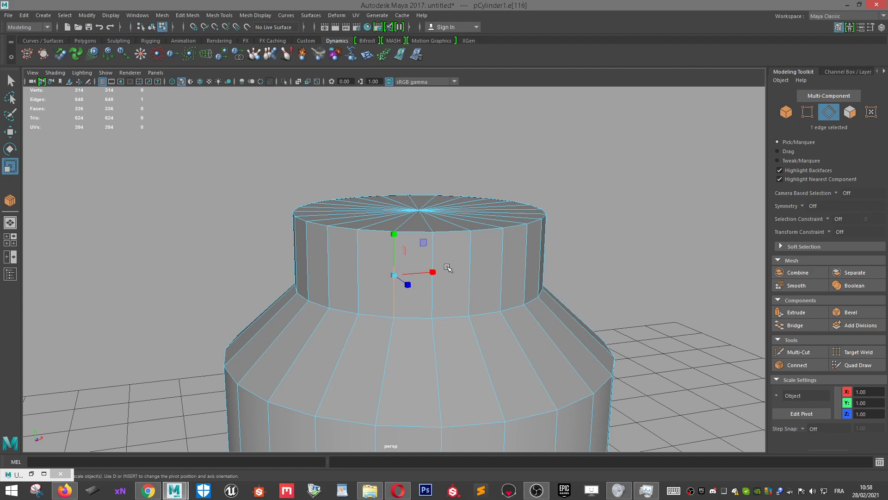
click(470, 265)
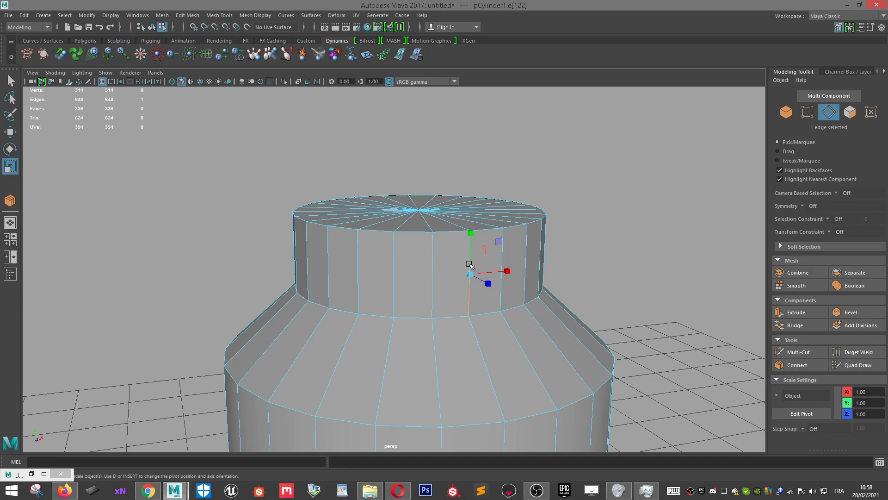
shift+double_click(432, 263)
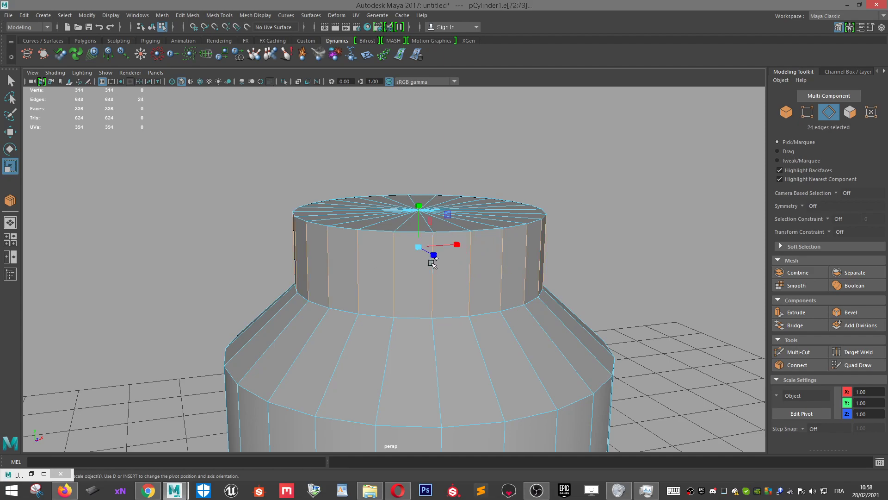
alt+drag(458, 276, 759, 277)
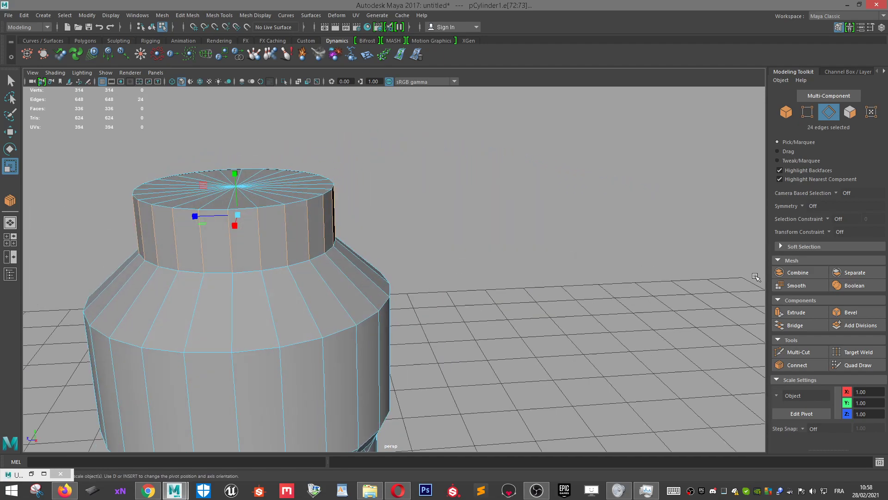
key(f)
scroll(605, 263, down, 5)
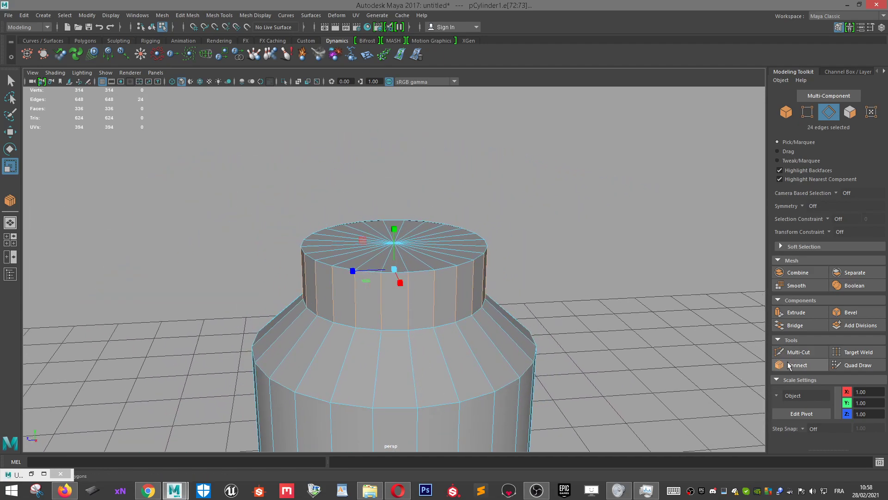
click(791, 365)
key(r)
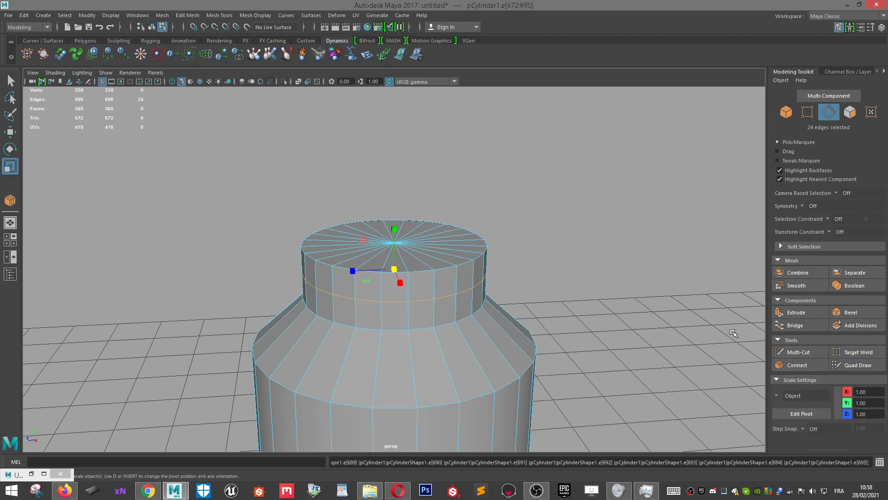
Raise the neck's new edge loop to Y 5.23, just below the top rim.
scroll(495, 308, up, 3)
key(w)
drag(394, 242, 396, 214)
scroll(411, 290, up, 3)
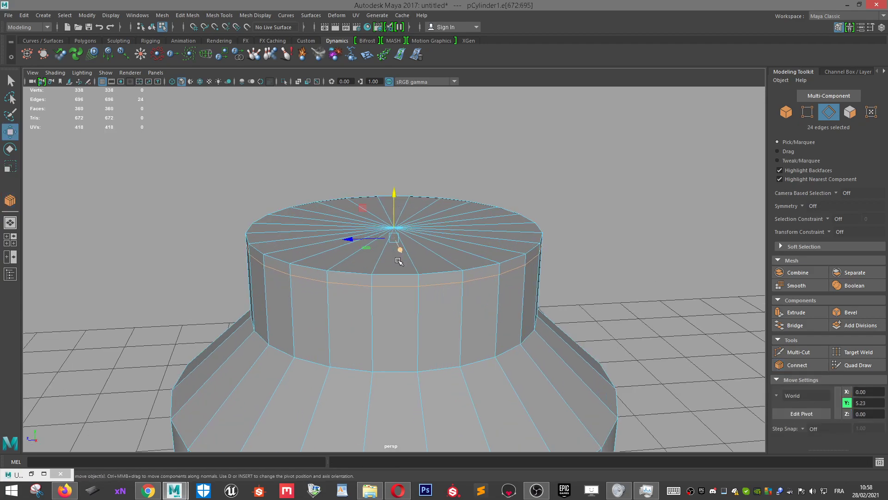
Extrude the narrow ring of faces at the top of the neck and scale it outward to form a lip.
right_drag(410, 224, 408, 258)
click(404, 283)
shift+double_click(327, 282)
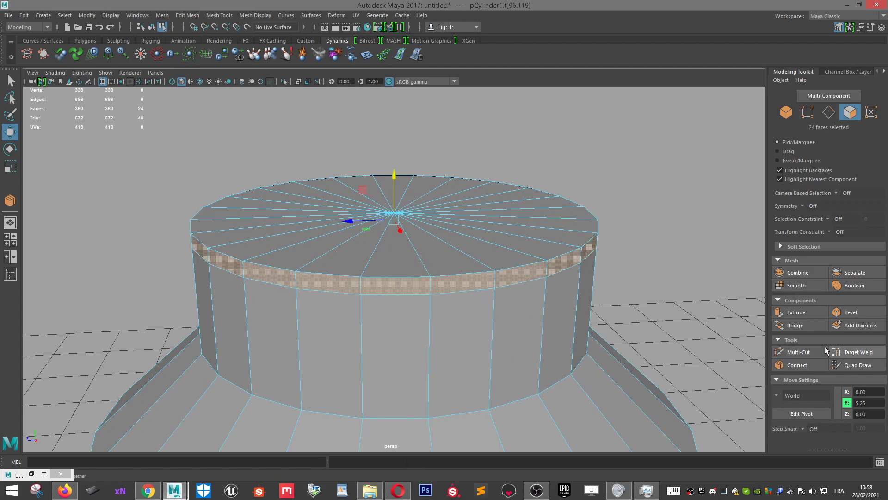
click(806, 317)
key(r)
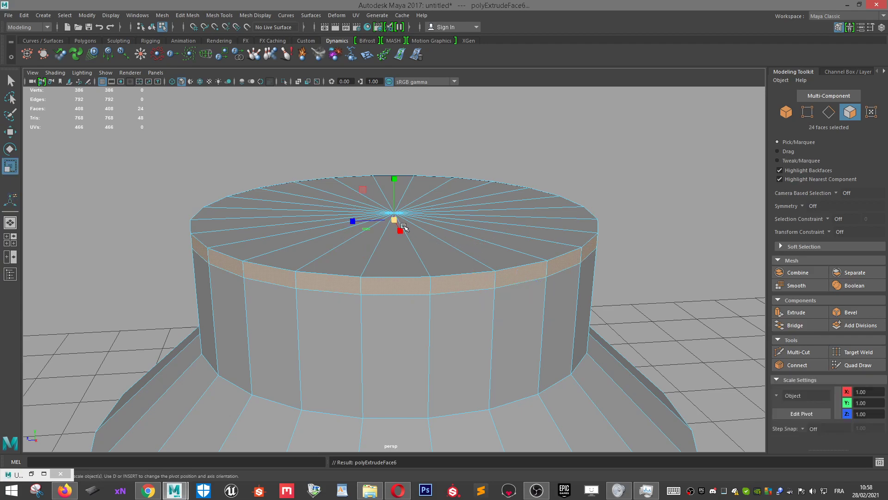
drag(391, 217, 426, 239)
right_drag(426, 239, 599, 194)
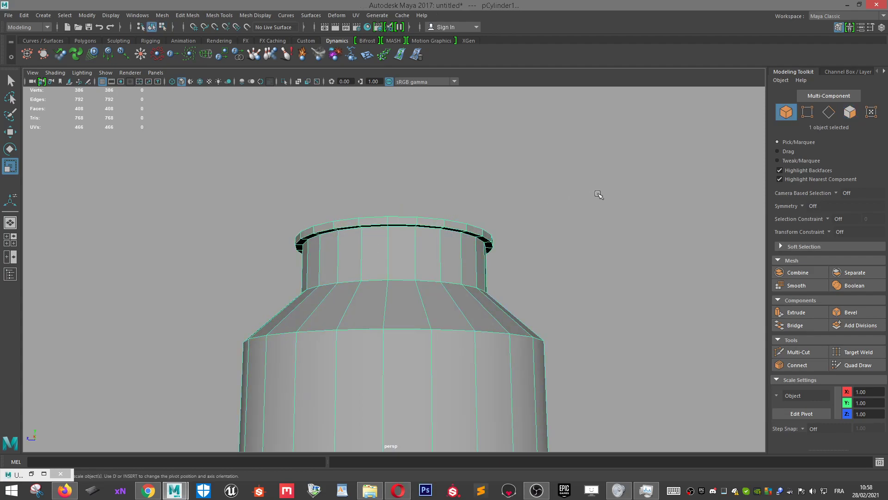
click(598, 193)
scroll(571, 224, down, 5)
alt+drag(558, 231, 522, 236)
click(436, 334)
right_drag(435, 234, 436, 208)
scroll(430, 231, down, 2)
scroll(424, 250, up, 6)
alt+drag(487, 268, 444, 298)
scroll(475, 269, up, 2)
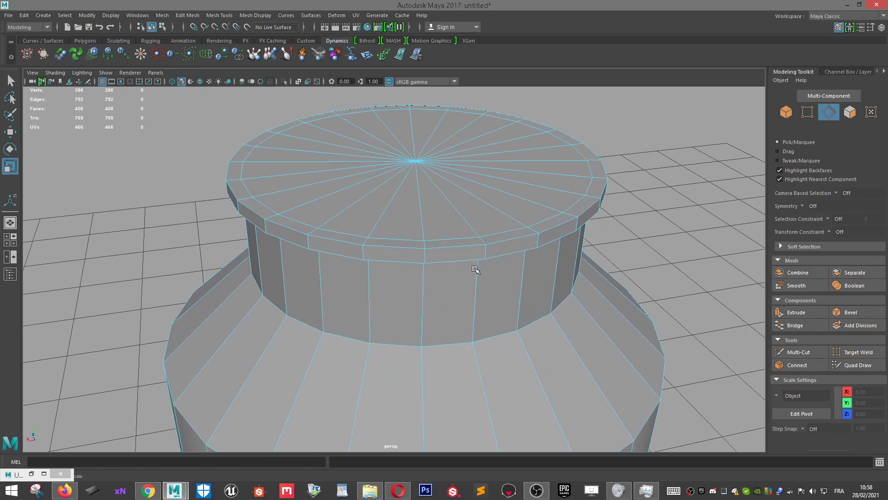
click(423, 287)
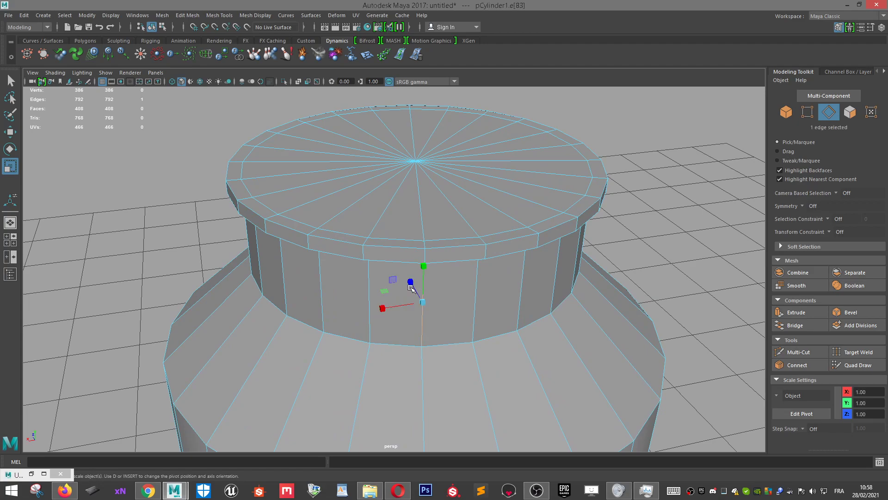
click(370, 288)
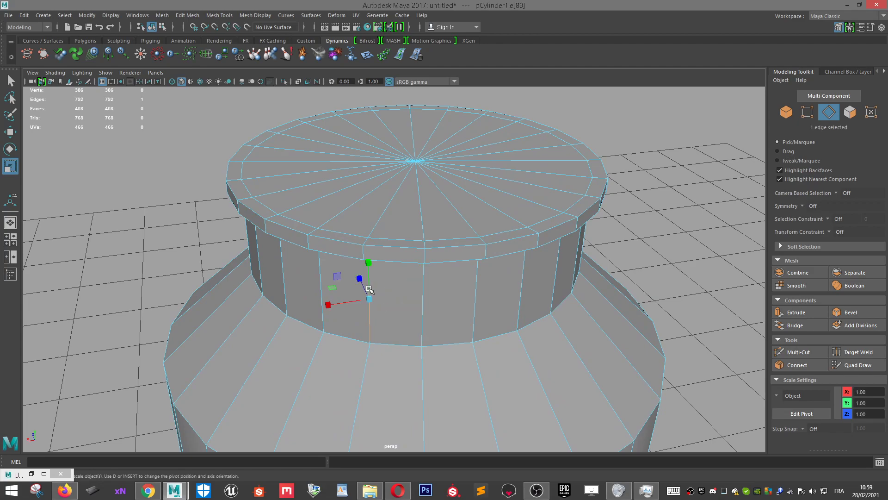
shift+double_click(322, 288)
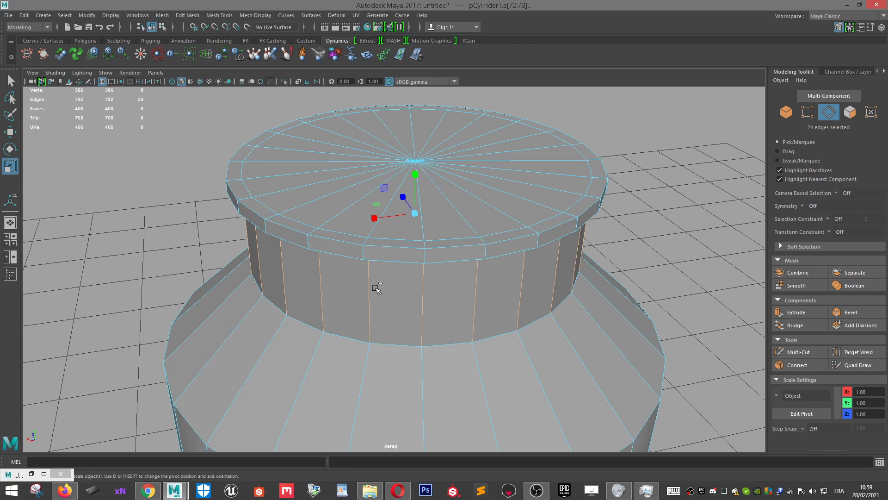
scroll(430, 291, down, 5)
right_drag(437, 224, 481, 210)
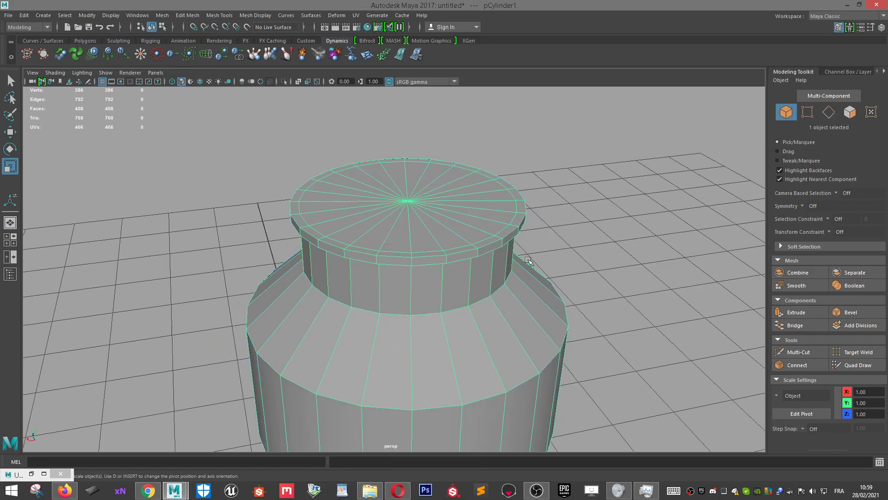
alt+drag(576, 273, 599, 240)
click(601, 241)
Examine the bottle's overall shape and the faceted shading on its neck and shoulder.
scroll(523, 258, up, 3)
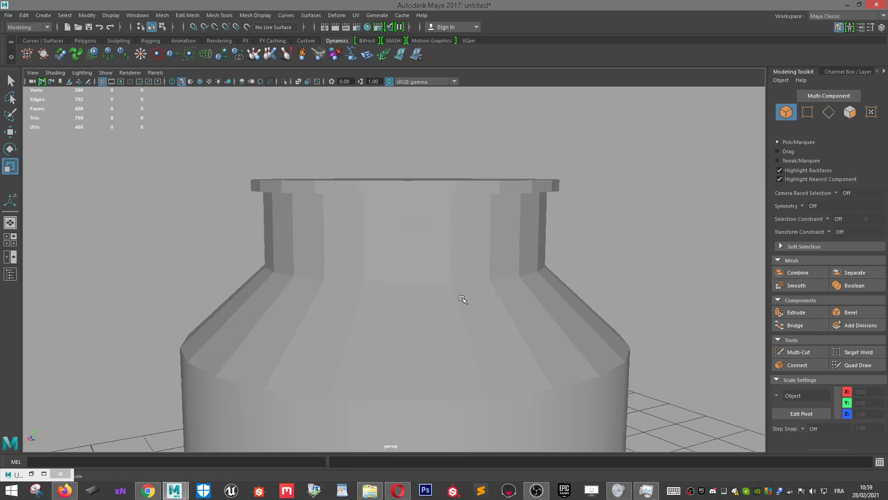
scroll(525, 277, down, 4)
alt+drag(507, 328, 526, 304)
alt+middle_drag(525, 303, 532, 220)
scroll(528, 236, down, 4)
alt+drag(496, 311, 487, 285)
scroll(487, 286, up, 6)
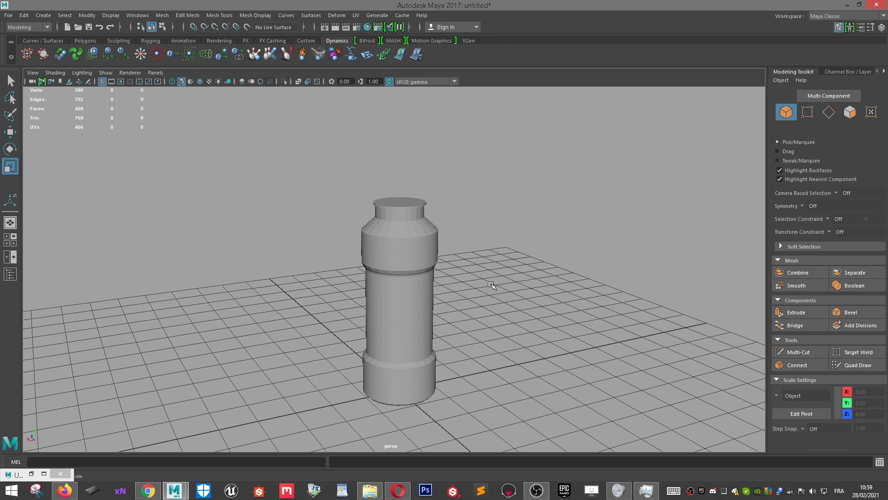
scroll(435, 245, up, 4)
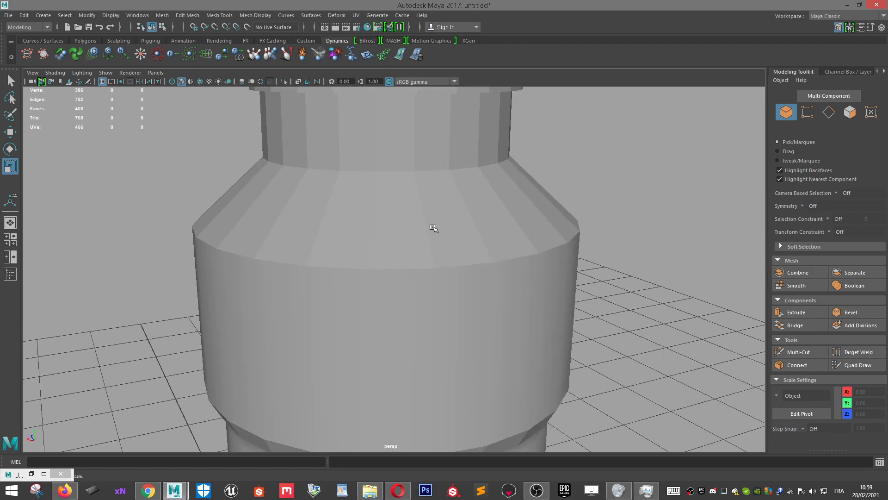
Select the vertical edges of the shoulder and neck and soften them with Soften Edge.
click(434, 227)
right_drag(434, 227, 421, 200)
click(422, 208)
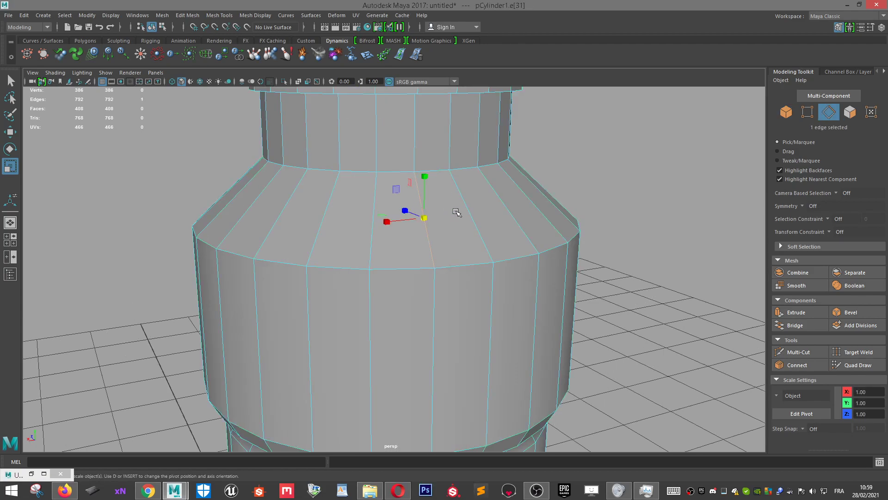
shift+double_click(471, 215)
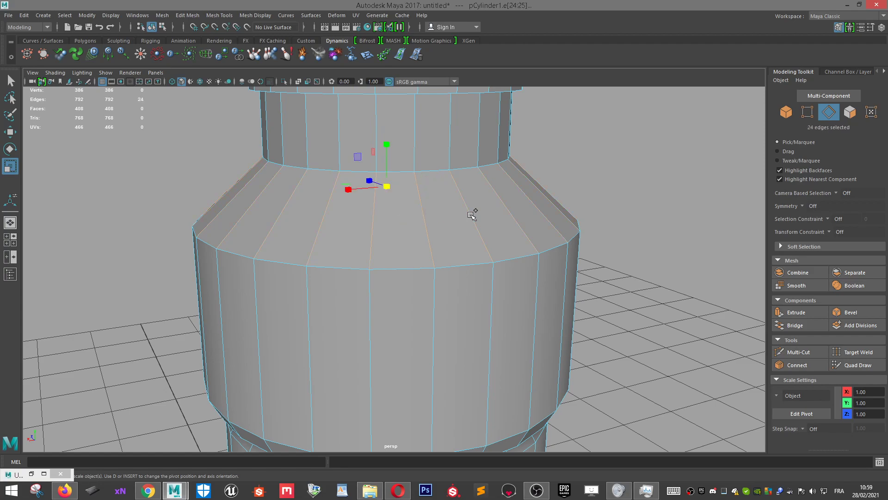
shift+click(451, 147)
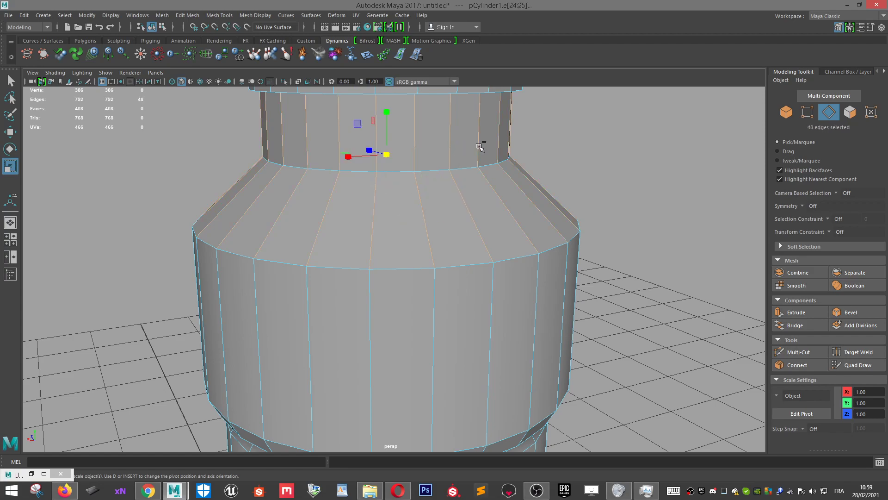
shift+right_click(480, 147)
shift+right_drag(480, 147, 537, 149)
key(w)
right_drag(478, 141, 531, 122)
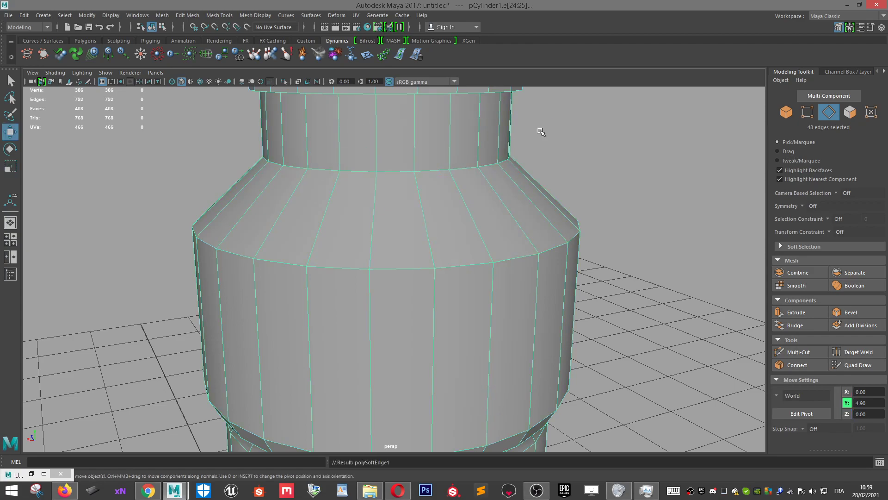
click(569, 206)
Examine the whole bottle's shading to find areas that are still faceted.
scroll(571, 212, down, 8)
scroll(556, 224, down, 4)
alt+middle_drag(533, 273, 538, 222)
scroll(539, 223, up, 2)
alt+drag(541, 225, 543, 217)
scroll(543, 218, up, 1)
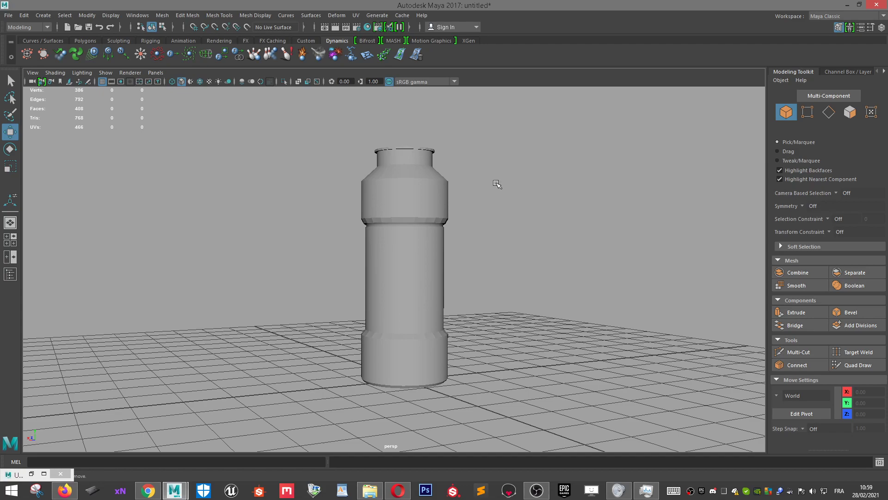
scroll(496, 184, up, 4)
alt+middle_drag(480, 151, 484, 206)
scroll(486, 233, down, 1)
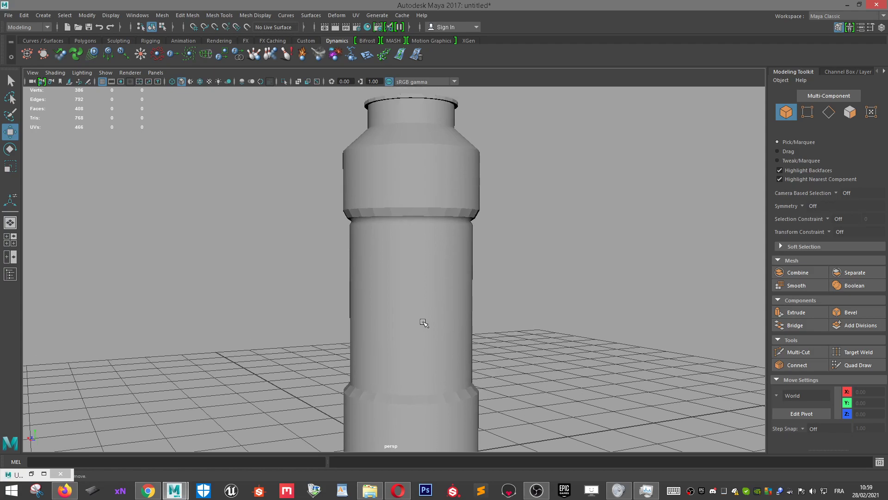
alt+drag(422, 315, 425, 340)
alt+middle_drag(420, 257, 420, 356)
scroll(419, 354, up, 4)
mouse_move(436, 224)
alt+mouse_down()
mouse_move(439, 200)
mouse_move(433, 220)
alt+mouse_up()
Select the edges of one more faceted band on the bottle and soften them.
click(435, 227)
scroll(438, 232, up, 5)
right_drag(438, 224, 440, 176)
click(390, 252)
alt+drag(387, 252, 339, 218)
double_click(354, 197)
shift+right_drag(352, 200, 481, 151)
scroll(486, 183, down, 3)
alt+drag(488, 185, 467, 192)
scroll(467, 192, up, 4)
alt+middle_drag(468, 192, 482, 291)
scroll(482, 292, up, 4)
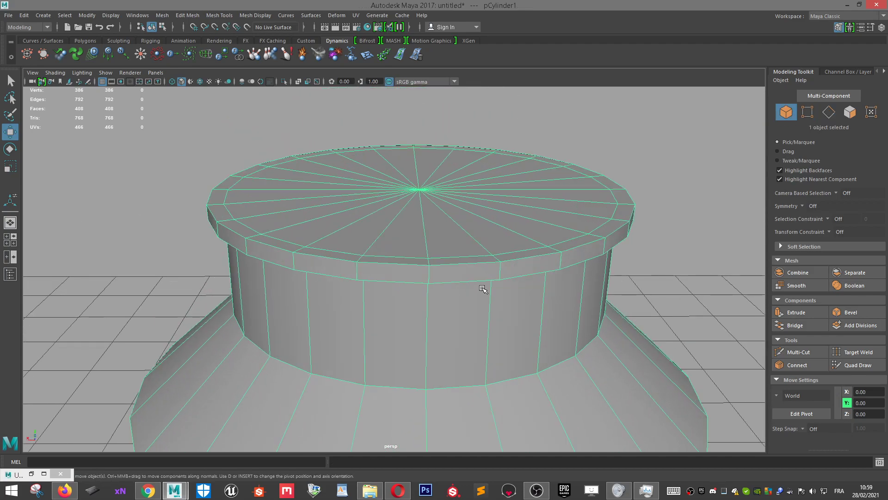
alt+drag(341, 180, 347, 188)
right_drag(347, 189, 352, 199)
drag(354, 189, 517, 292)
scroll(511, 293, down, 3)
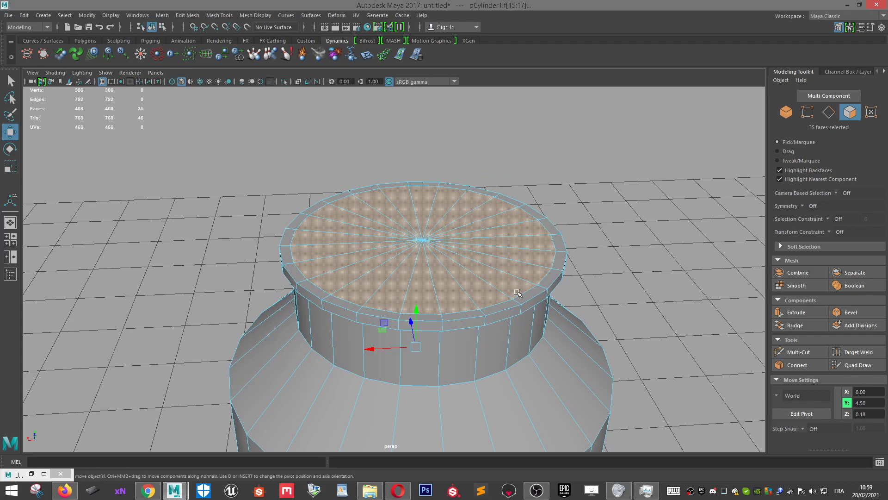
scroll(514, 280, down, 3)
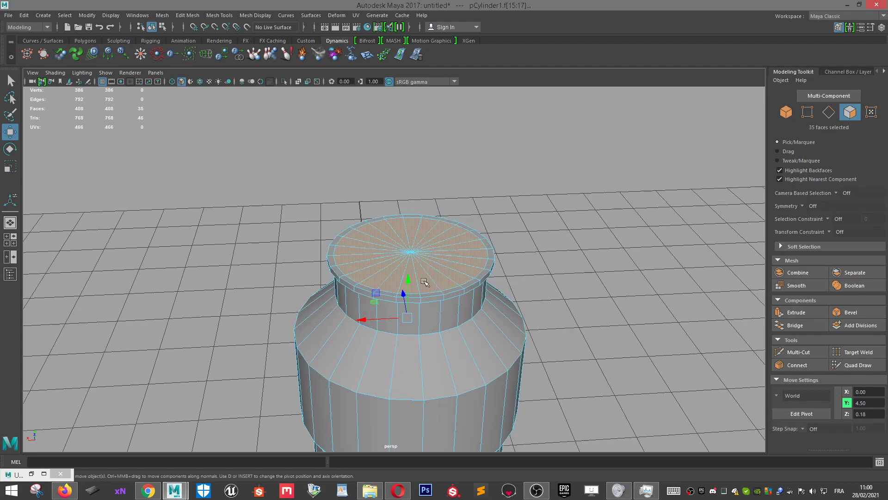
alt+drag(473, 309, 334, 220)
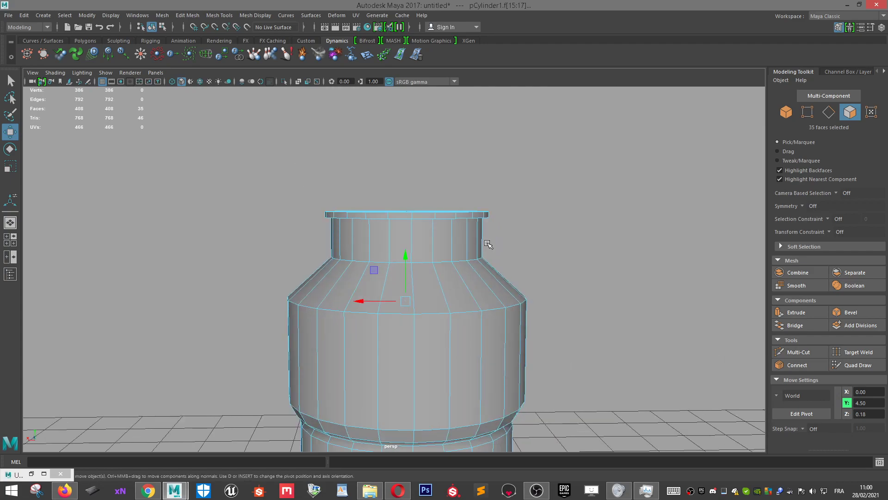
scroll(544, 240, up, 2)
click(560, 219)
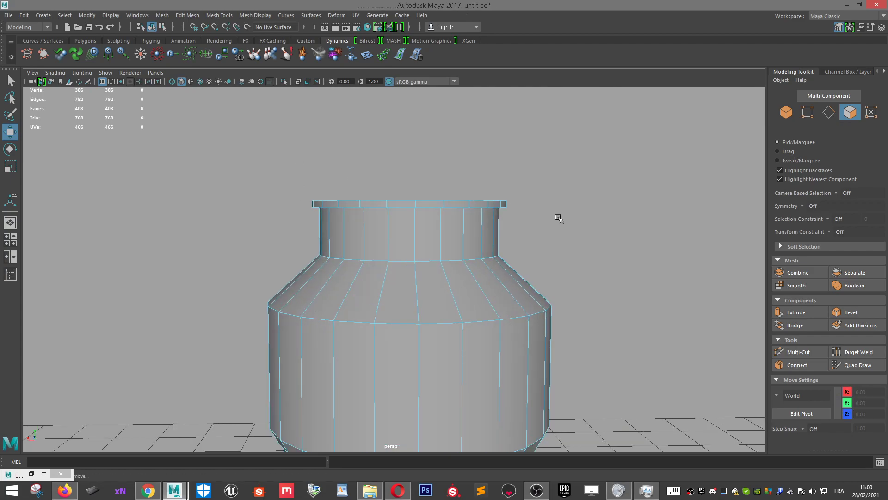
Turn on camera-based selection for the Select Tool and select only the top cap faces inside the neck lip.
alt+drag(559, 218, 533, 256)
scroll(533, 256, up, 3)
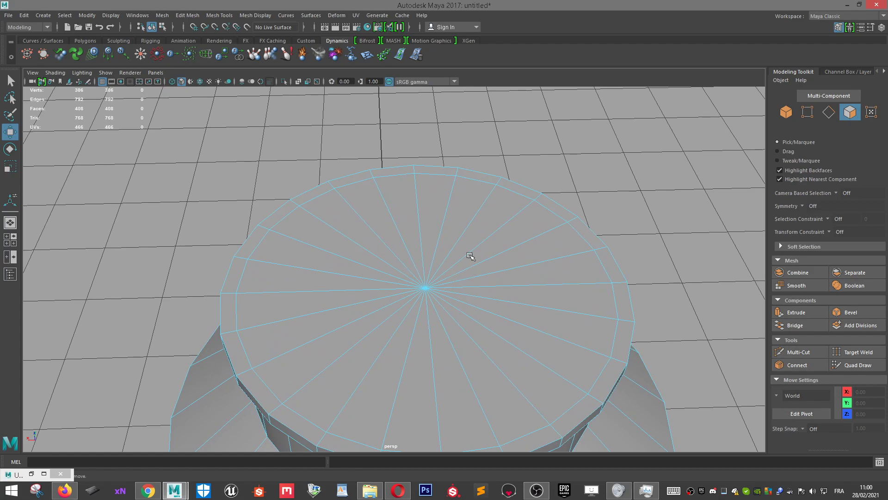
double_click(8, 133)
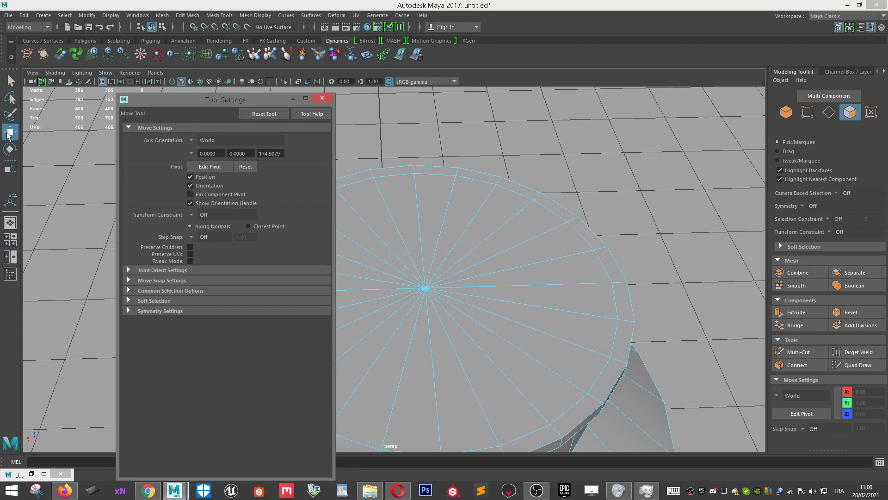
click(323, 98)
double_click(9, 83)
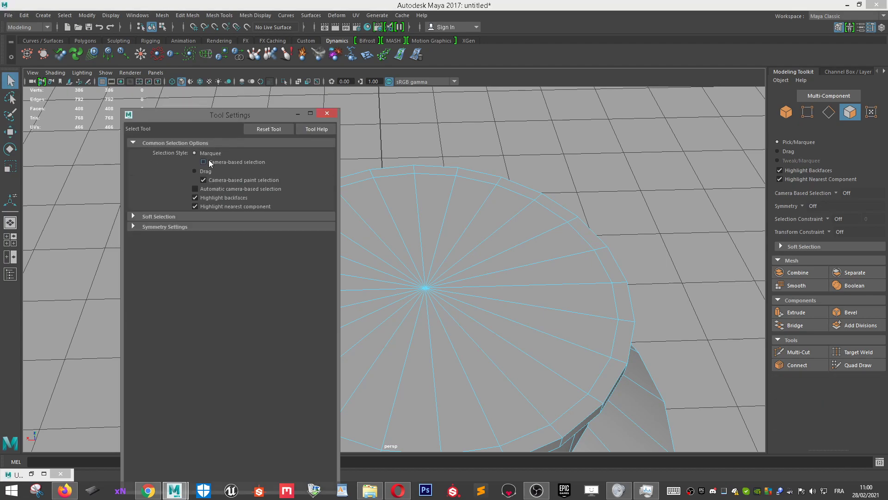
click(209, 160)
drag(274, 117, 186, 85)
drag(382, 241, 458, 320)
scroll(524, 312, down, 5)
alt+drag(621, 282, 456, 331)
key(w)
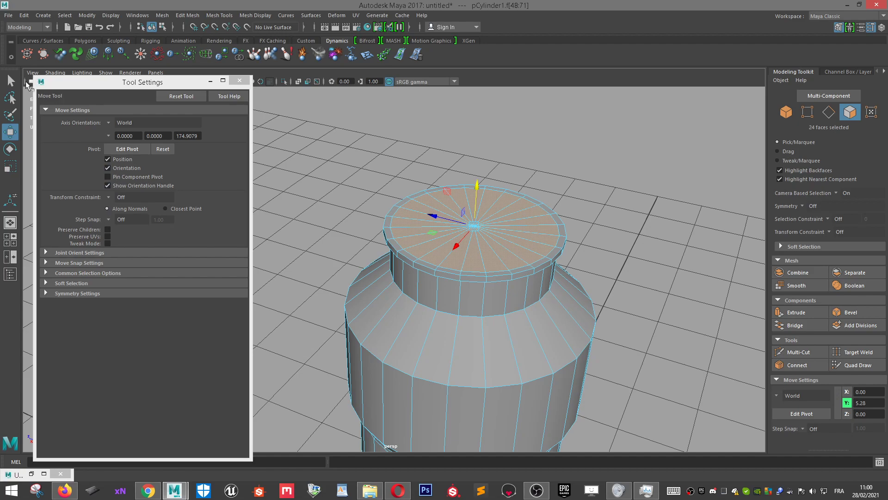
Turn off camera-based marquee selection for the Select Tool and close its settings.
key(q)
click(116, 129)
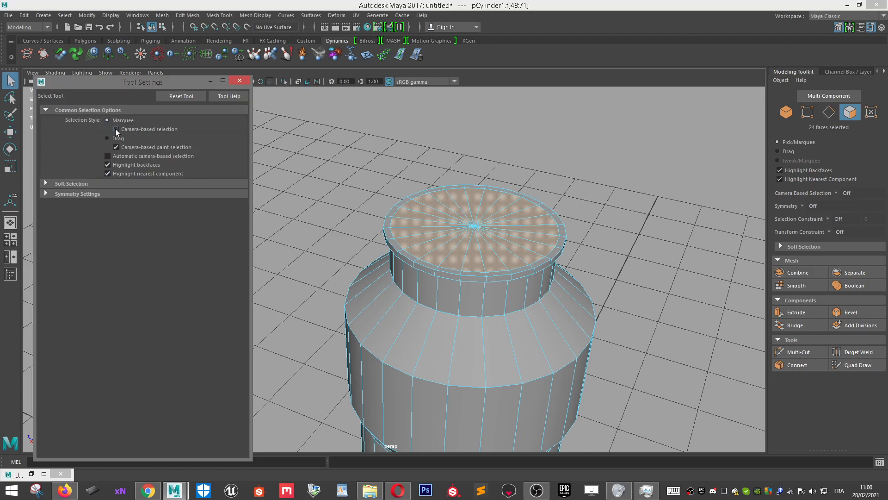
click(238, 80)
Extrude the top cap faces and raise them above the lip to about 5.49 on the Y axis.
alt+drag(340, 223, 398, 202)
alt+middle_drag(395, 203, 362, 285)
alt+drag(362, 287, 391, 279)
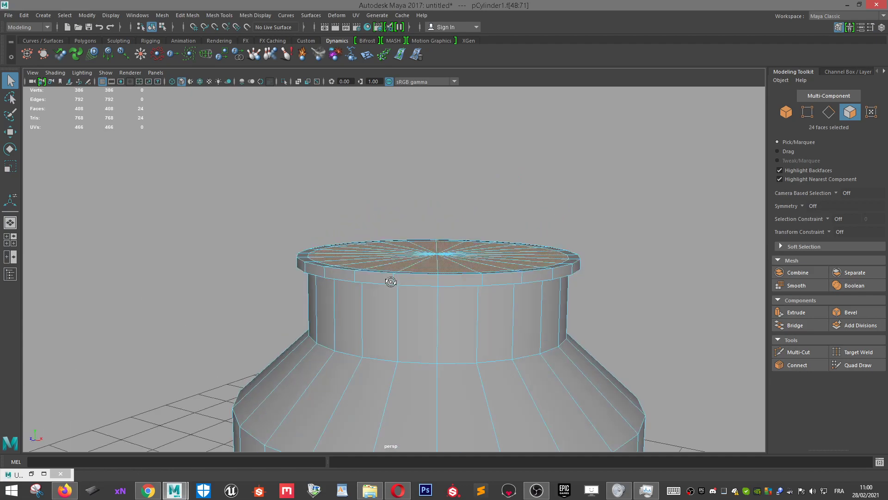
click(803, 309)
key(w)
drag(443, 214, 443, 194)
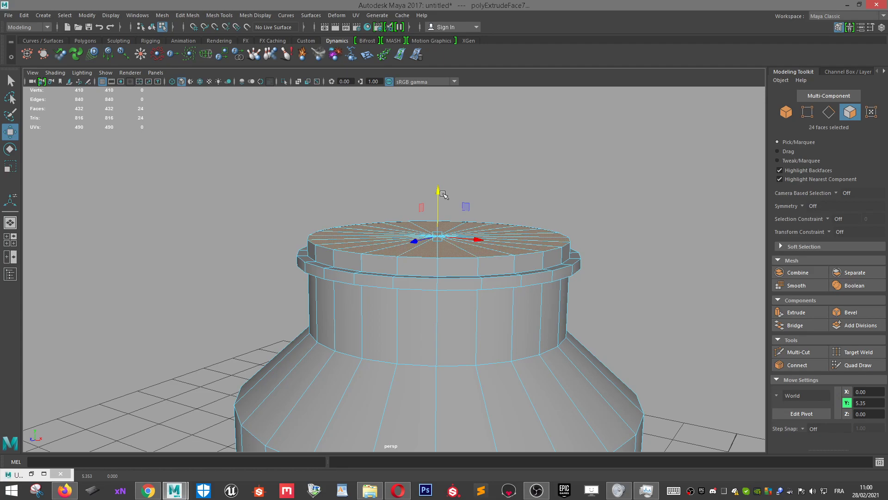
drag(440, 194, 445, 167)
Convert the cap faces to their perimeter edges and bevel that rim with a Fraction of 0.08.
scroll(490, 229, up, 2)
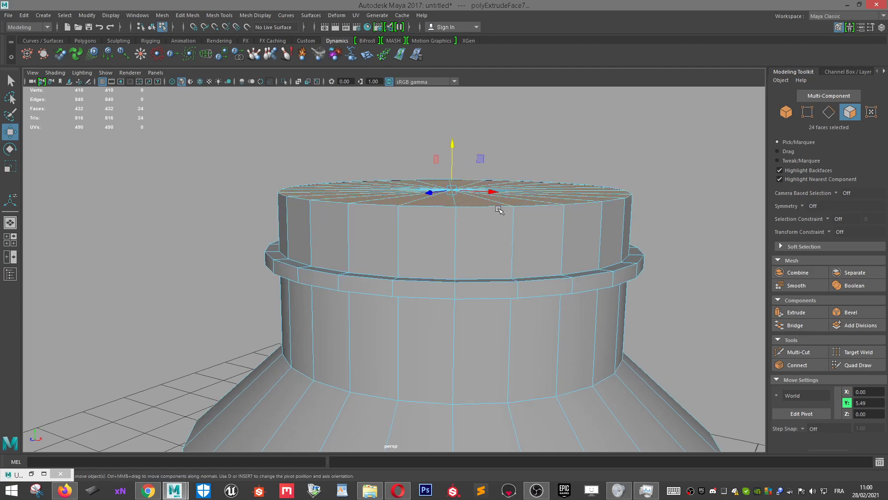
alt+drag(500, 210, 495, 214)
ctrl+right_drag(496, 215, 486, 226)
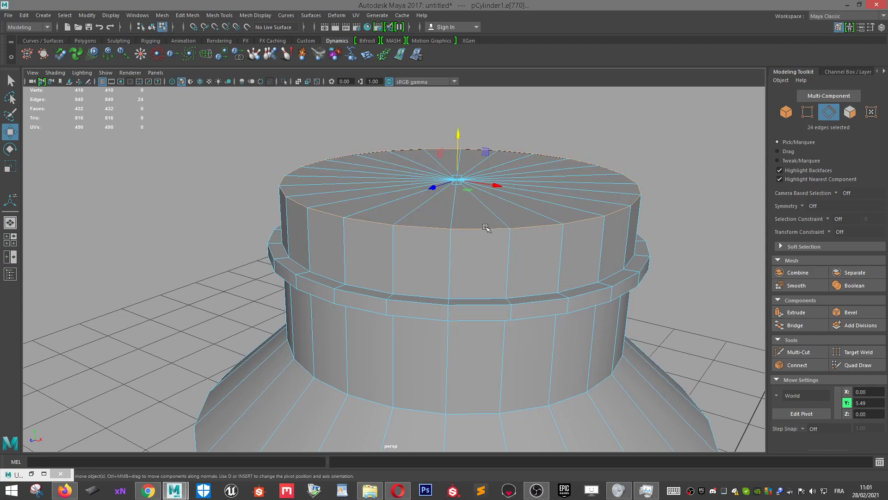
click(847, 312)
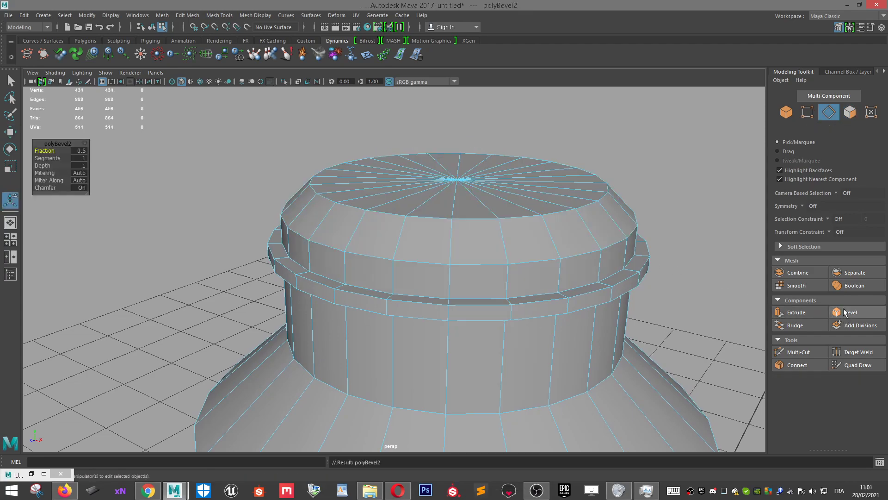
click(76, 151)
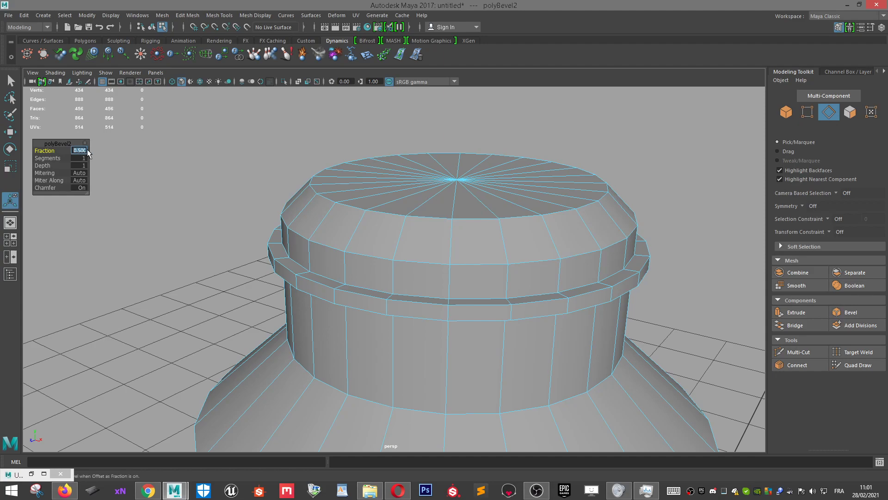
key(Return)
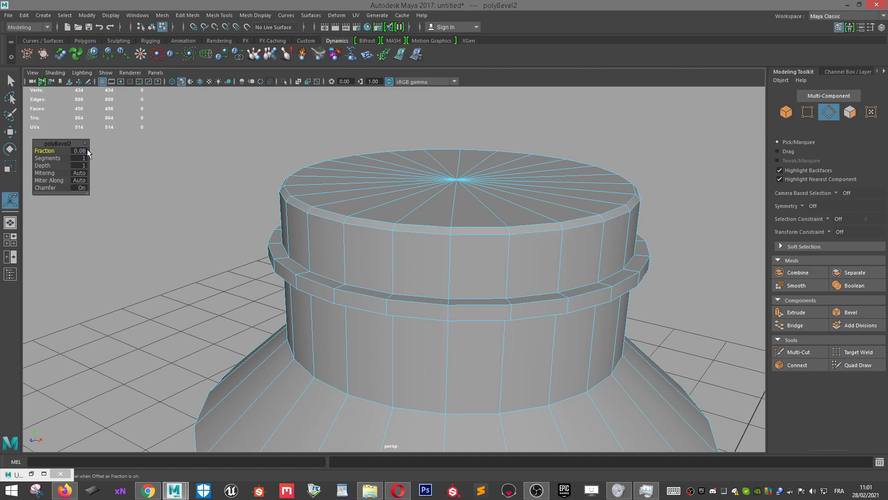
right_drag(486, 171, 525, 157)
key(q)
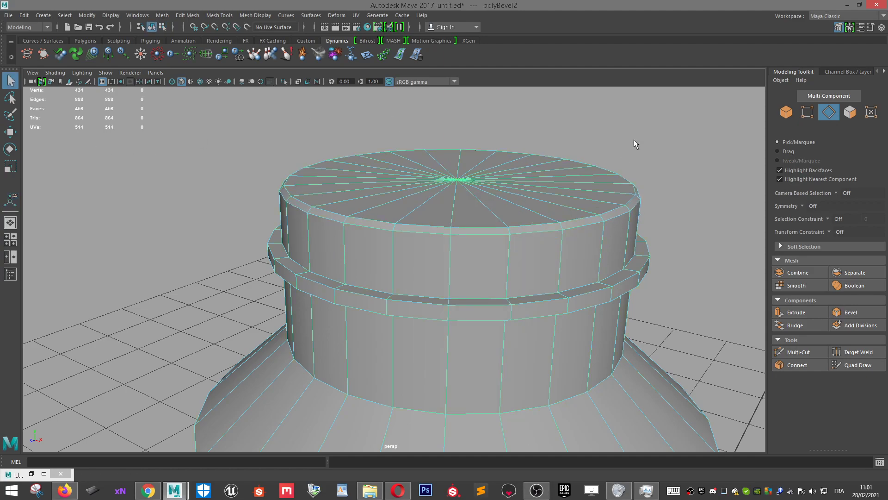
click(634, 139)
scroll(625, 155, down, 4)
alt+drag(617, 168, 463, 218)
click(462, 218)
key(f)
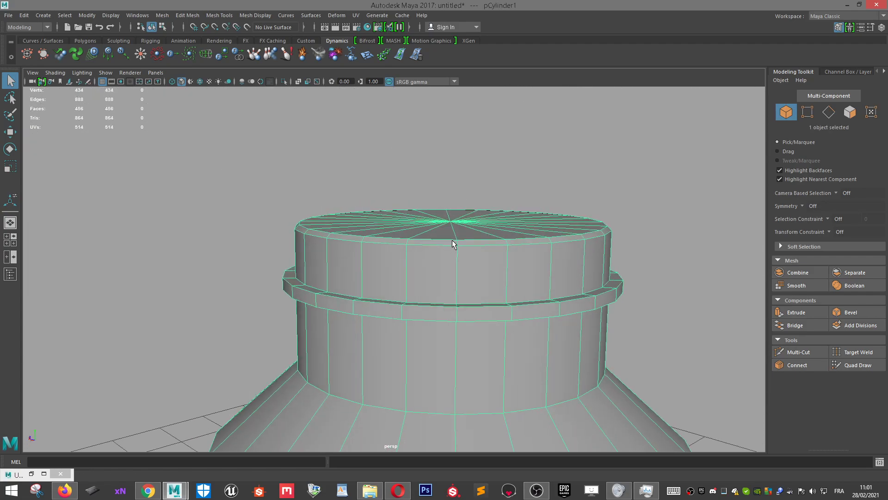
right_drag(444, 184, 376, 173)
drag(214, 142, 293, 258)
key(w)
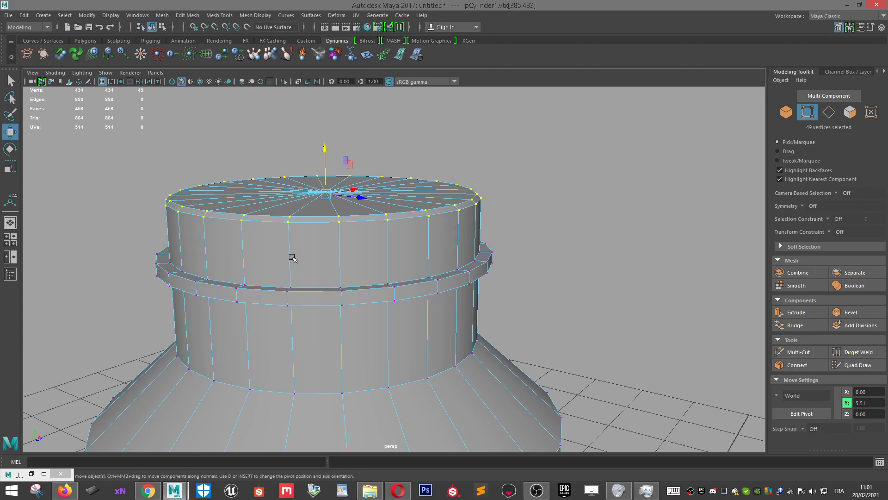
Select the ring of bevel faces around the mouth's rim, adjust its scale slightly and return to object mode.
right_drag(292, 186, 290, 206)
click(295, 219)
double_click(318, 216)
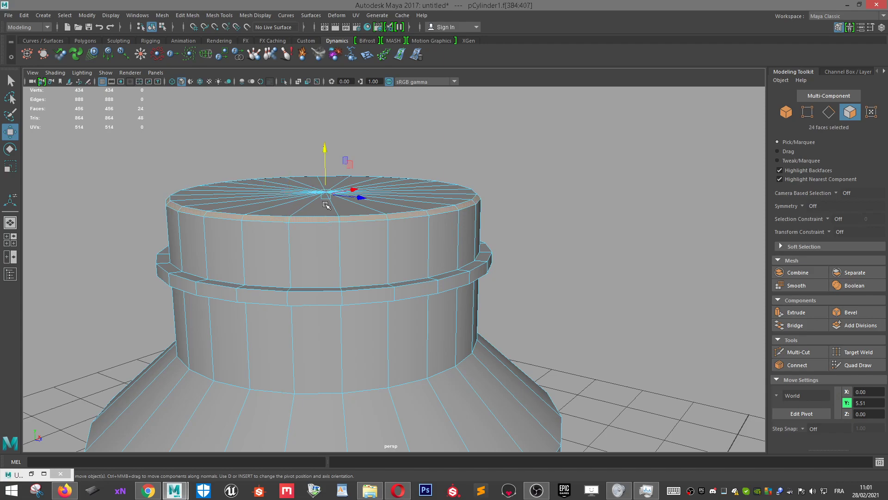
key(r)
drag(325, 194, 327, 196)
right_drag(290, 180, 320, 171)
scroll(570, 292, down, 4)
click(558, 282)
Select the vertices of the lip and the mouth above it and lower them along the Y axis to shorten the neck.
scroll(532, 291, down, 8)
mouse_move(508, 300)
alt+mouse_down()
mouse_move(496, 281)
mouse_move(503, 286)
alt+mouse_up()
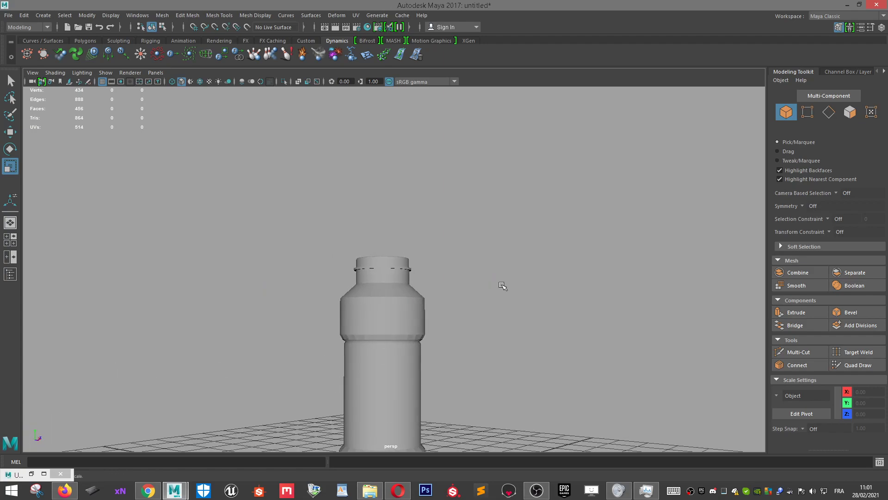
scroll(430, 290, up, 5)
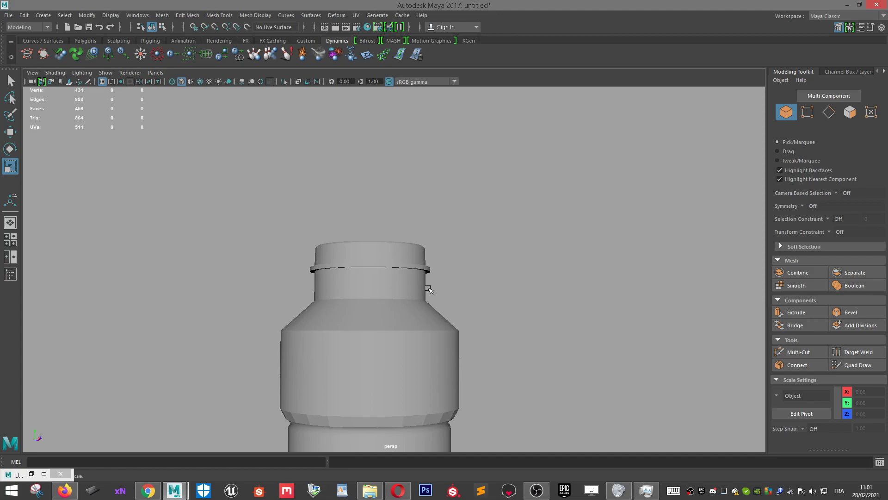
click(415, 268)
right_drag(404, 253, 351, 223)
drag(219, 181, 532, 288)
key(w)
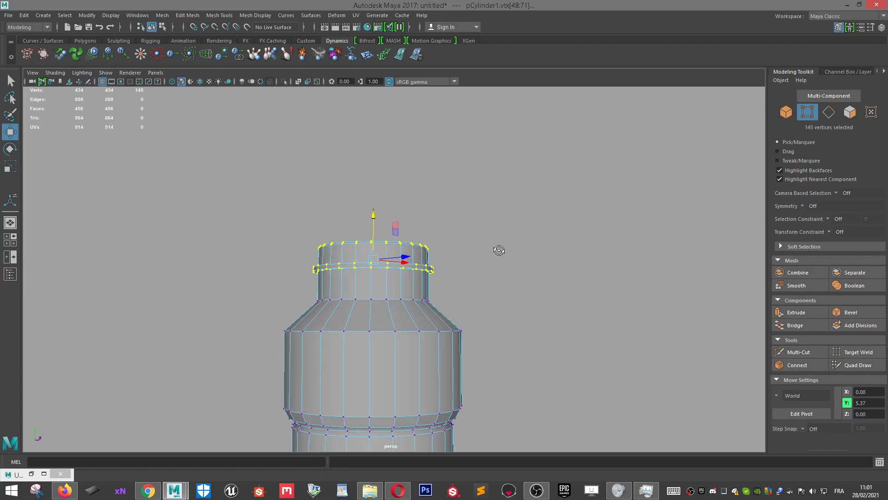
alt+drag(503, 250, 429, 256)
drag(406, 223, 413, 243)
Scale the neck vertices inward to narrow the neck and return to object mode.
alt+drag(448, 262, 489, 287)
drag(338, 233, 422, 254)
key(r)
right_drag(460, 283, 497, 213)
Select the edge loop where the sloped shoulder meets the upper body and bevel it.
alt+drag(526, 273, 504, 307)
scroll(500, 306, down, 5)
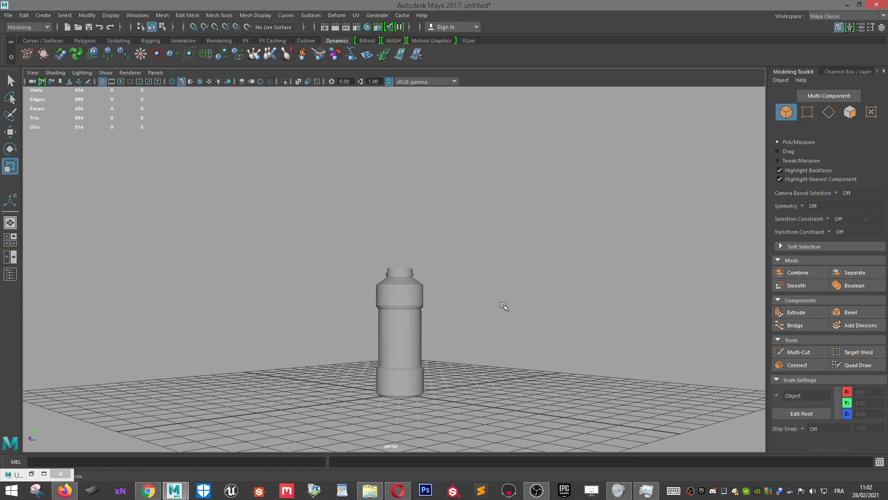
scroll(502, 307, up, 4)
scroll(479, 341, up, 6)
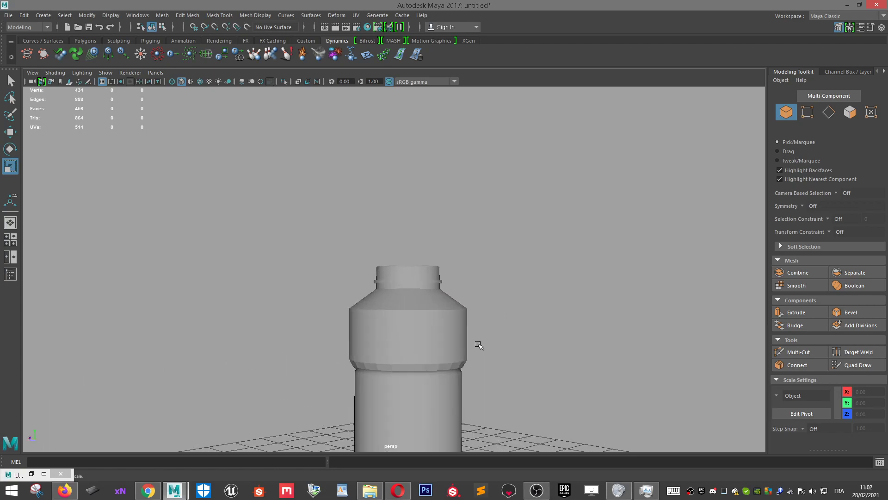
right_drag(456, 224, 456, 199)
double_click(451, 266)
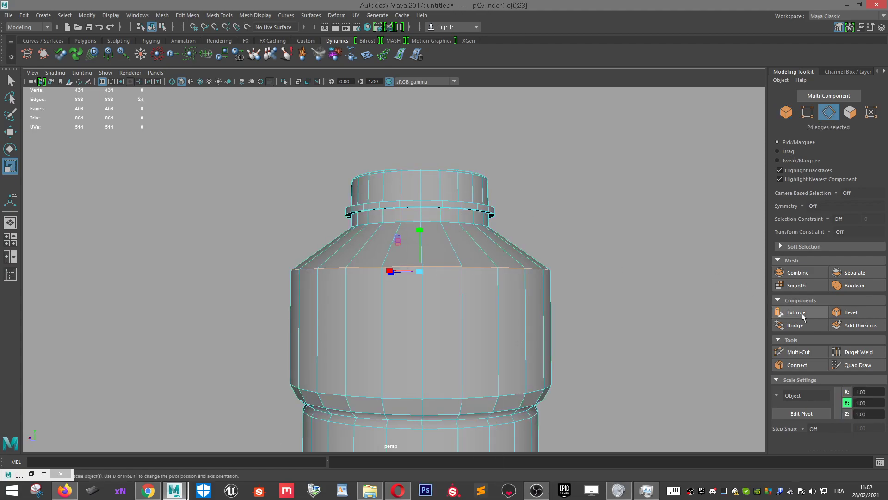
click(850, 312)
scroll(373, 259, down, 6)
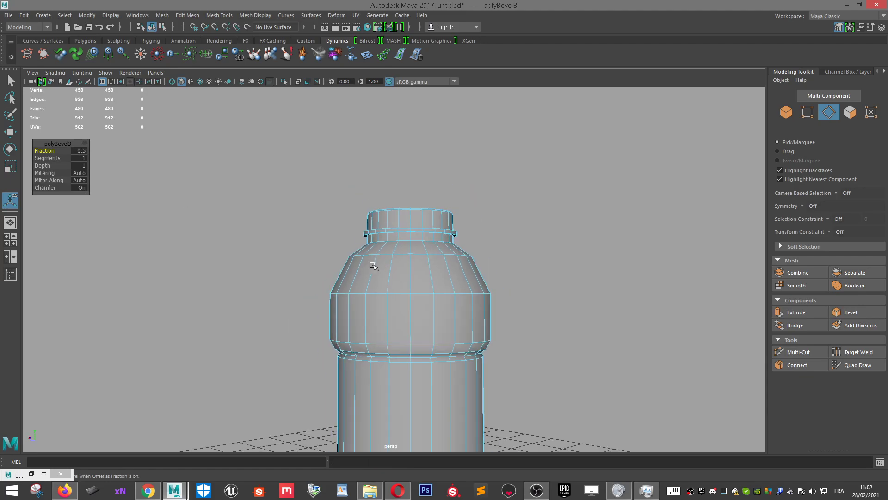
Try shoulder bevel Fraction values of 0.2 and 0.3 against the bottle's overall shape.
alt+drag(394, 264, 396, 333)
scroll(396, 333, up, 5)
alt+drag(358, 362, 426, 339)
scroll(424, 336, down, 6)
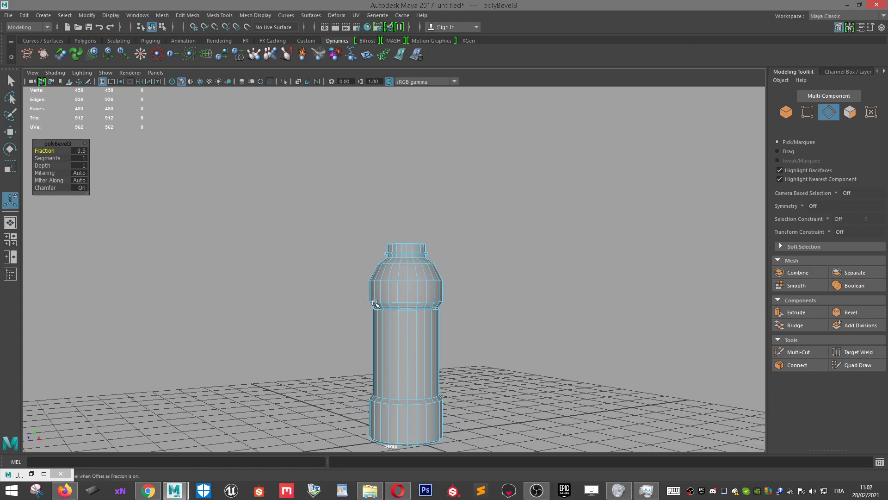
scroll(393, 310, up, 5)
click(86, 151)
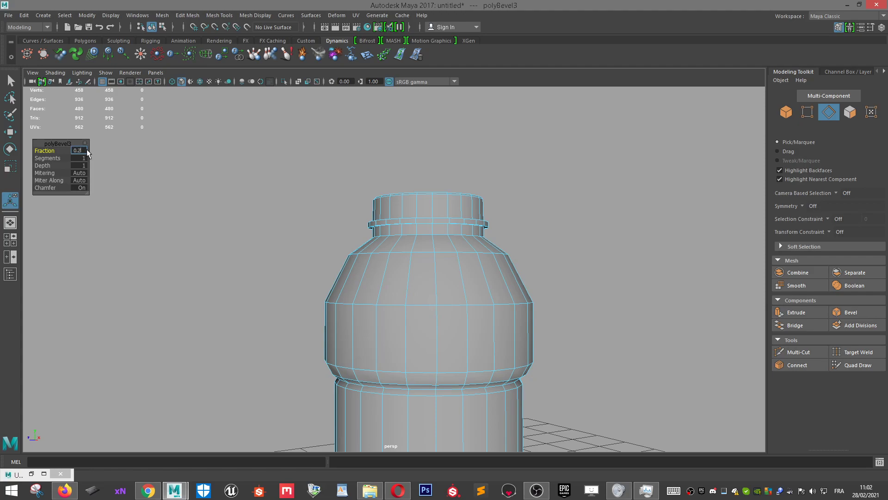
key(Return)
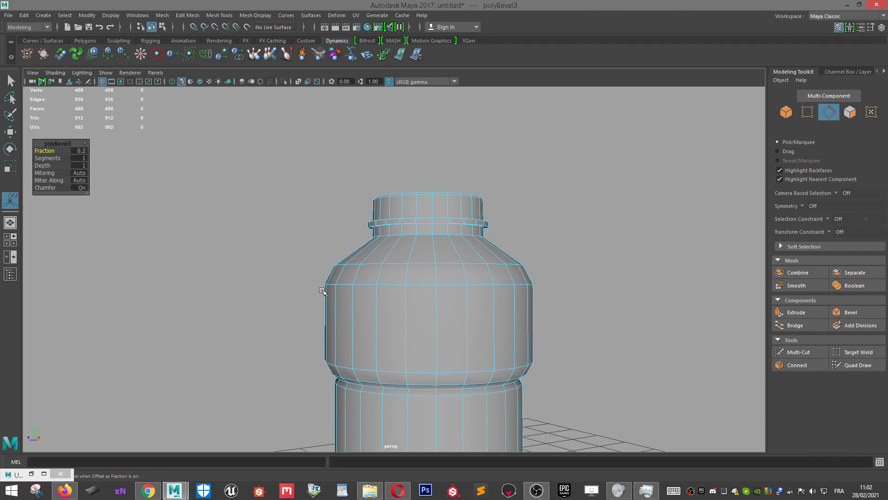
click(82, 151)
text(0)
key(Return)
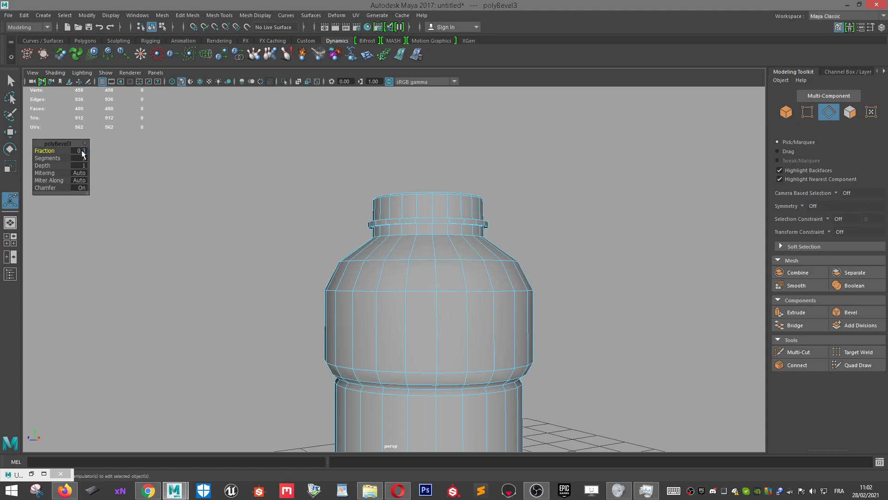
Set the shoulder bevel to 2 segments with a Fraction of 0.25.
click(49, 159)
drag(49, 158, 55, 159)
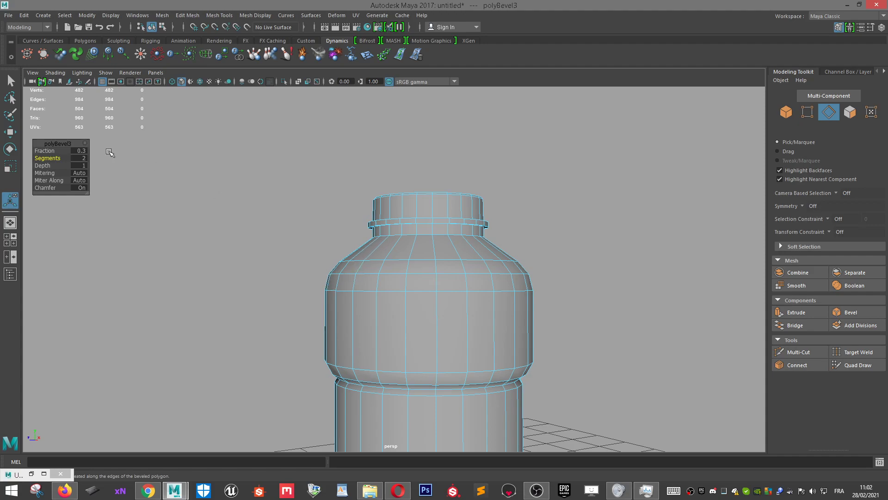
click(79, 152)
text(0.)
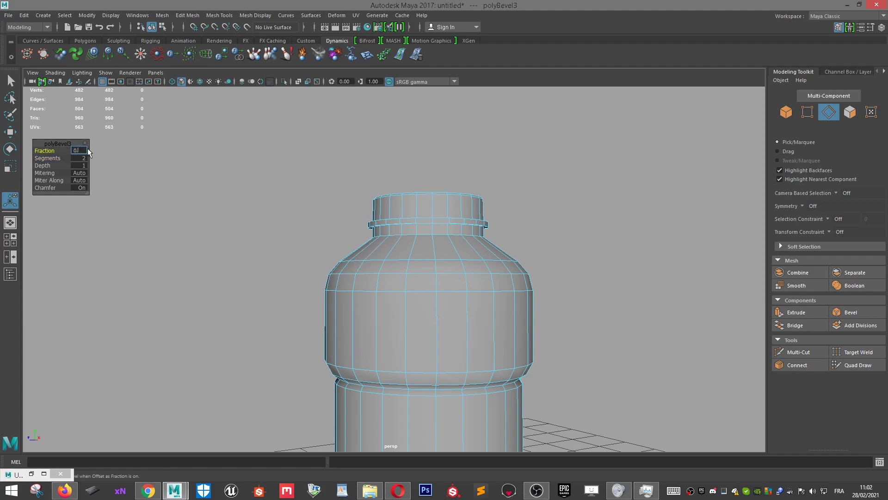
text(25)
key(Return)
Select the edge loop where the neck meets the shoulder and bevel it.
scroll(397, 284, down, 4)
alt+drag(396, 284, 427, 262)
key(q)
double_click(426, 243)
click(852, 311)
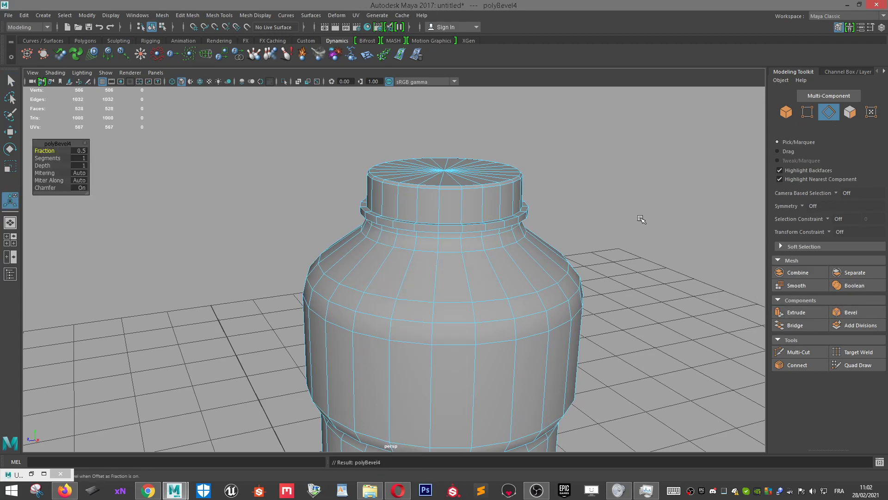
Return to object mode and examine the beveled neck and the overall bottle shape.
scroll(449, 245, down, 3)
alt+drag(451, 248, 446, 227)
right_drag(439, 222, 492, 199)
click(512, 199)
scroll(512, 200, down, 7)
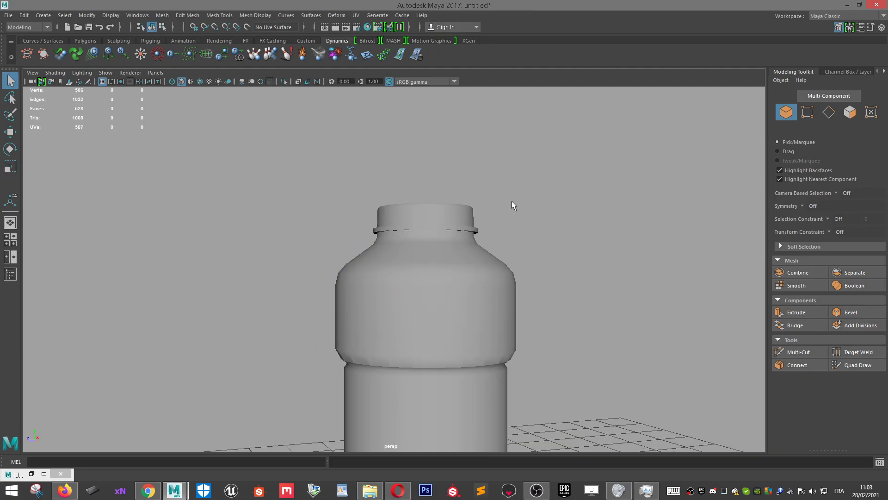
alt+drag(502, 235, 479, 300)
scroll(478, 300, up, 4)
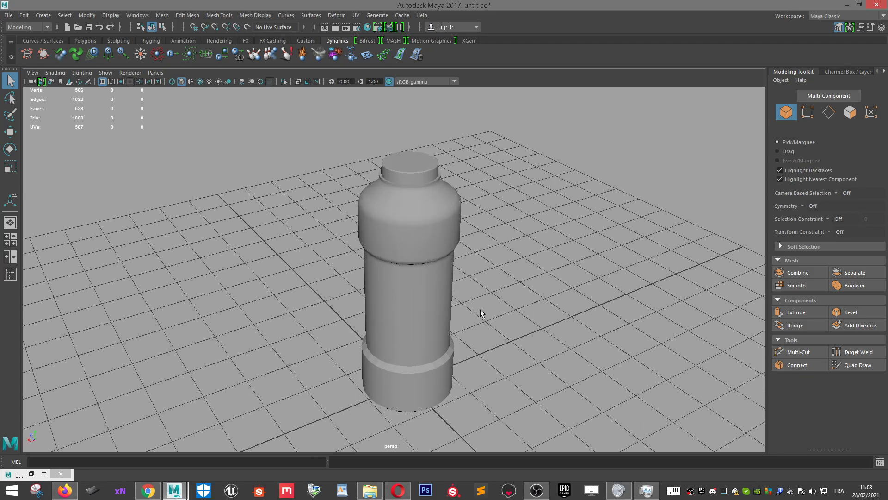
Select the whole bottle and narrow it by scaling X and Z to about 0.94.
click(418, 261)
scroll(417, 218, up, 3)
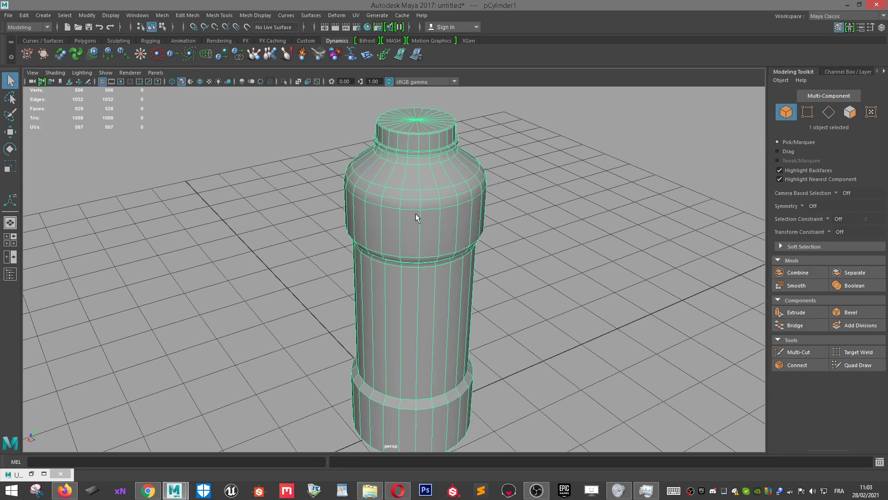
scroll(416, 218, down, 3)
scroll(417, 218, down, 3)
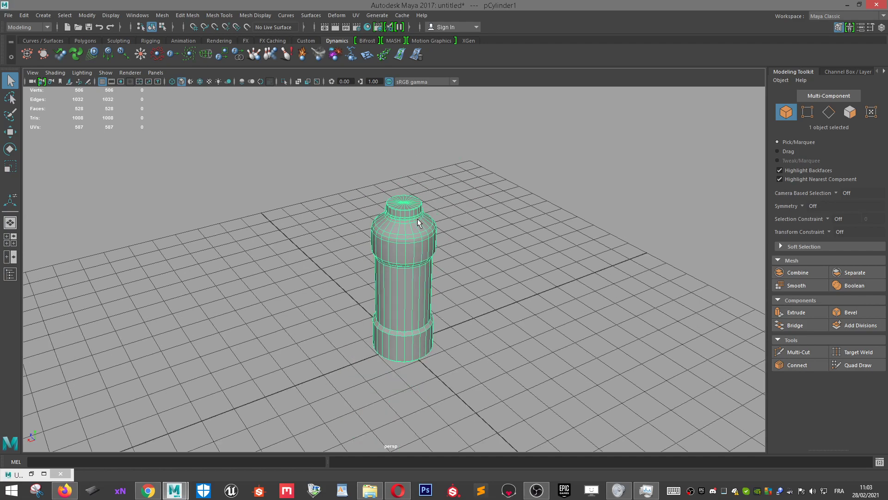
right_click(419, 223)
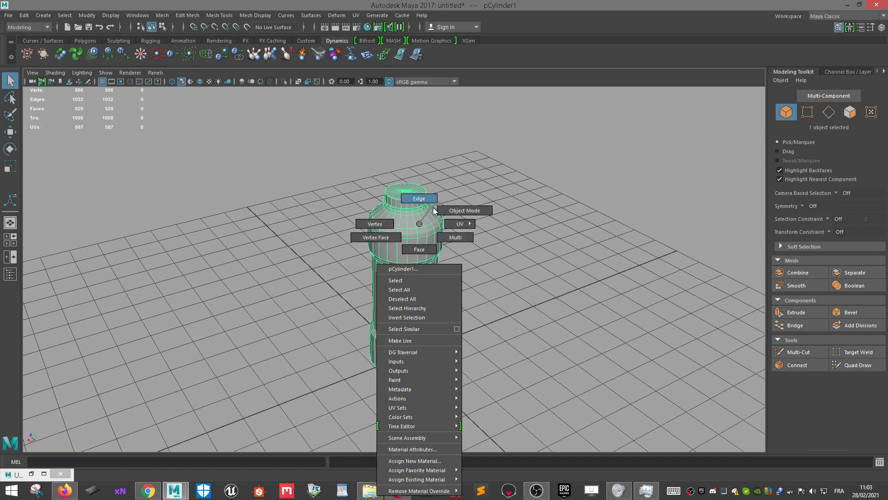
key(r)
ctrl+drag(404, 322, 438, 289)
Select the vertices of the bottle's upper section, lower them slightly, and return to object mode.
right_drag(396, 235, 356, 231)
drag(303, 156, 500, 288)
key(w)
drag(406, 187, 434, 222)
right_drag(431, 221, 463, 206)
click(454, 296)
Examine the bottle's middle section, groove and the sloped ledge above the base from several angles.
alt+drag(453, 296, 508, 255)
alt+right_drag(460, 293, 454, 334)
alt+middle_drag(458, 348, 455, 273)
alt+right_drag(456, 273, 496, 306)
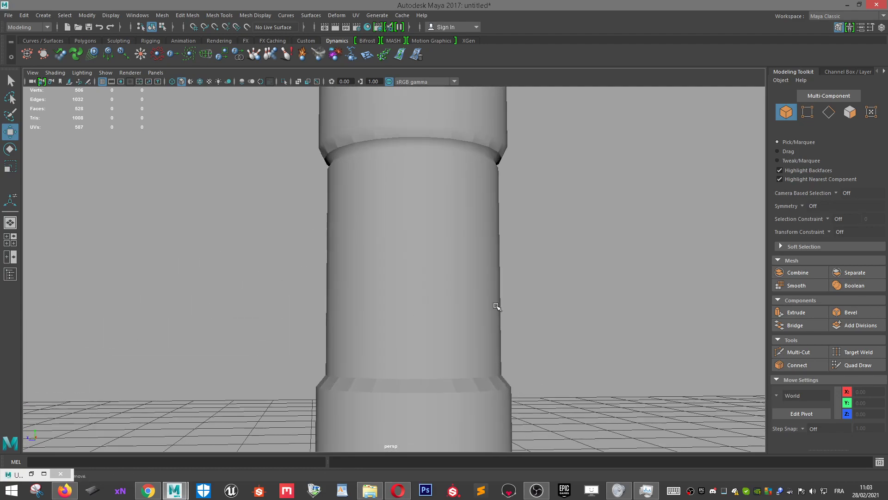
alt+drag(496, 305, 480, 340)
alt+right_drag(479, 340, 446, 398)
alt+middle_drag(446, 398, 471, 325)
alt+right_drag(472, 266, 462, 294)
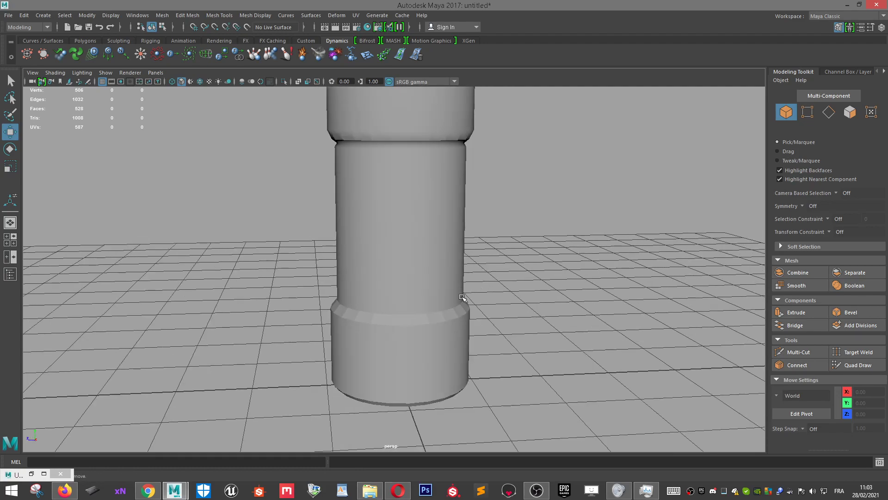
alt+middle_drag(462, 293, 450, 244)
scroll(451, 259, up, 4)
scroll(443, 252, down, 5)
alt+middle_drag(436, 329, 434, 345)
alt+drag(435, 345, 341, 233)
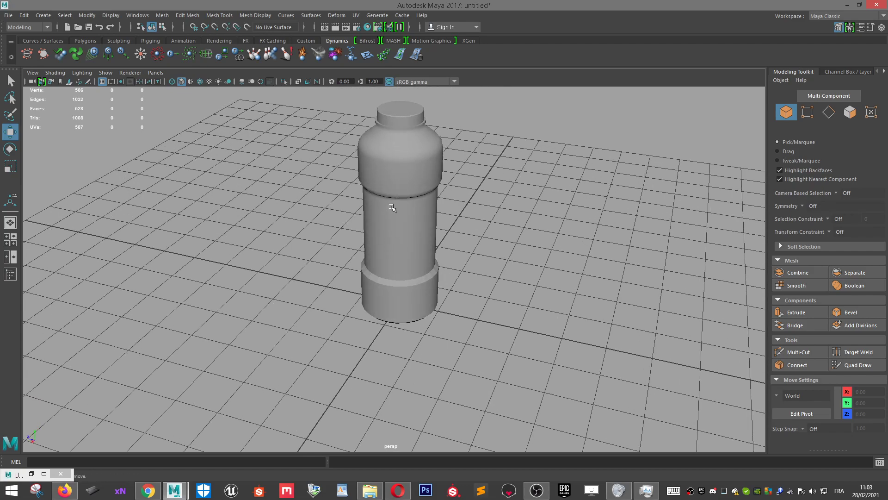
scroll(405, 257, up, 2)
scroll(407, 259, down, 1)
scroll(405, 260, up, 1)
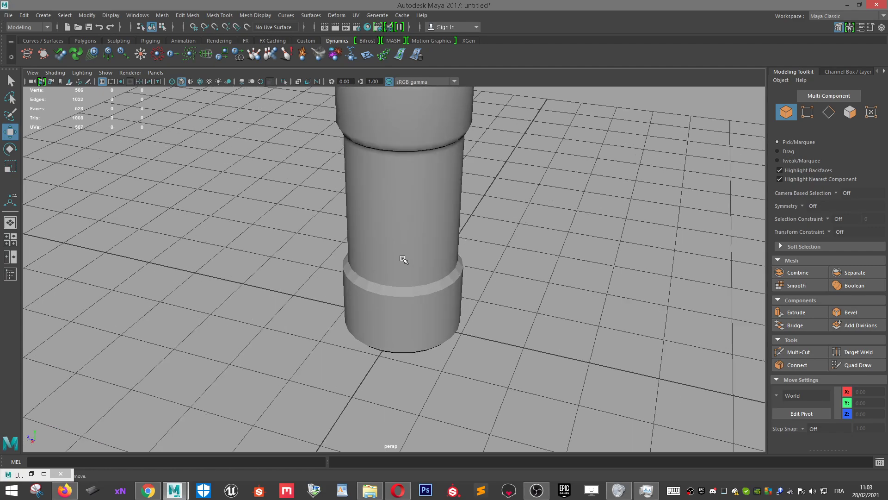
scroll(404, 263, down, 2)
scroll(406, 287, up, 3)
scroll(407, 293, down, 4)
scroll(414, 309, up, 4)
alt+drag(416, 313, 421, 337)
scroll(422, 338, up, 3)
click(422, 338)
right_drag(407, 228, 411, 208)
click(389, 307)
double_click(432, 305)
shift+right_click(432, 306)
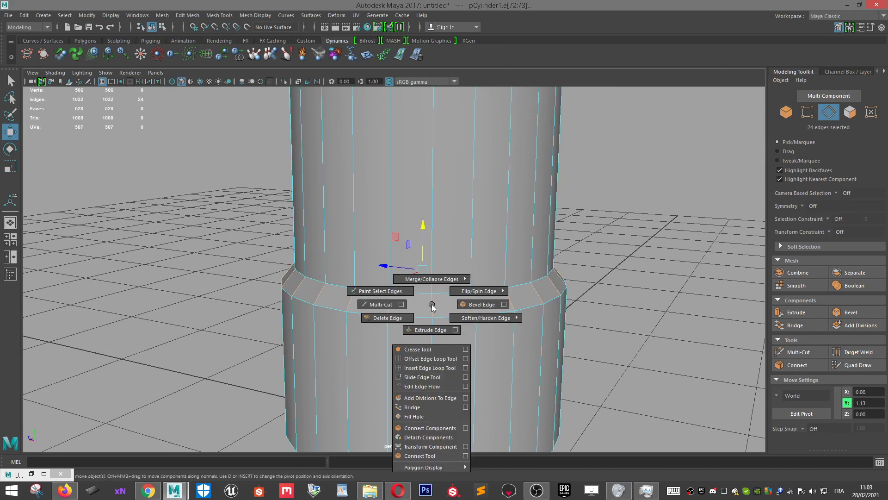
shift+right_drag(432, 306, 508, 307)
Select both edge loops bounding the sloped ledge above the base and bevel them with a Fraction of 0.2.
right_drag(490, 227, 492, 203)
click(482, 290)
double_click(483, 291)
shift+double_click(492, 313)
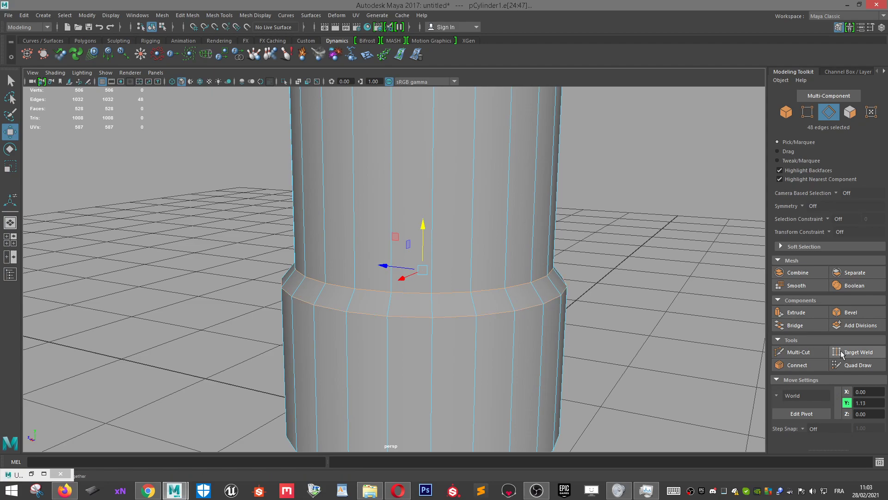
click(846, 312)
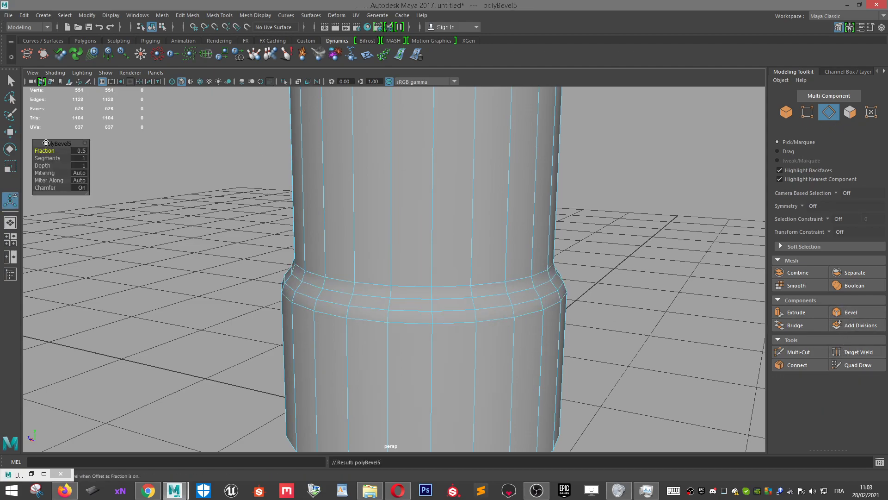
drag(55, 152, 46, 152)
alt+drag(307, 258, 364, 272)
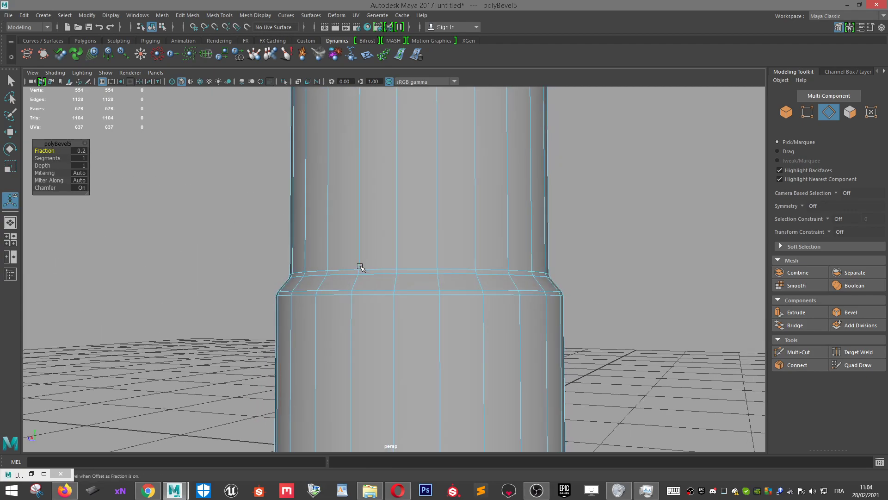
Select the lower edge loop of the ledge bevel and move it down to about Y 1.00.
scroll(442, 317, up, 3)
right_drag(444, 224, 437, 253)
scroll(405, 306, up, 2)
double_click(407, 305)
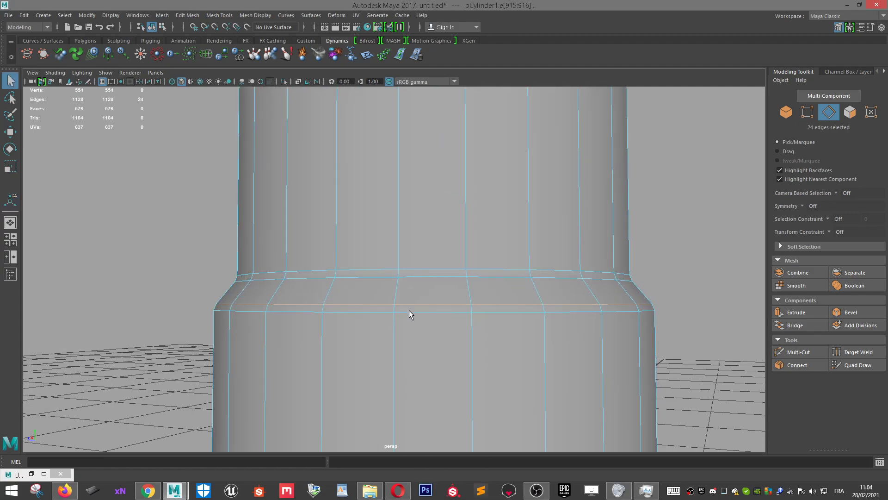
key(w)
drag(434, 265, 431, 284)
scroll(428, 264, down, 4)
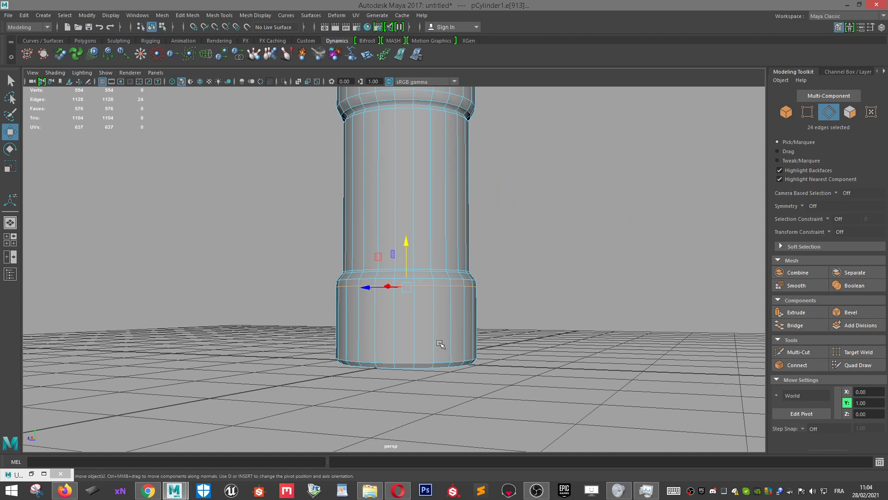
Raise the edge loop near the bottom of the base slightly and lower the row of vertices at the ledge.
double_click(429, 361)
drag(408, 322, 407, 314)
drag(253, 223, 539, 326)
right_drag(407, 217, 253, 210)
drag(254, 211, 555, 259)
drag(369, 250, 366, 286)
scroll(368, 262, down, 5)
right_drag(324, 236, 472, 212)
click(472, 212)
Try to bevel the edge loops along the groove beneath the bottle's upper section.
alt+drag(472, 213, 384, 259)
scroll(384, 259, up, 5)
scroll(393, 273, down, 2)
scroll(395, 278, up, 8)
scroll(386, 262, up, 3)
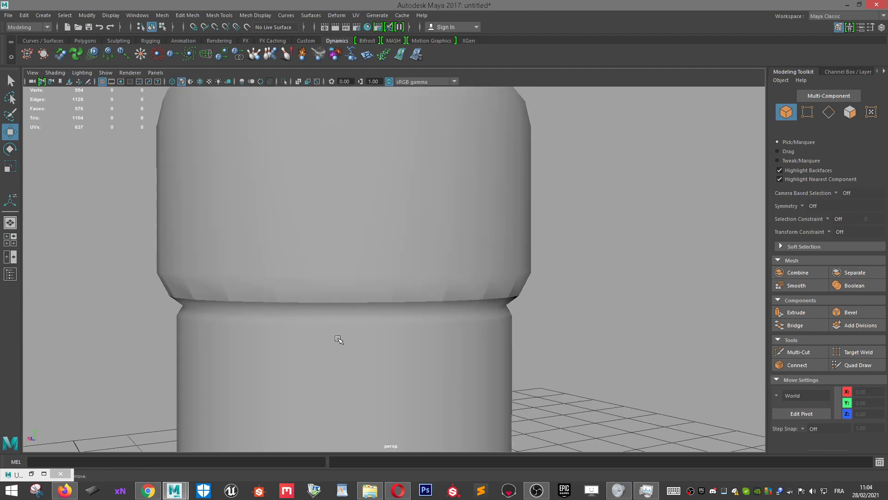
click(341, 304)
right_drag(341, 223, 339, 194)
click(346, 211)
shift+double_click(405, 225)
shift+right_drag(403, 230, 491, 227)
alt+drag(438, 243, 389, 256)
alt+right_drag(389, 255, 506, 313)
click(449, 281)
mouse_move(335, 270)
mouse_down()
mouse_move(338, 256)
mouse_move(337, 285)
mouse_up()
key(ctrl+z)
shift+right_drag(376, 269, 455, 277)
right_drag(410, 223, 481, 212)
scroll(651, 303, down, 3)
click(651, 302)
Select the vertices of the neck, lip and mouth and scale them inward to slim the neck.
scroll(497, 308, down, 3)
alt+drag(499, 307, 479, 346)
scroll(620, 331, down, 6)
scroll(410, 259, up, 4)
click(409, 258)
alt+drag(412, 253, 410, 240)
scroll(410, 240, up, 3)
right_drag(402, 216, 372, 214)
drag(307, 194, 484, 266)
mouse_move(414, 209)
mouse_down()
mouse_move(412, 198)
mouse_move(486, 242)
mouse_move(505, 204)
mouse_up()
key(r)
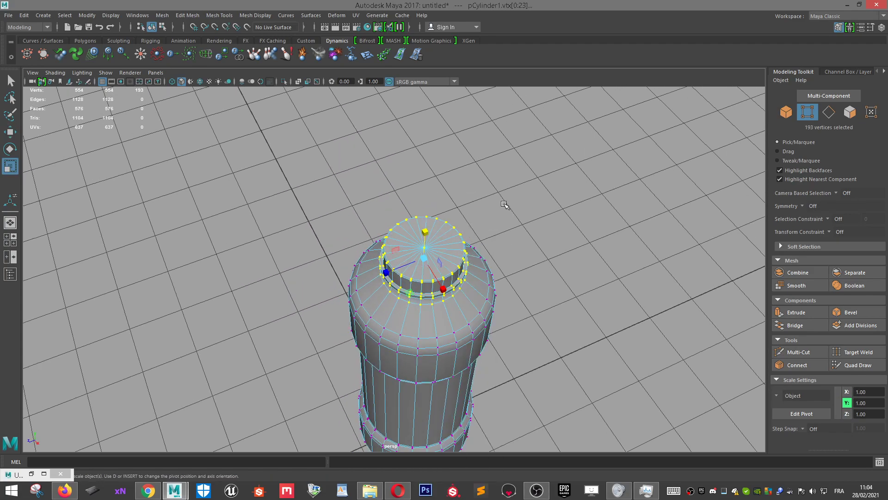
key(F8)
click(492, 302)
Examine the profile of the neck, shoulder and body up close.
alt+drag(492, 302, 467, 304)
scroll(467, 304, up, 3)
click(421, 243)
scroll(420, 243, up, 5)
alt+middle_drag(423, 241, 398, 331)
scroll(400, 333, up, 2)
alt+drag(402, 333, 423, 294)
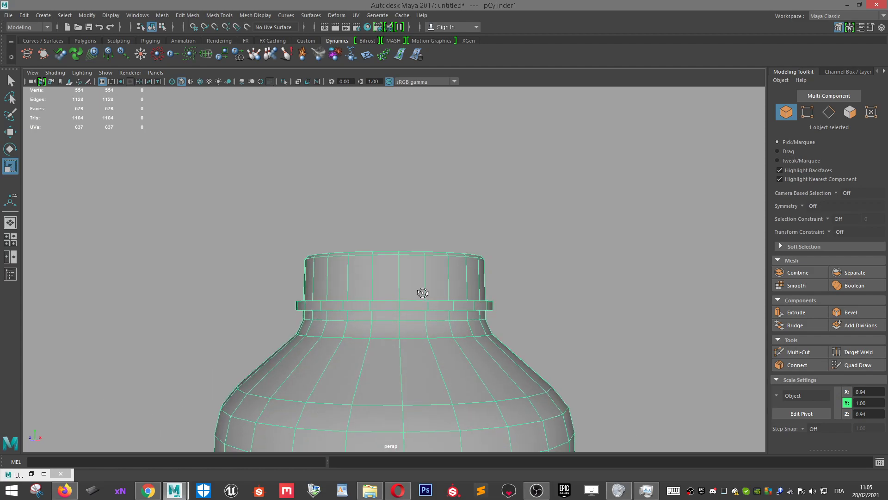
scroll(426, 300, down, 2)
scroll(426, 300, down, 5)
alt+middle_drag(421, 309, 418, 250)
alt+middle_drag(417, 356, 413, 269)
Select the full ring of faces between the groove and the ledge and extrude it.
scroll(421, 238, up, 4)
right_drag(416, 212, 414, 236)
click(403, 205)
shift+double_click(432, 218)
scroll(433, 220, down, 4)
alt+drag(477, 249, 449, 274)
click(796, 312)
Try scaling the extruded middle band strongly outward in X and Z, and undo the scaling.
key(r)
scroll(359, 264, up, 3)
drag(354, 260, 422, 293)
drag(374, 269, 421, 268)
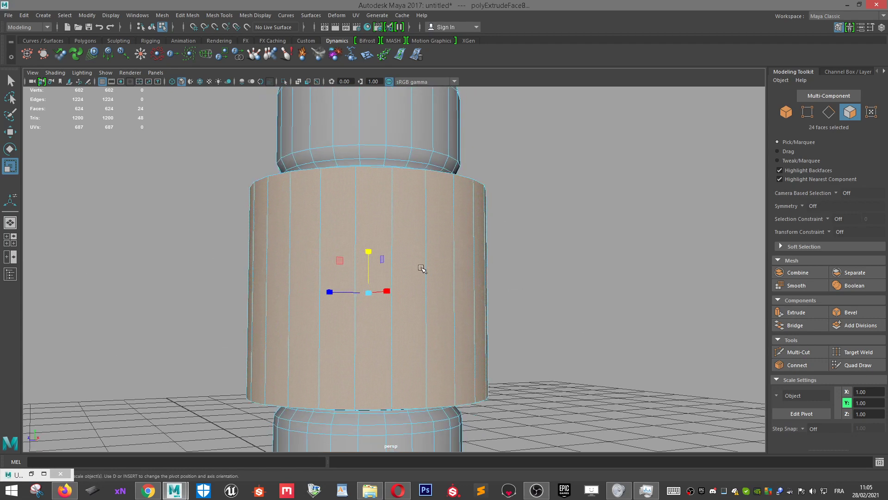
key(ctrl+z)
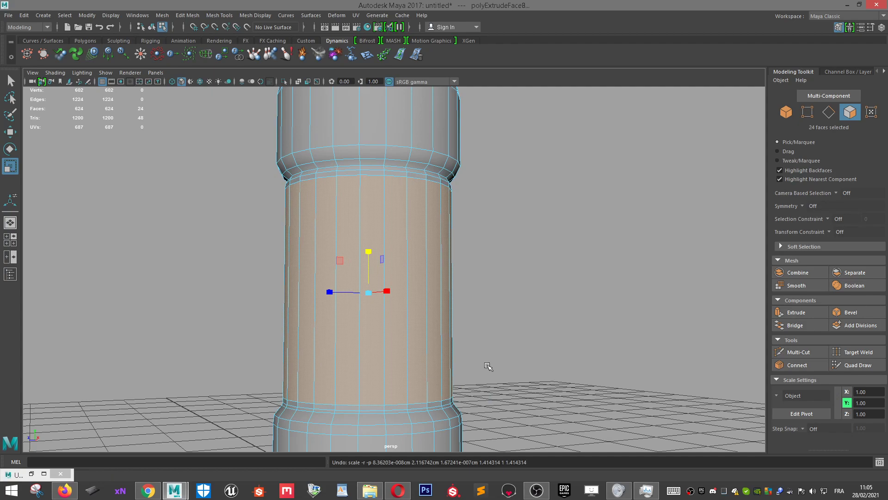
alt+drag(488, 365, 490, 377)
Extrude the middle band of faces again and scale it very slightly to set off the label area.
click(801, 312)
alt+drag(464, 282, 466, 303)
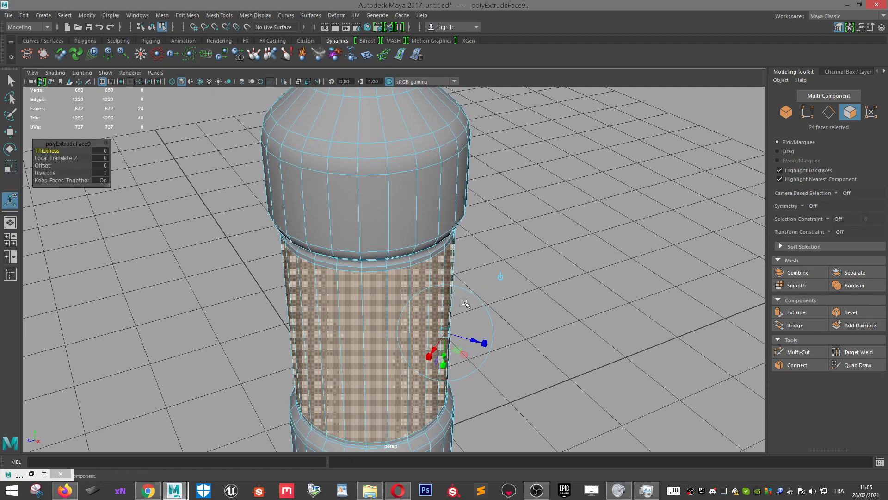
key(r)
scroll(361, 301, up, 5)
drag(360, 294, 363, 294)
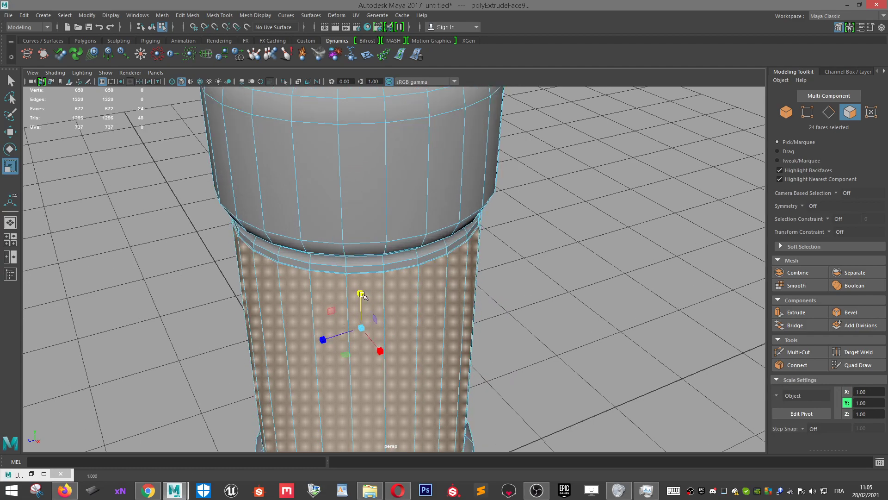
scroll(426, 328, up, 5)
alt+drag(455, 361, 413, 337)
click(319, 340)
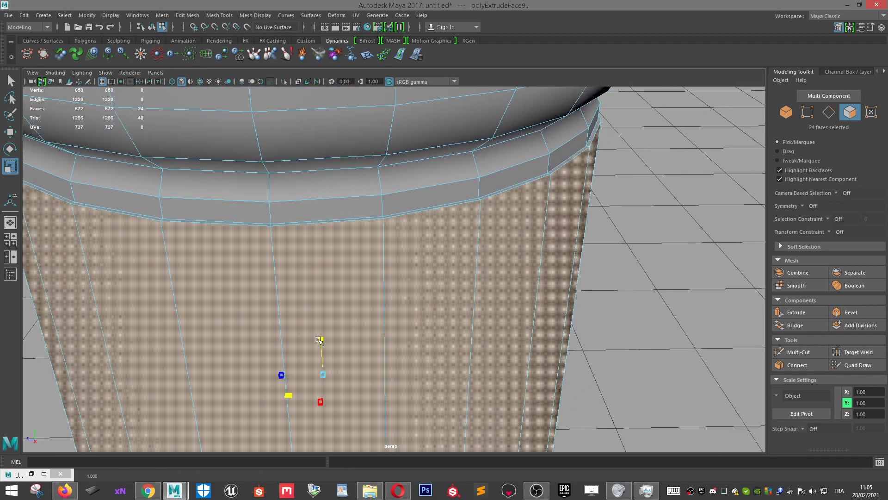
drag(318, 340, 314, 340)
Deselect the label band and examine the bottle from mouth to base.
scroll(349, 322, down, 10)
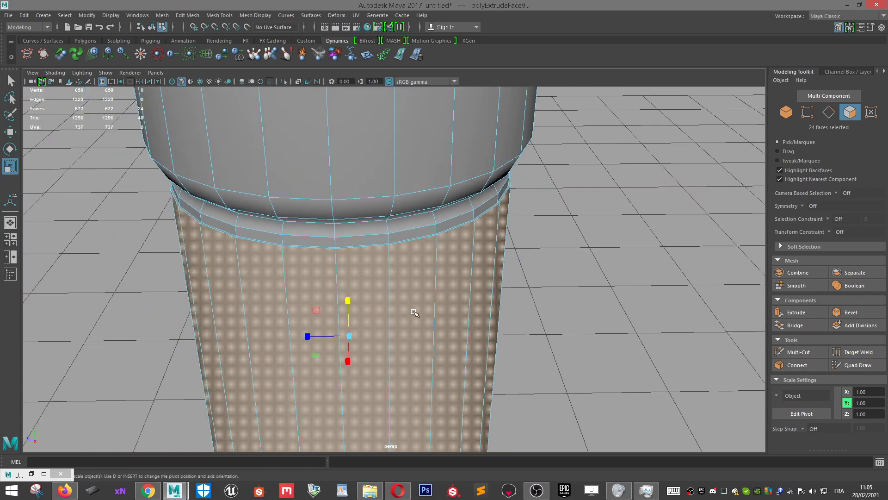
scroll(407, 273, down, 5)
scroll(421, 242, up, 5)
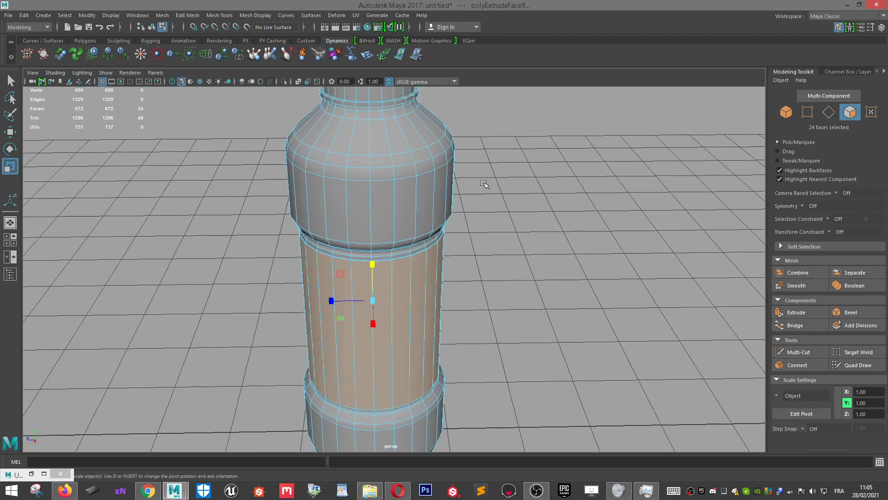
click(519, 210)
scroll(328, 268, down, 6)
scroll(402, 224, up, 2)
mouse_move(369, 257)
alt+mouse_down()
mouse_move(364, 220)
mouse_move(373, 251)
alt+mouse_up()
alt+middle_drag(386, 180, 390, 260)
scroll(390, 260, up, 2)
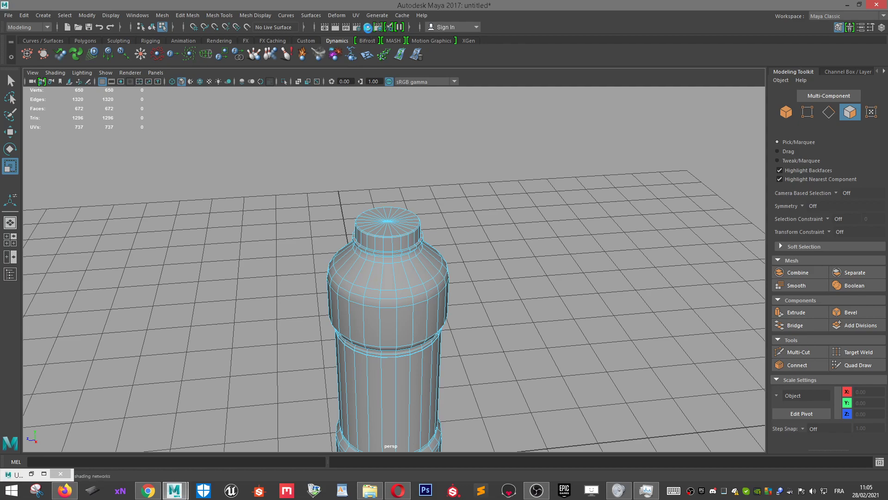
Create a new Lambert material in the Hypershade and set its color to a muted reddish brown.
click(368, 27)
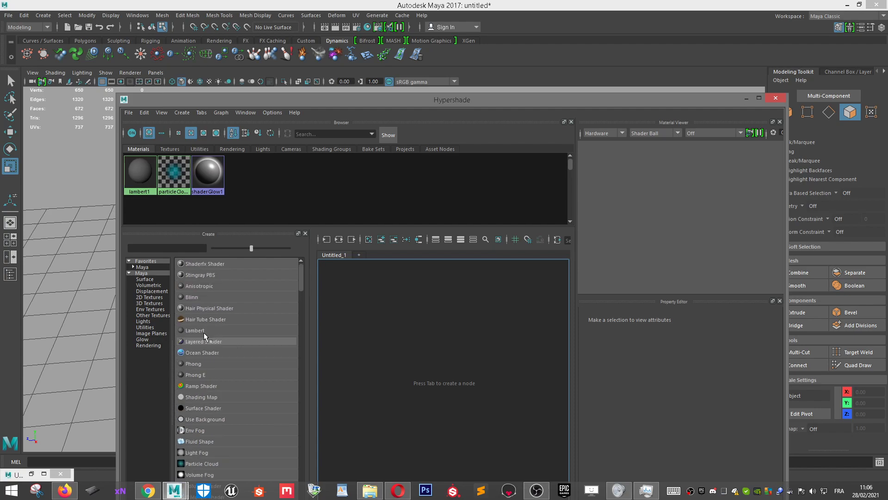
click(195, 330)
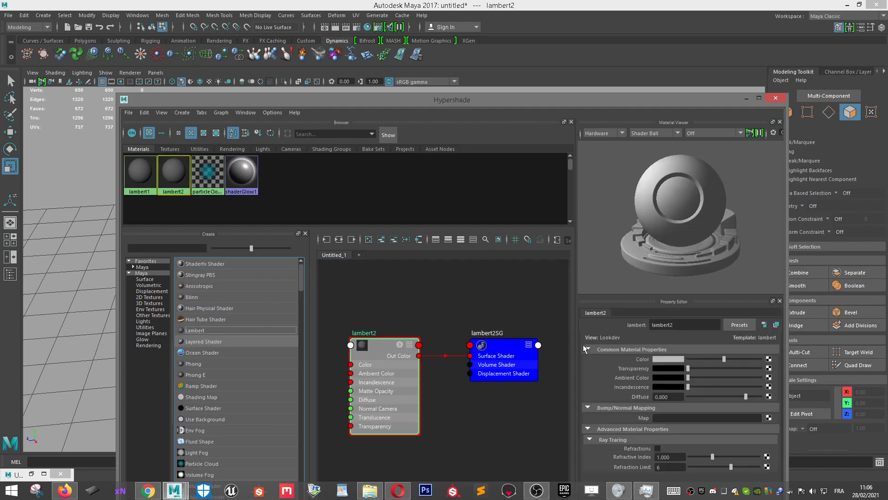
click(700, 360)
click(671, 360)
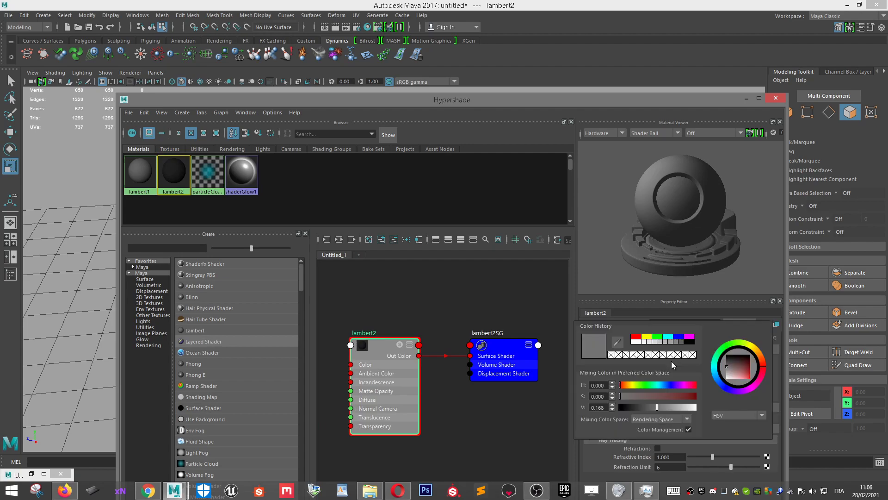
drag(730, 364, 737, 370)
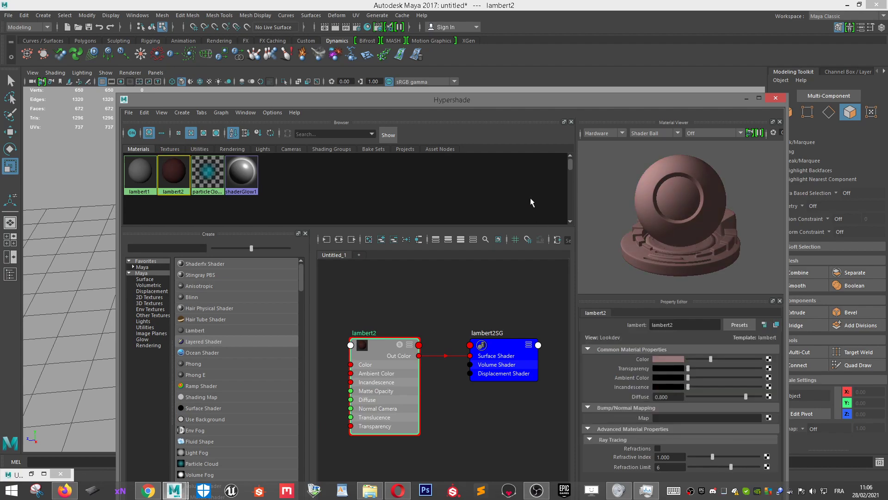
Rename the new material to marque and close the Hypershade.
text(E)
key(BackSpace)
text(marque)
key(Return)
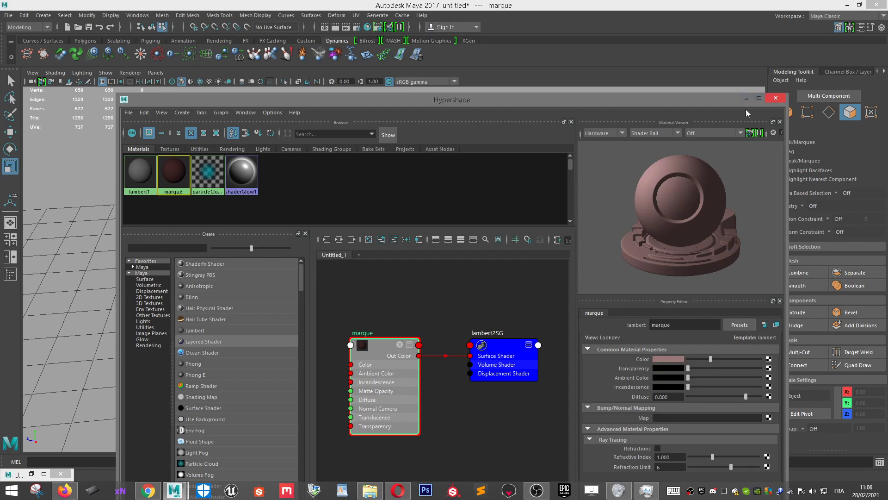
click(775, 98)
Select the label band's ring of faces together with the thin ring of faces along its upper edge.
scroll(430, 220, up, 5)
right_drag(445, 223, 457, 252)
scroll(439, 277, up, 5)
alt+middle_drag(437, 305, 397, 248)
scroll(396, 248, up, 5)
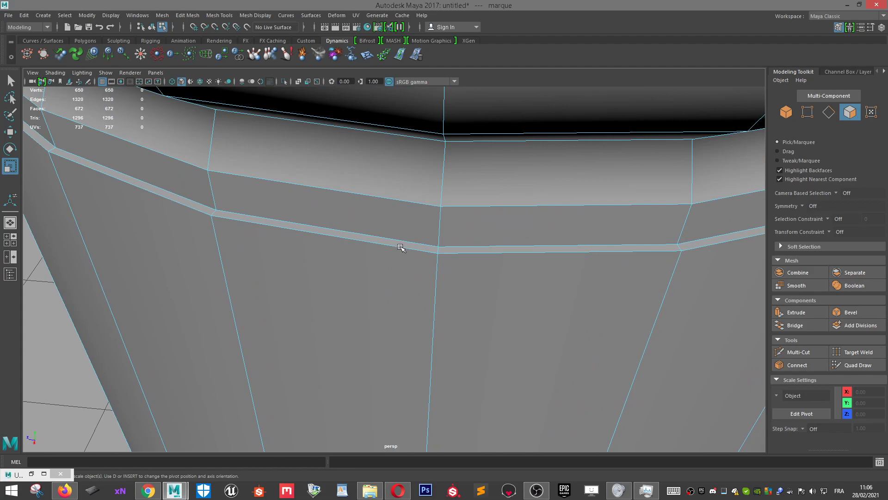
click(427, 246)
double_click(471, 249)
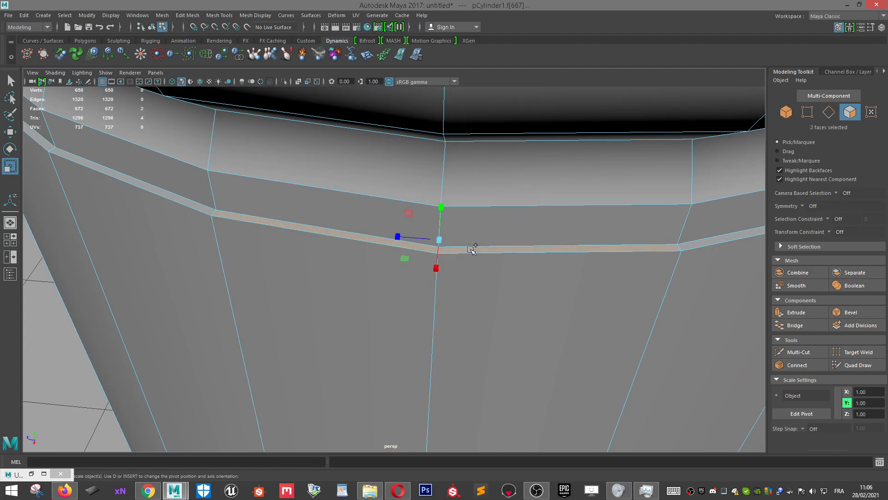
shift+click(384, 279)
shift+double_click(546, 307)
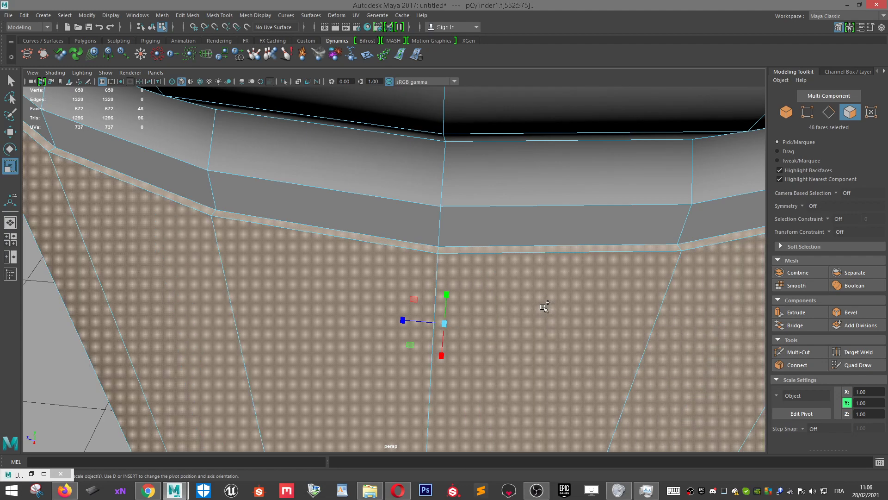
Try to add the thin ring of faces along the label band's lower edge to the selection.
scroll(546, 308, down, 5)
alt+drag(535, 398, 531, 302)
scroll(531, 302, down, 2)
scroll(531, 302, up, 5)
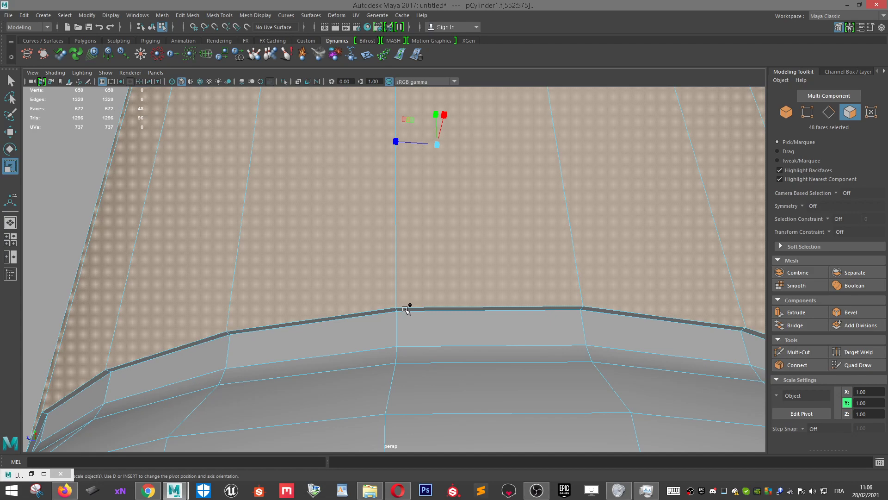
shift+click(406, 309)
alt+drag(561, 318, 537, 316)
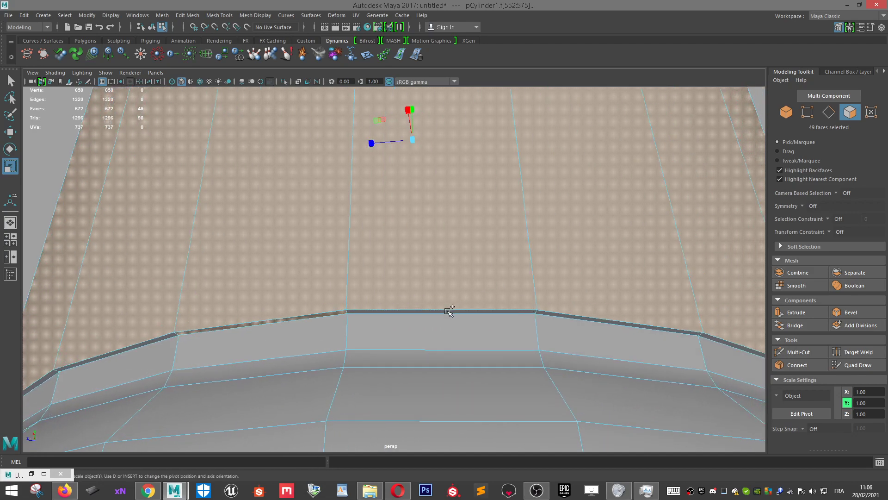
shift+double_click(447, 311)
scroll(462, 310, down, 3)
scroll(468, 316, up, 5)
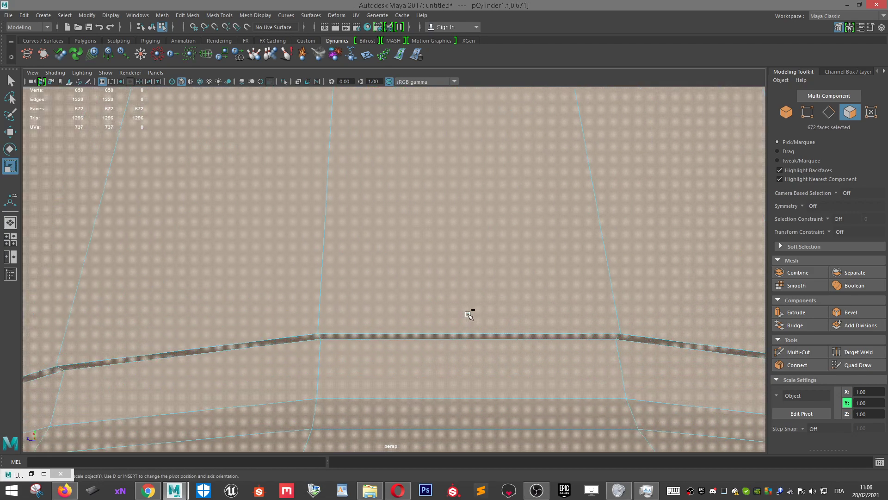
key(ctrl+z)
Add the thin ring of faces under the label band's lower edge to the face selection.
scroll(467, 317, down, 3)
scroll(462, 305, down, 2)
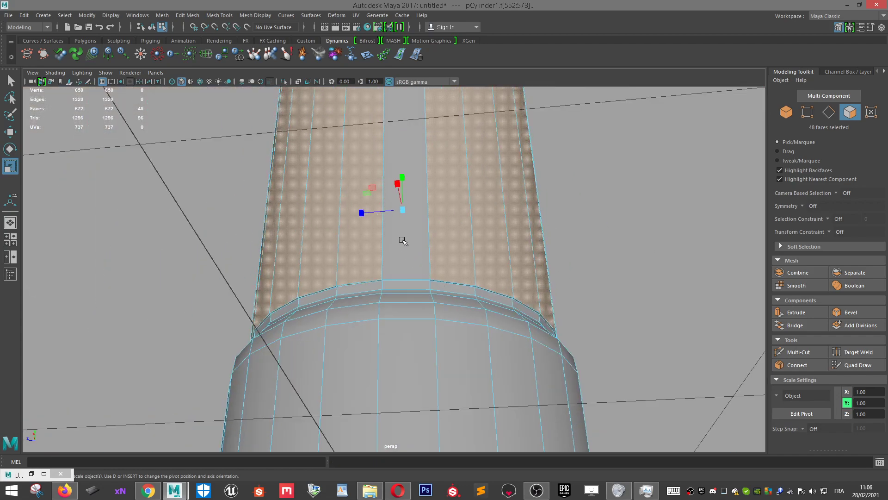
shift+click(419, 258)
scroll(422, 300, up, 5)
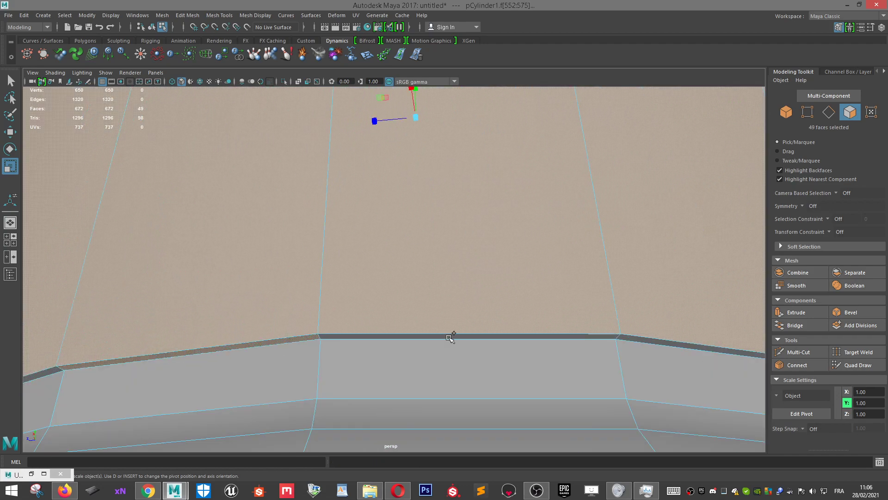
shift+click(450, 336)
alt+drag(520, 338, 502, 333)
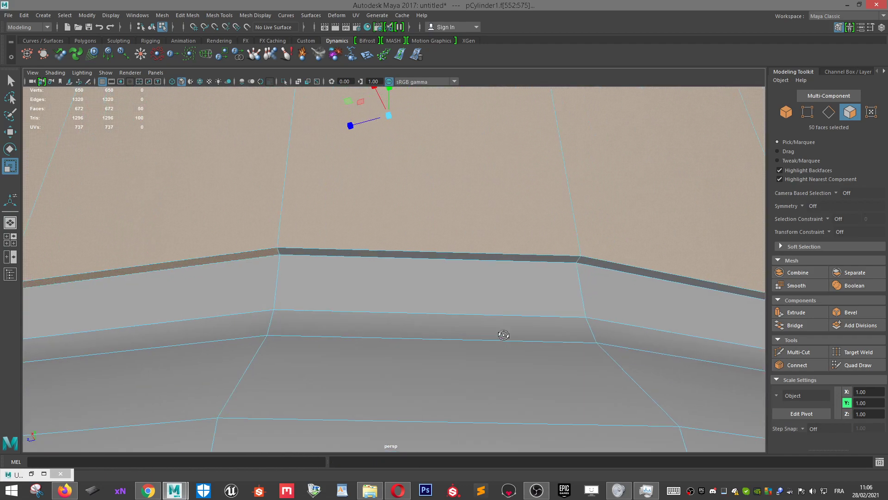
shift+double_click(390, 252)
Assign the existing marque material to the selected label faces, return to object mode and deselect the bottle.
scroll(396, 273, down, 4)
alt+drag(398, 288, 397, 311)
alt+middle_drag(397, 311, 370, 256)
right_drag(382, 224, 383, 231)
right_drag(383, 268, 443, 480)
scroll(371, 273, down, 4)
right_drag(369, 273, 420, 202)
click(532, 265)
Examine the bottle with its marque-colored label band from several angles.
scroll(532, 267, up, 4)
alt+drag(526, 288, 410, 336)
scroll(473, 254, down, 5)
scroll(466, 235, up, 4)
alt+middle_drag(466, 234, 436, 319)
alt+drag(437, 319, 473, 298)
scroll(449, 217, down, 4)
scroll(450, 218, down, 2)
scroll(398, 186, up, 4)
click(398, 187)
scroll(440, 202, up, 4)
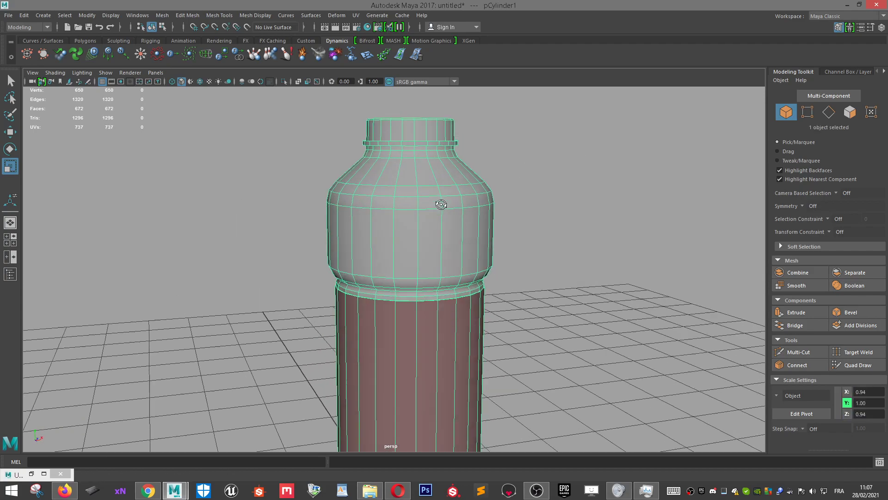
alt+drag(441, 202, 443, 211)
scroll(440, 185, up, 3)
alt+drag(438, 181, 386, 240)
right_drag(403, 201, 380, 185)
drag(303, 139, 555, 197)
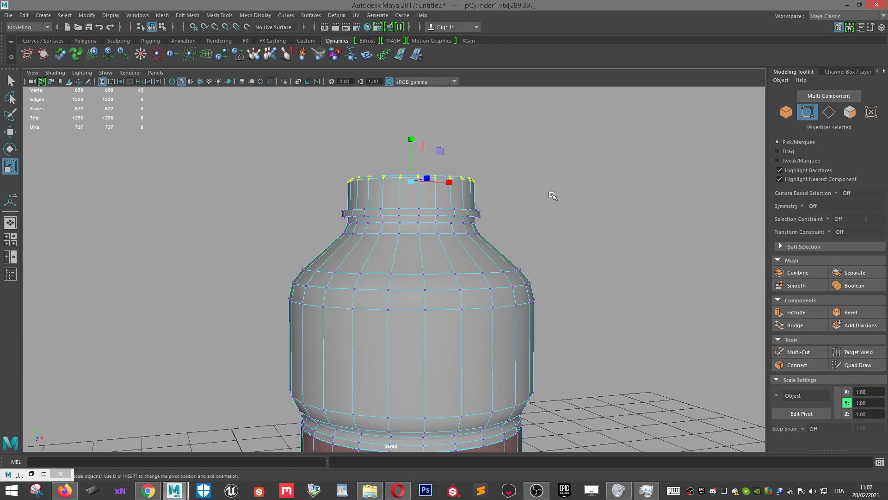
key(w)
scroll(456, 194, down, 3)
alt+drag(478, 225, 471, 252)
alt+middle_drag(471, 252, 469, 174)
right_drag(420, 234, 466, 209)
Select the ring of short vertical edges on the collar just below the label band.
scroll(470, 227, down, 4)
alt+middle_drag(480, 289, 502, 206)
scroll(504, 213, up, 3)
alt+drag(517, 321, 509, 304)
click(553, 347)
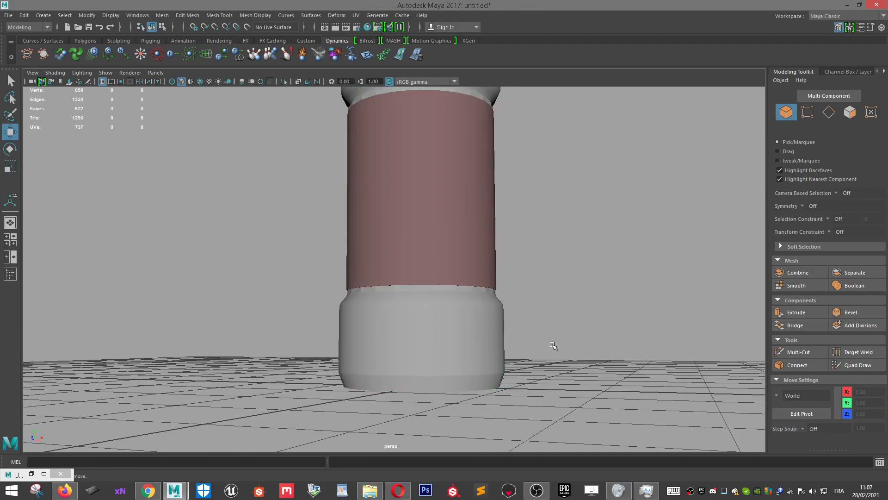
alt+drag(552, 347, 527, 371)
scroll(527, 372, up, 4)
alt+drag(529, 402, 515, 333)
scroll(515, 334, up, 3)
click(434, 279)
right_drag(435, 245, 432, 197)
click(441, 238)
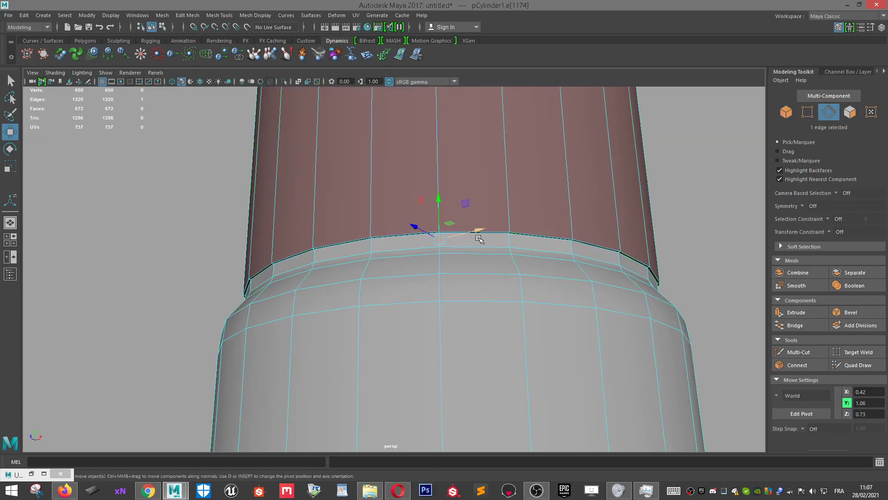
double_click(510, 238)
Soften the edge loop on the collar just below the label band and deselect the bottle.
scroll(528, 342, down, 5)
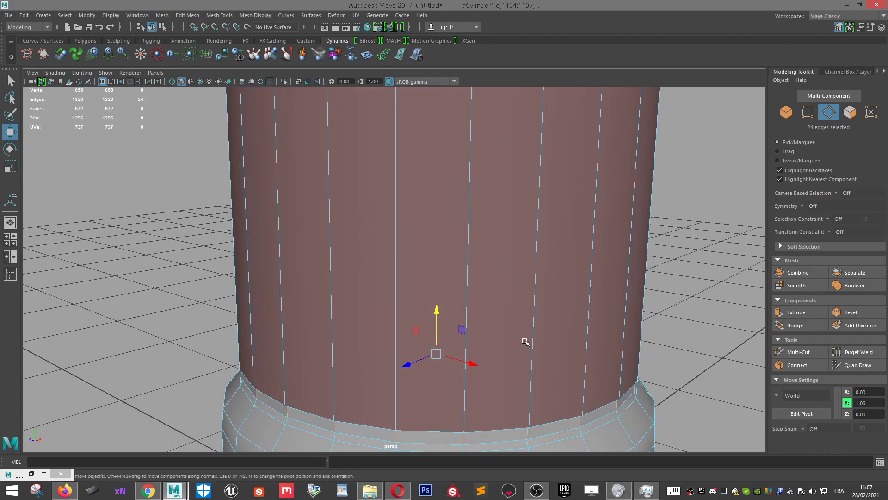
scroll(410, 308, up, 4)
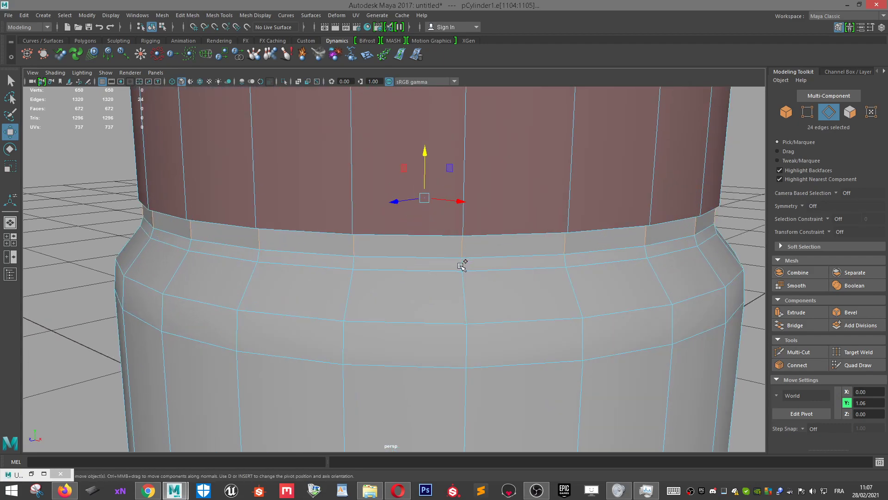
shift+click(462, 263)
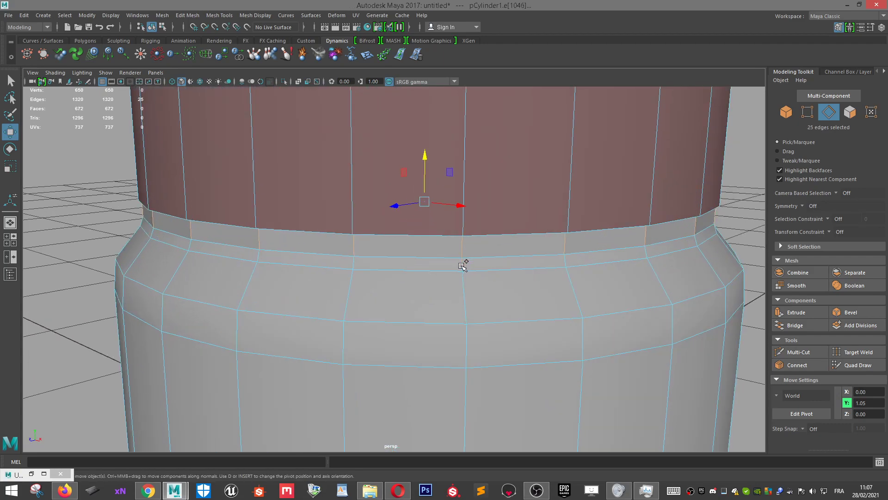
shift+double_click(353, 264)
shift+right_drag(353, 264, 529, 262)
key(r)
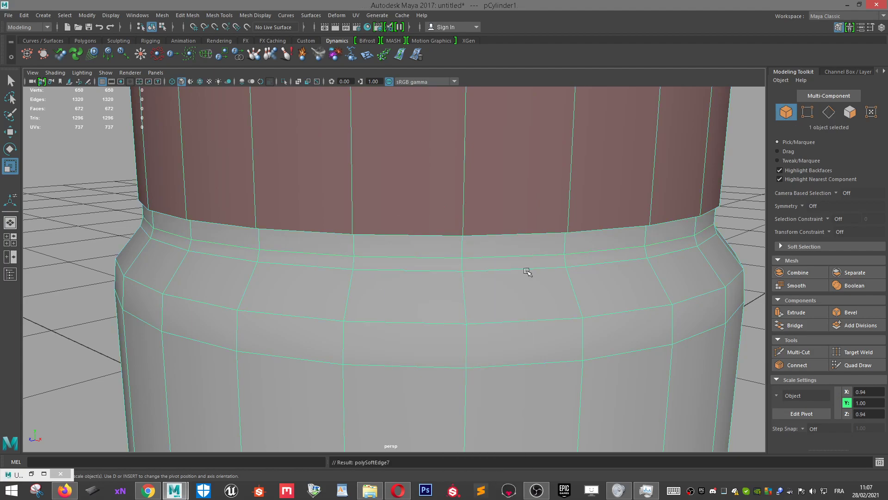
scroll(602, 283, down, 5)
click(636, 320)
Select the edge loops around the bottle's lower rim, soften them and return to object mode.
alt+drag(636, 321, 583, 291)
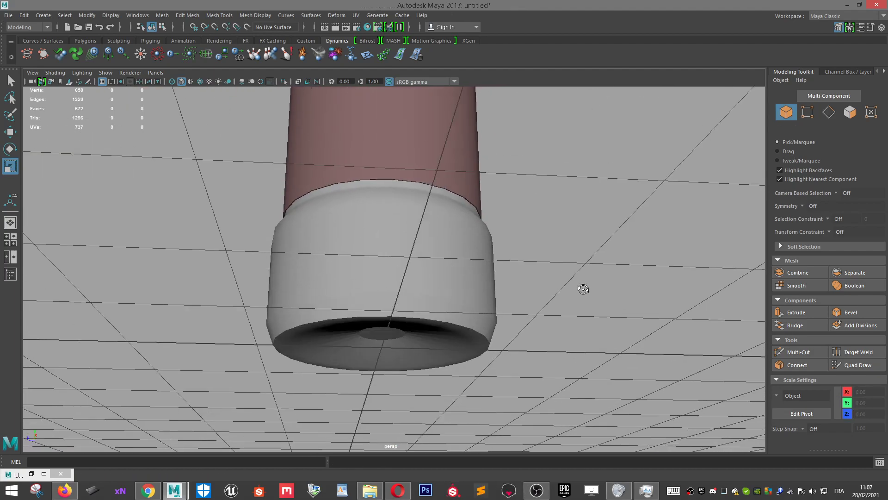
scroll(542, 303, up, 5)
click(499, 319)
right_drag(498, 319, 456, 319)
double_click(421, 354)
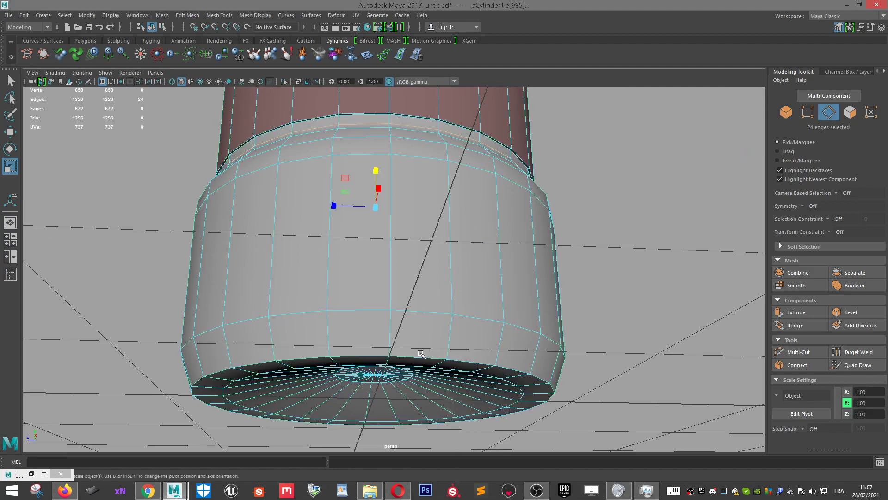
double_click(411, 313)
shift+double_click(463, 359)
shift+right_drag(462, 360, 540, 331)
right_drag(495, 295, 541, 245)
key(F8)
Select the edges across the underside of the base, soften them and deselect the bottle.
alt+drag(562, 214, 481, 307)
right_drag(480, 224, 480, 206)
drag(589, 406, 423, 327)
shift+right_drag(423, 327, 537, 308)
right_drag(512, 279, 574, 242)
click(574, 243)
alt+drag(574, 244, 502, 304)
Soften the small circular edge loop around the center of the base and deselect the bottle.
click(508, 274)
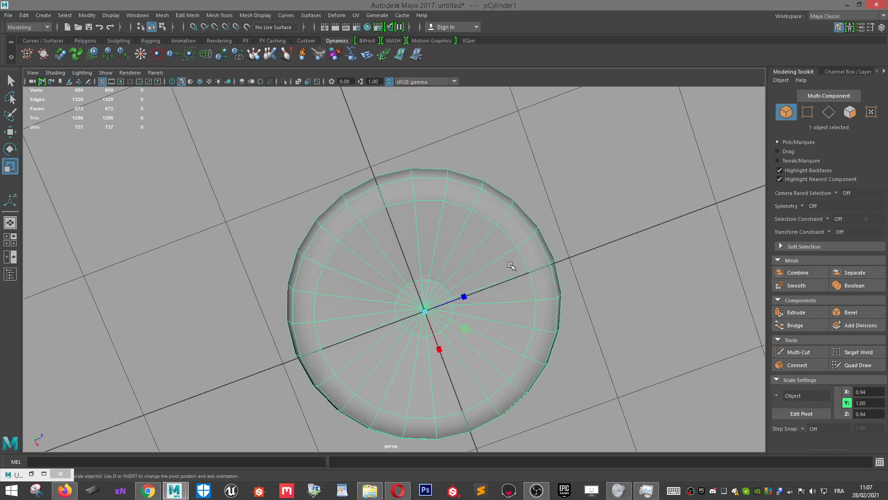
scroll(510, 273, up, 2)
mouse_move(500, 224)
right_down()
mouse_move(498, 244)
mouse_move(496, 206)
right_up()
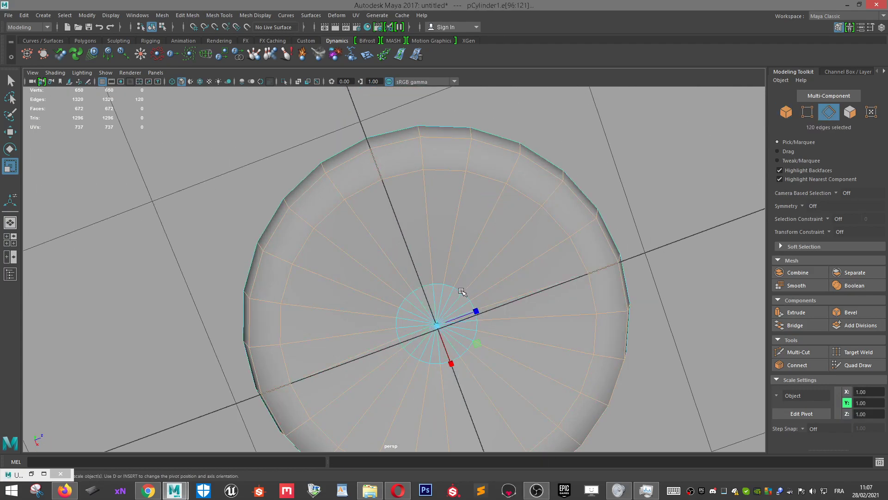
double_click(459, 291)
shift+right_drag(459, 293, 531, 286)
right_drag(508, 251, 571, 198)
scroll(568, 198, down, 4)
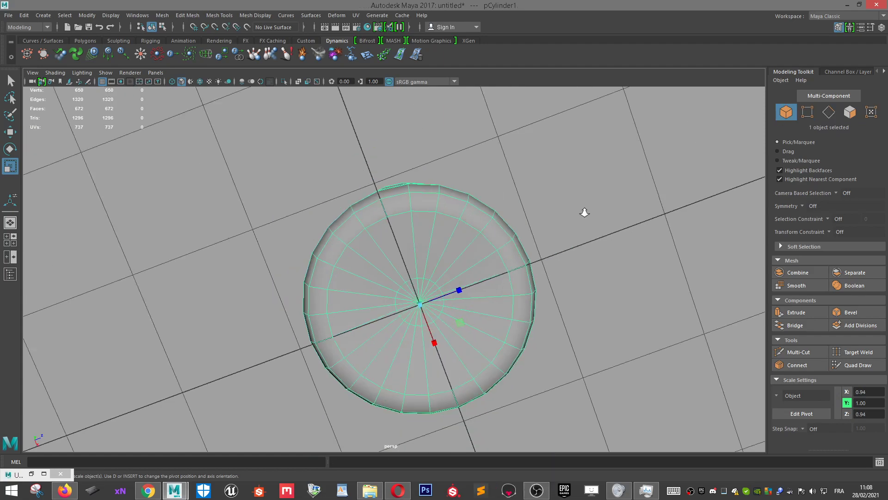
click(544, 219)
alt+drag(544, 220, 529, 327)
alt+middle_drag(523, 277, 506, 394)
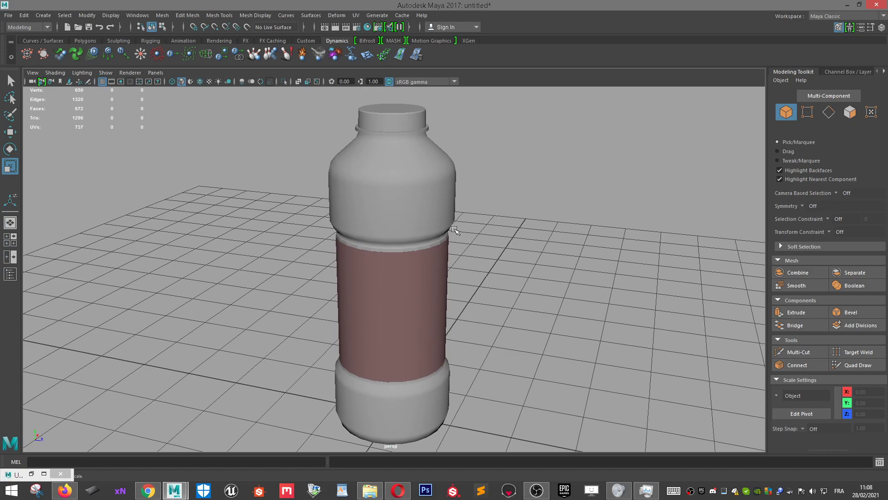
Select the bottle and examine the wireframe of its mouth from above.
alt+drag(424, 197, 425, 206)
click(426, 208)
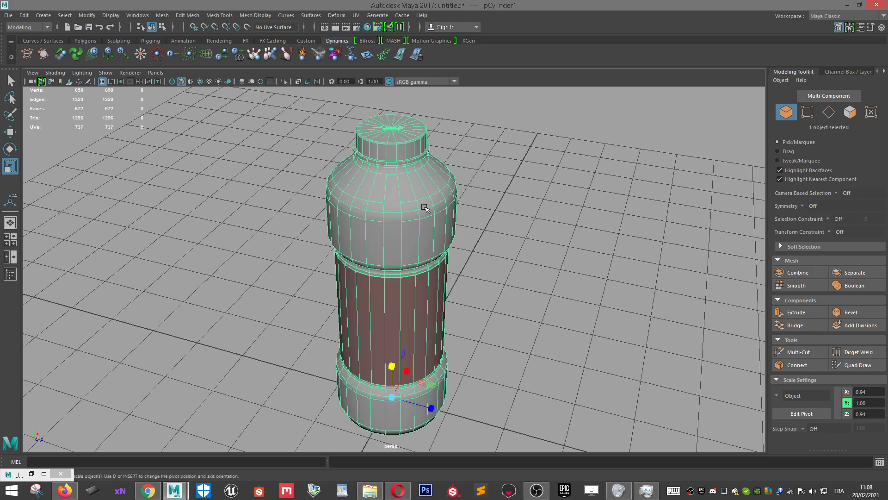
scroll(425, 208, up, 2)
scroll(442, 202, down, 1)
scroll(443, 204, down, 2)
alt+drag(450, 224, 392, 170)
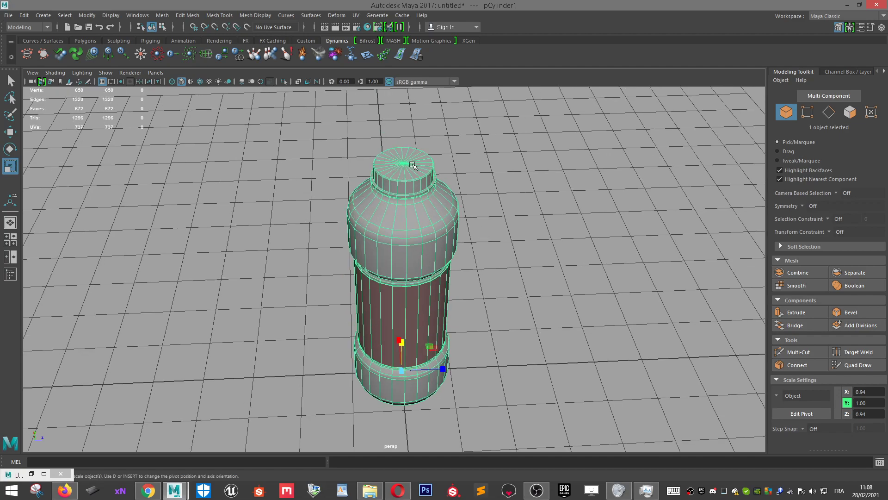
scroll(413, 164, up, 1)
alt+middle_drag(418, 157, 437, 304)
scroll(437, 305, up, 5)
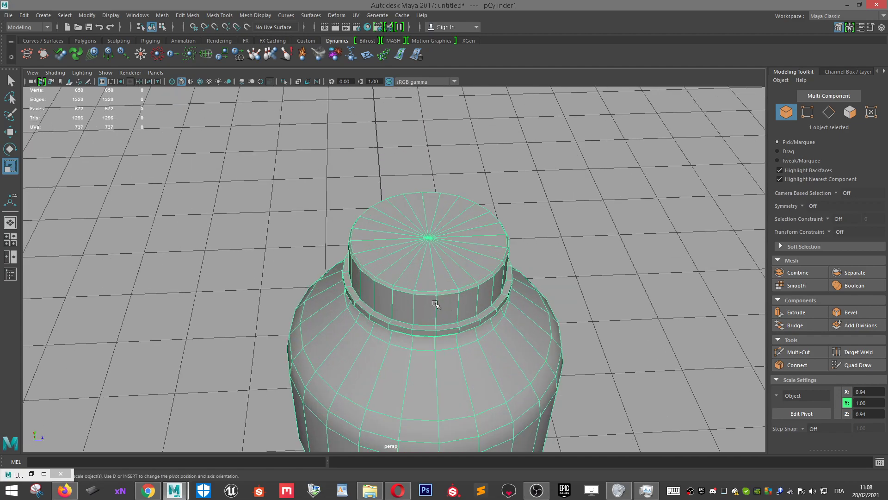
alt+middle_drag(461, 239, 436, 287)
scroll(437, 287, up, 3)
scroll(433, 284, down, 3)
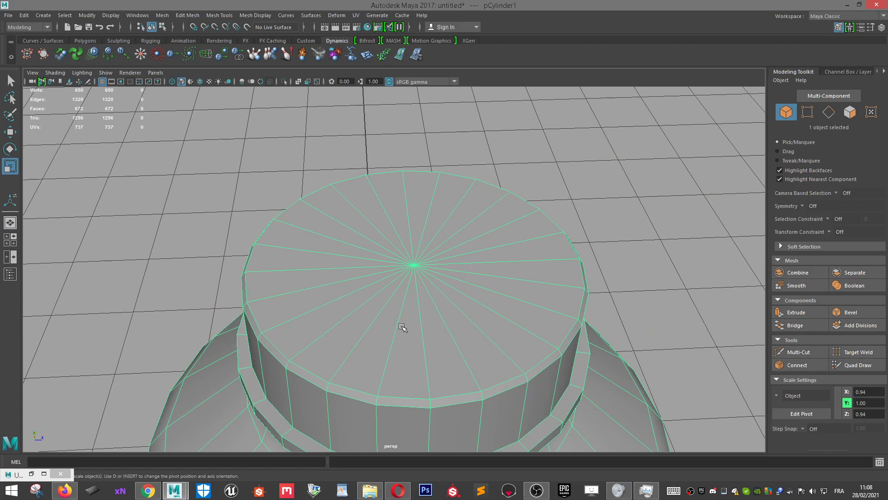
scroll(402, 328, up, 2)
scroll(432, 260, down, 8)
Examine the base wireframe from below and the mouth again, then check the whole deselected bottle.
alt+drag(471, 370, 465, 303)
scroll(389, 311, up, 2)
scroll(420, 340, up, 5)
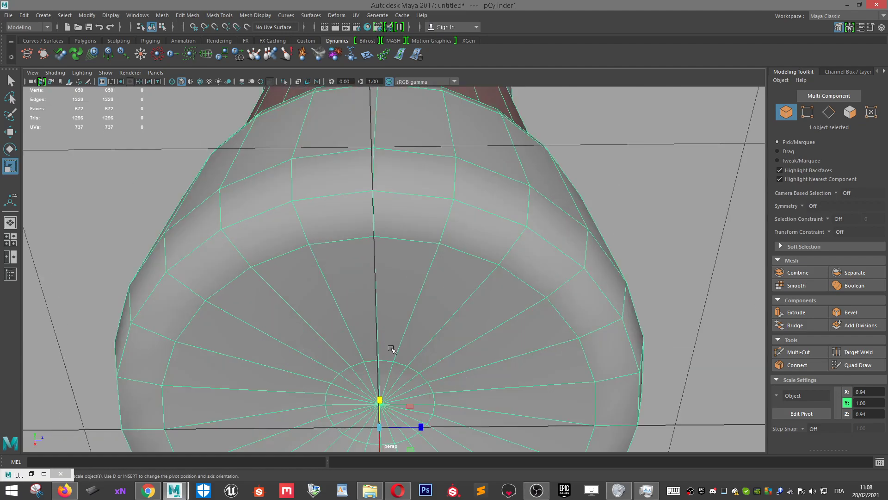
scroll(392, 348, down, 8)
alt+drag(435, 152, 439, 277)
scroll(439, 280, up, 4)
scroll(439, 280, up, 4)
alt+drag(459, 233, 356, 217)
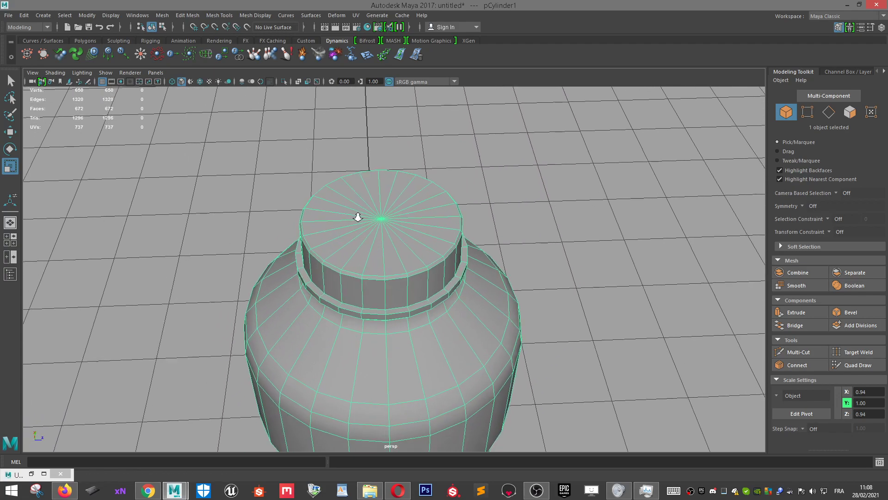
scroll(385, 247, up, 3)
scroll(363, 211, down, 8)
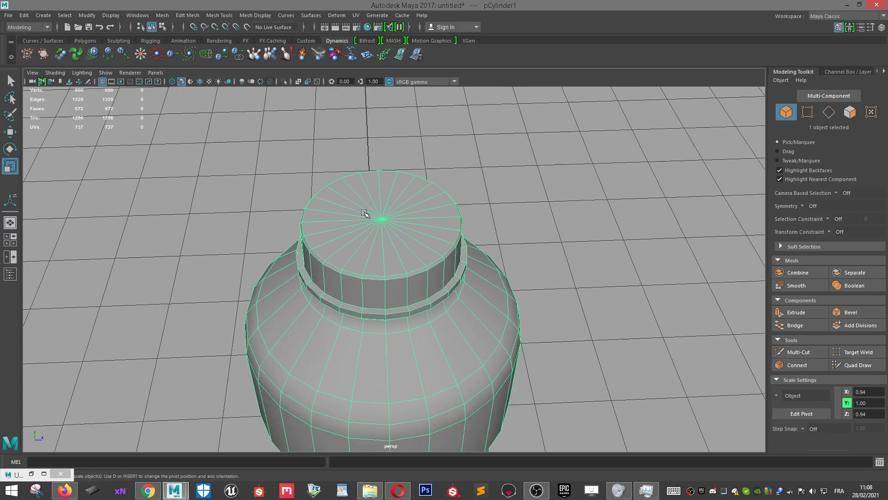
alt+drag(418, 265, 420, 232)
alt+middle_drag(408, 253, 415, 209)
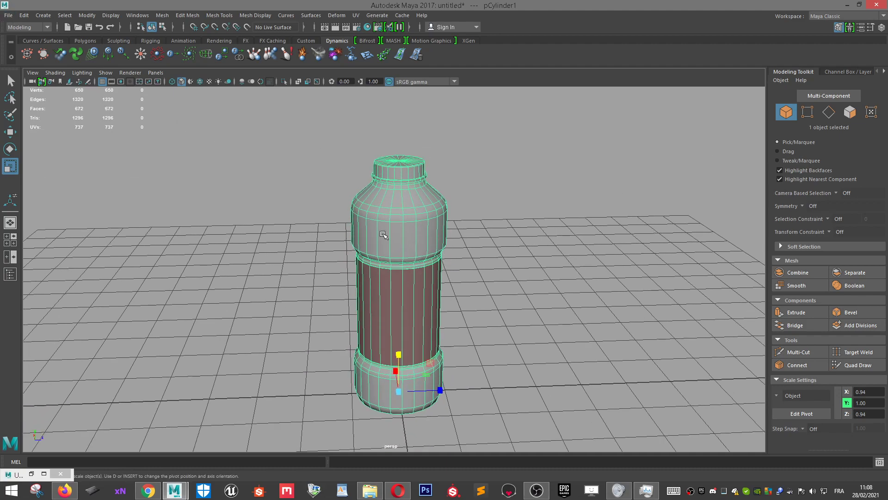
scroll(507, 266, up, 5)
click(530, 274)
scroll(530, 274, down, 5)
alt+drag(527, 269, 468, 292)
scroll(386, 315, up, 5)
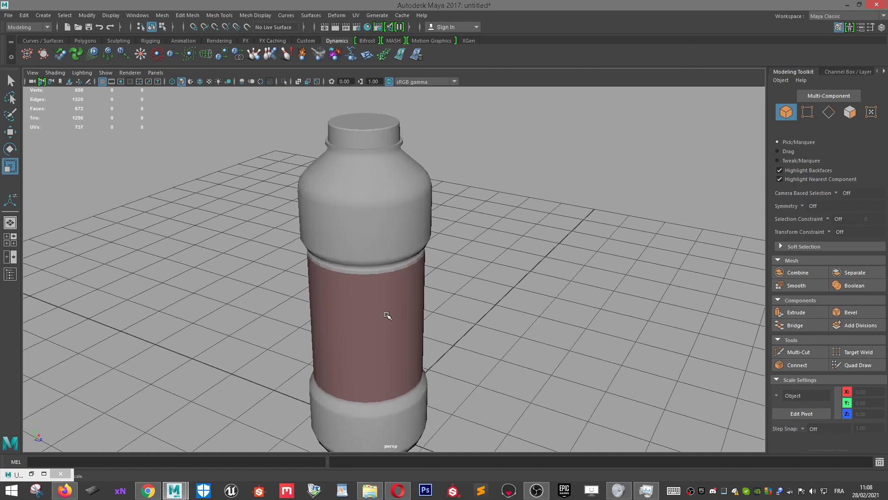
Select the edge loops around the collar just above the label band, soften them and deselect the bottle.
scroll(388, 314, up, 4)
click(392, 318)
right_drag(394, 224, 394, 187)
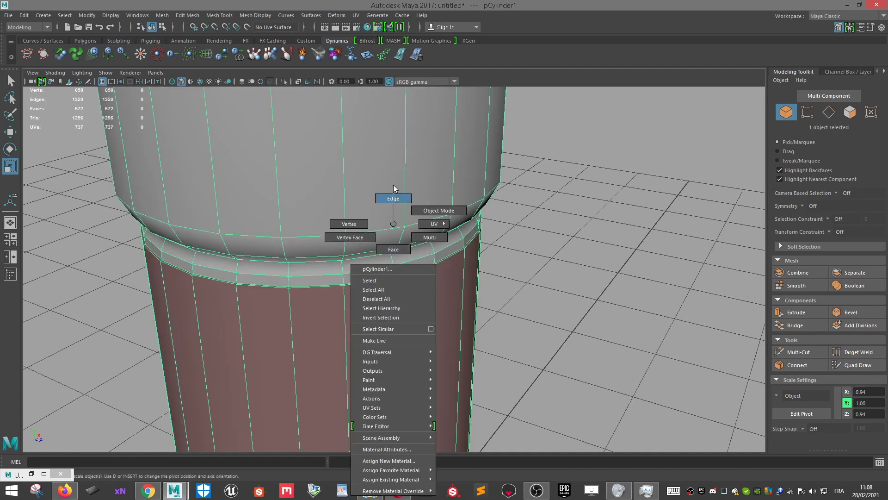
double_click(383, 268)
click(395, 272)
scroll(394, 272, up, 2)
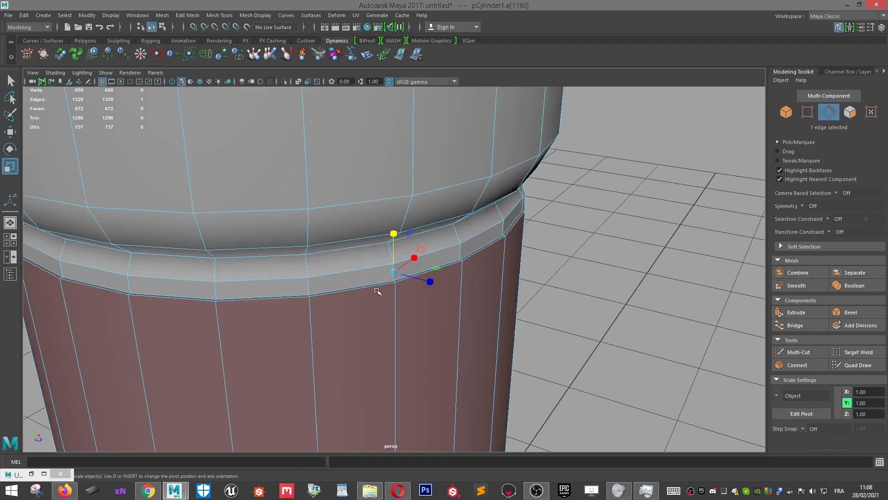
double_click(310, 274)
shift+double_click(317, 275)
shift+click(372, 264)
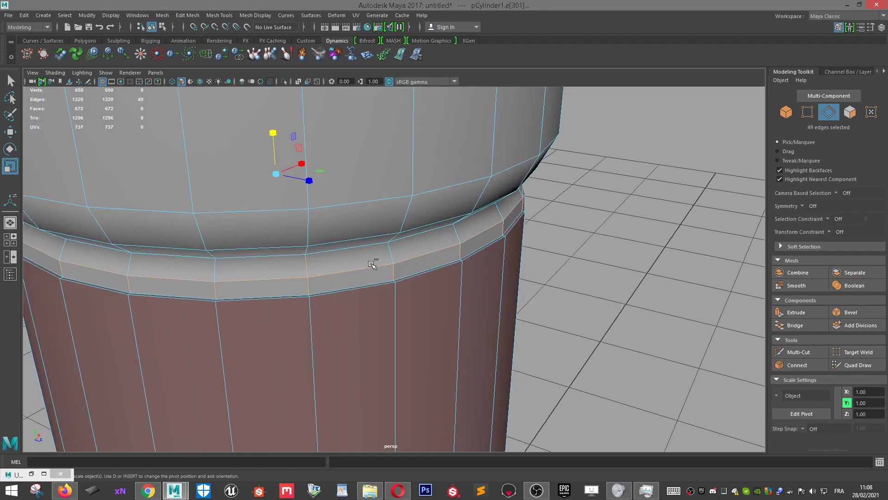
shift+double_click(394, 256)
shift+right_drag(395, 254, 513, 208)
click(580, 231)
Save the scene as Bouteille_plastique in Maya Binary format in the Desktop folder.
alt+right_drag(562, 245, 488, 280)
alt+drag(488, 280, 416, 282)
alt+middle_drag(398, 240, 413, 256)
scroll(439, 289, up, 2)
scroll(434, 279, down, 2)
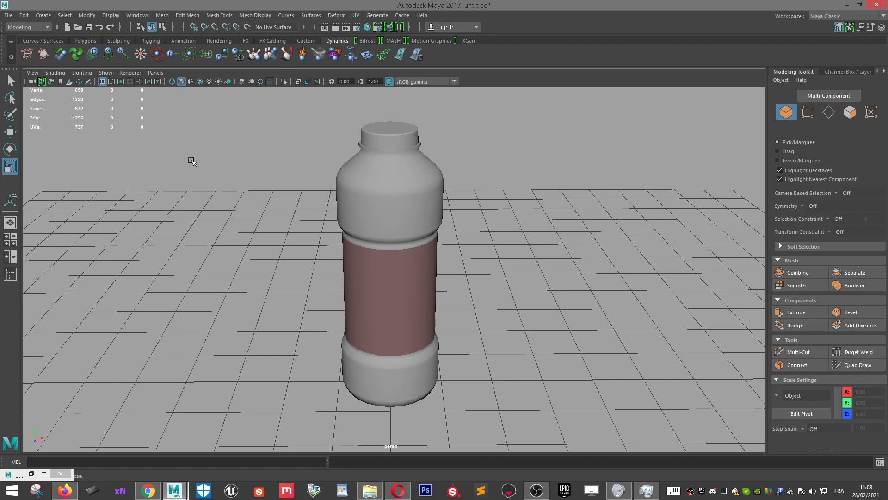
click(10, 17)
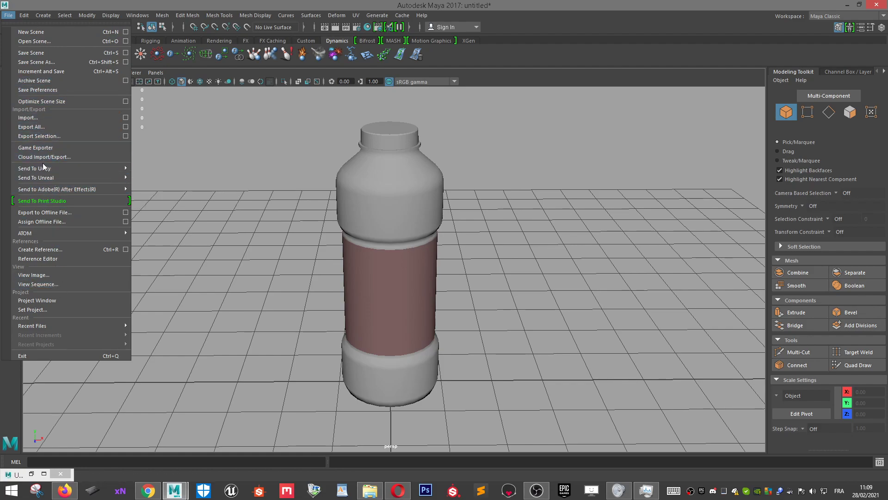
click(54, 63)
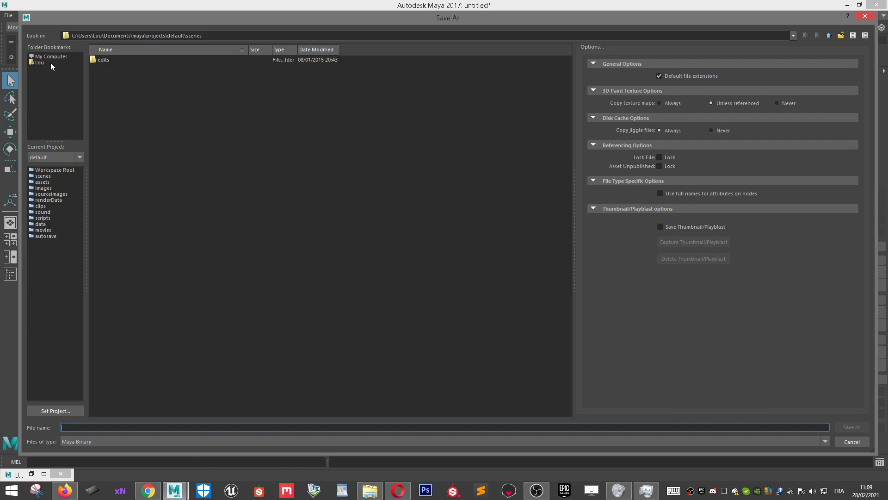
click(51, 62)
click(116, 163)
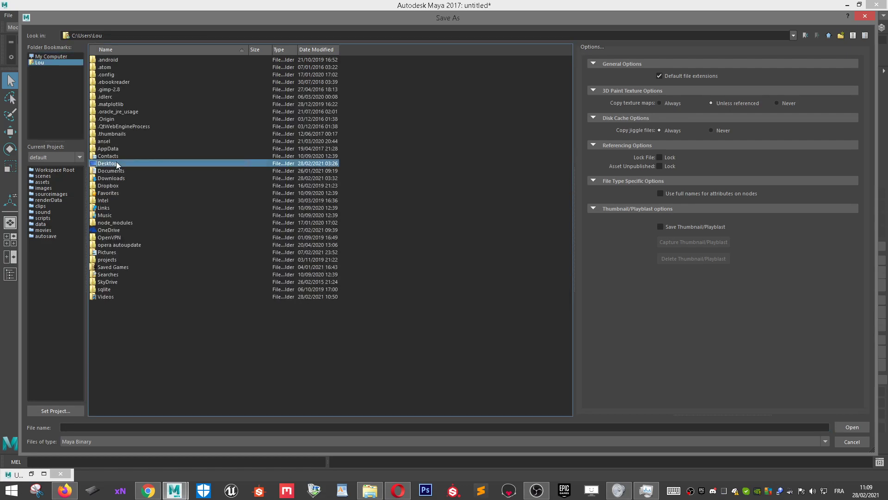
double_click(111, 164)
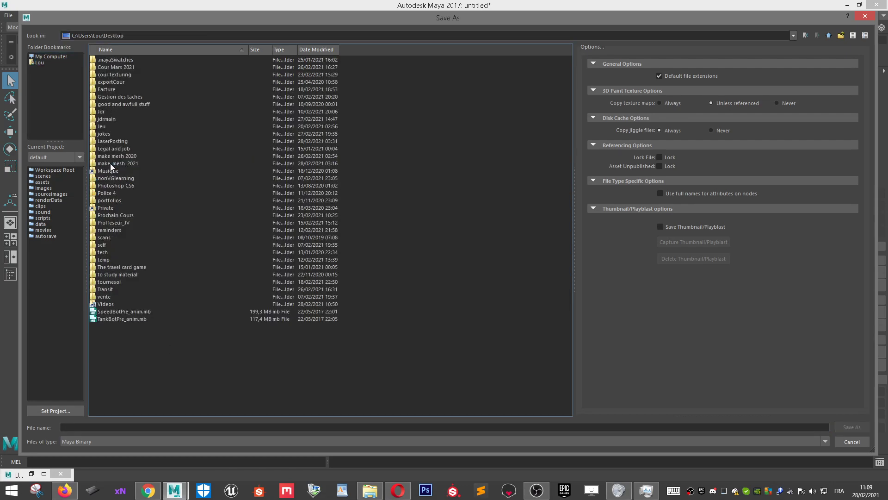
click(148, 424)
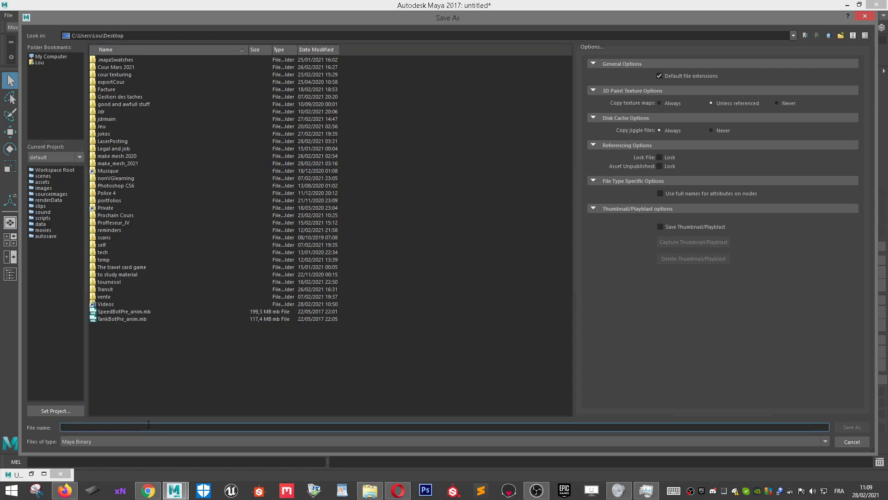
text(Bouteille_plastique)
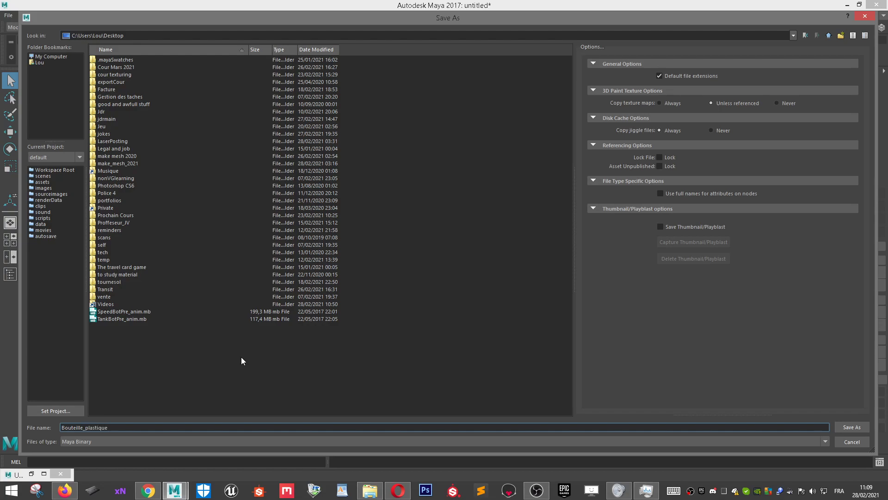
click(852, 427)
Select the bottle, frame its mouth from above and switch to face selection.
key(r)
scroll(430, 284, up, 3)
scroll(431, 284, down, 3)
mouse_move(430, 284)
alt+mouse_down()
mouse_move(447, 264)
mouse_move(426, 292)
mouse_move(447, 284)
mouse_move(422, 294)
mouse_move(423, 318)
mouse_move(446, 282)
alt+mouse_up()
click(402, 249)
key(f)
scroll(445, 278, up, 3)
alt+middle_drag(440, 171, 448, 313)
scroll(448, 313, up, 4)
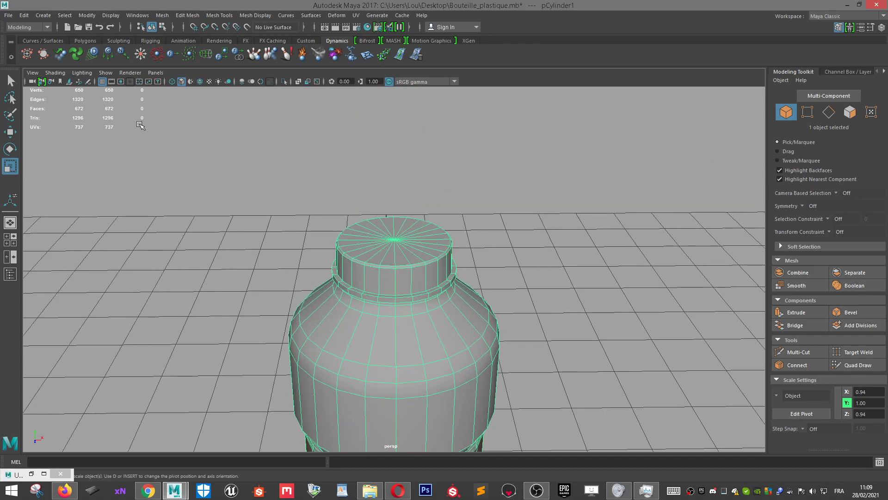
scroll(341, 227, up, 4)
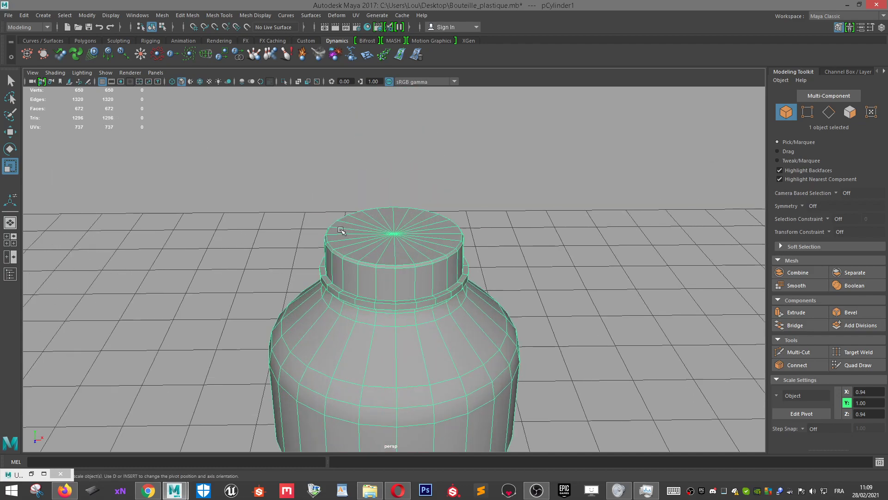
alt+drag(445, 218, 444, 233)
right_drag(422, 224, 423, 250)
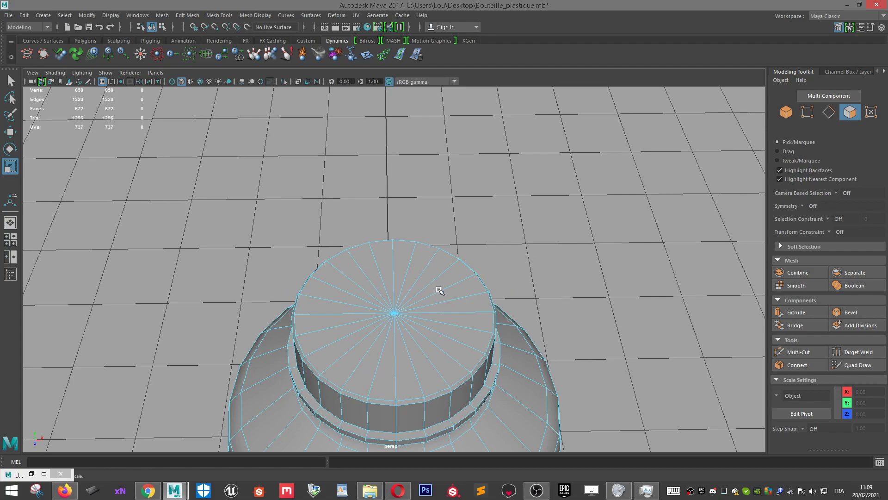
Turn on camera-based selection and delete the mouth's top faces and the small center disc of faces under the base.
double_click(14, 81)
drag(362, 287, 433, 337)
alt+drag(516, 216, 666, 216)
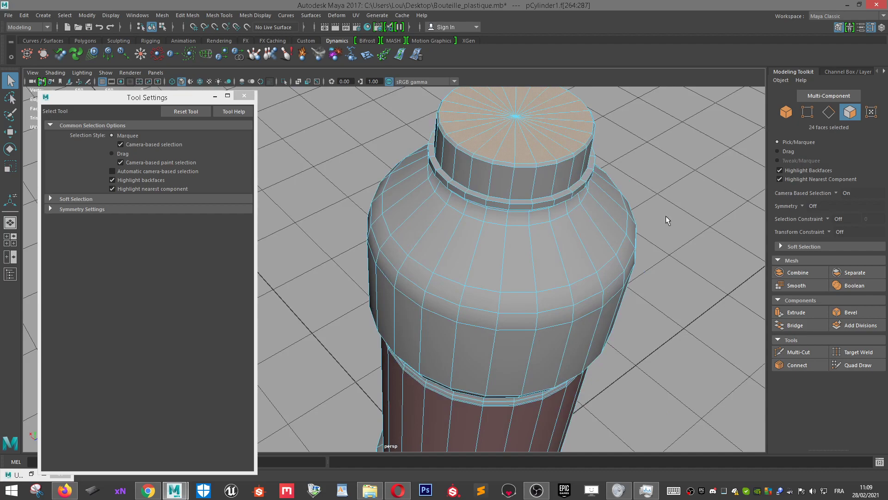
key(Delete)
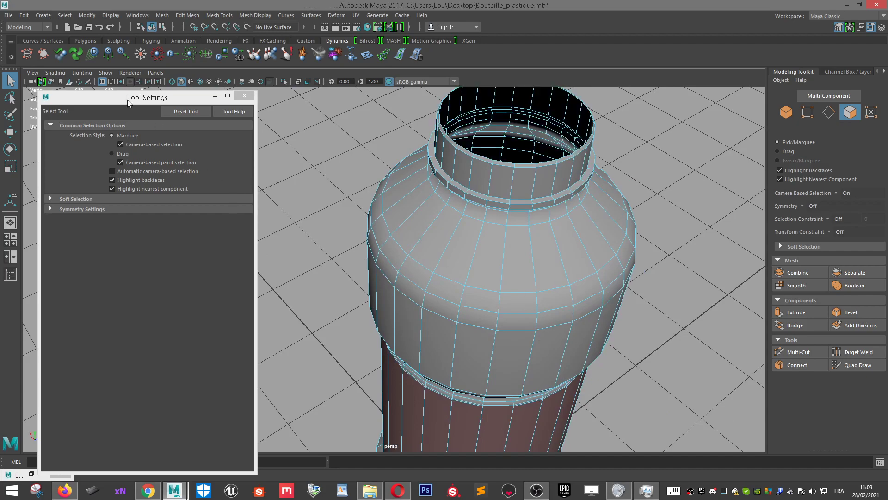
mouse_move(502, 268)
alt+mouse_down()
mouse_move(518, 243)
mouse_move(541, 295)
mouse_move(514, 260)
mouse_move(500, 252)
mouse_move(496, 260)
alt+mouse_up()
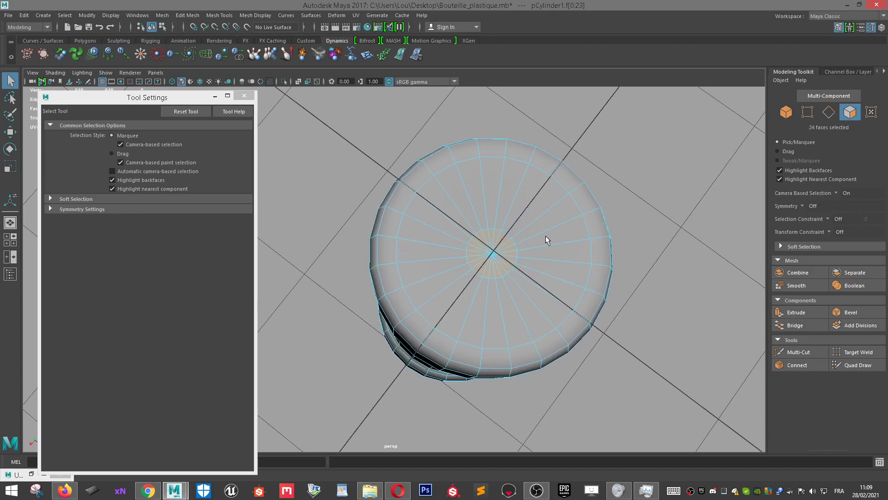
key(Delete)
Select the open border edge loop around the mouth and close it with Bridge.
alt+drag(521, 227, 390, 291)
scroll(419, 323, up, 3)
alt+middle_drag(390, 292, 431, 319)
scroll(431, 320, up, 3)
mouse_move(439, 313)
alt+mouse_down()
mouse_move(457, 305)
mouse_move(443, 307)
alt+mouse_up()
right_drag(427, 267, 418, 194)
alt+drag(417, 192, 392, 214)
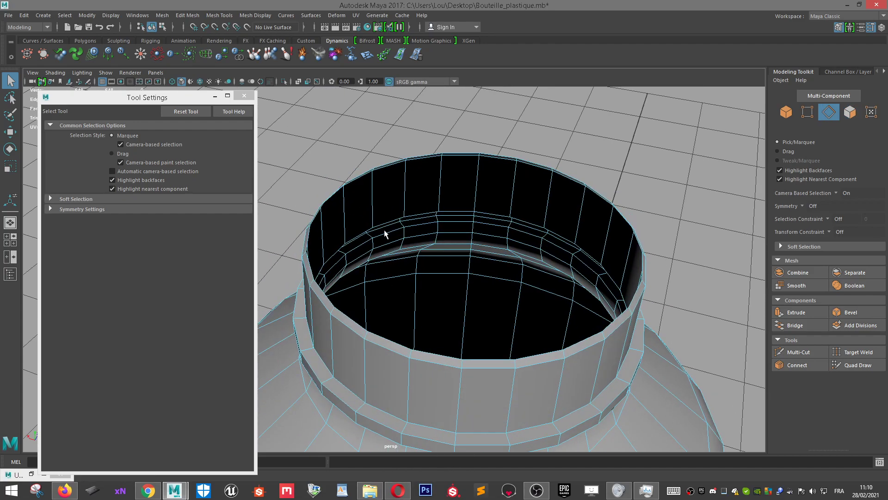
alt+drag(497, 363, 482, 350)
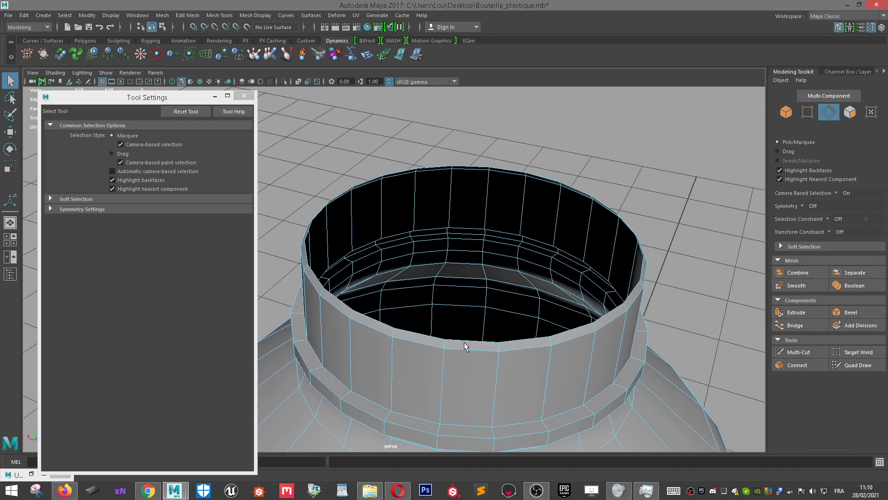
double_click(466, 341)
click(799, 325)
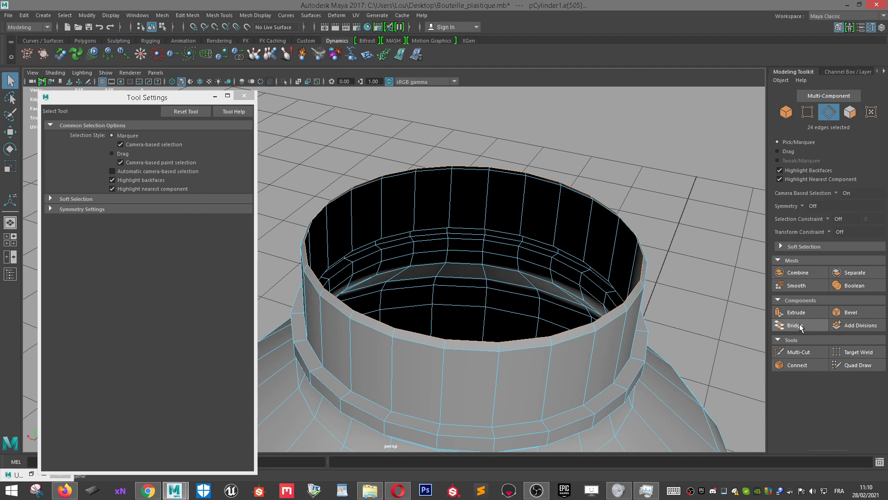
Switch to face selection and select the single face closing the mouth.
alt+drag(454, 272, 428, 262)
right_drag(428, 193, 428, 221)
click(434, 202)
alt+drag(433, 201, 502, 292)
scroll(502, 292, down, 3)
alt+middle_drag(502, 292, 574, 281)
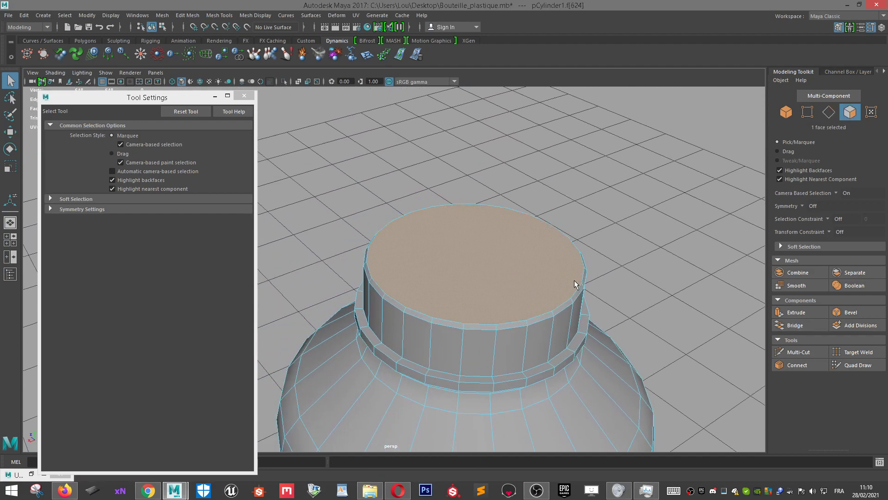
scroll(573, 281, up, 5)
alt+drag(573, 281, 574, 295)
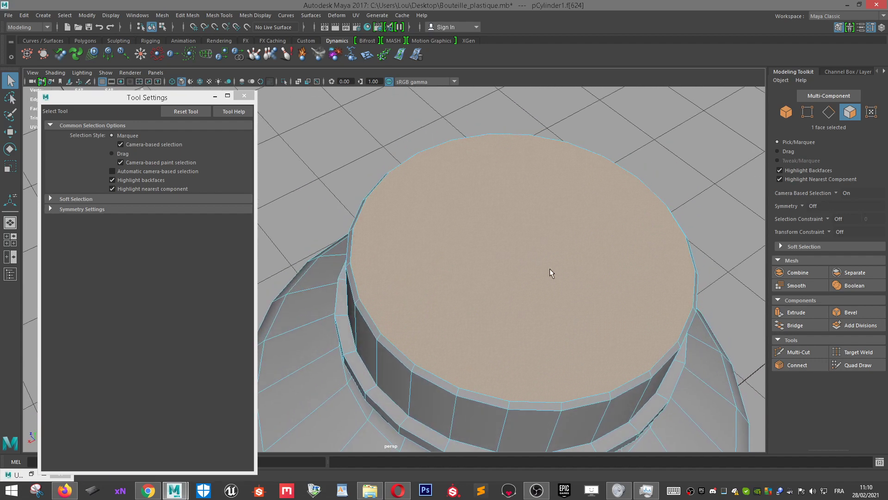
shift+right_drag(524, 231, 527, 330)
scroll(527, 328, down, 2)
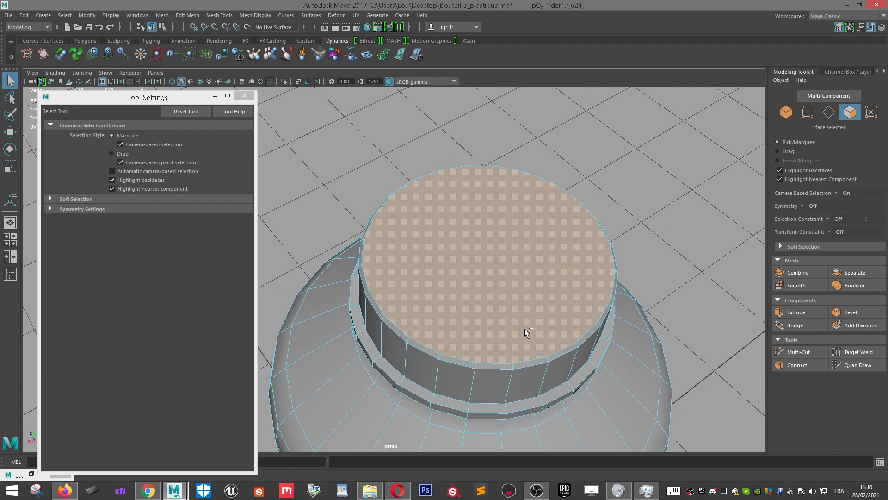
scroll(525, 328, up, 2)
scroll(636, 194, up, 2)
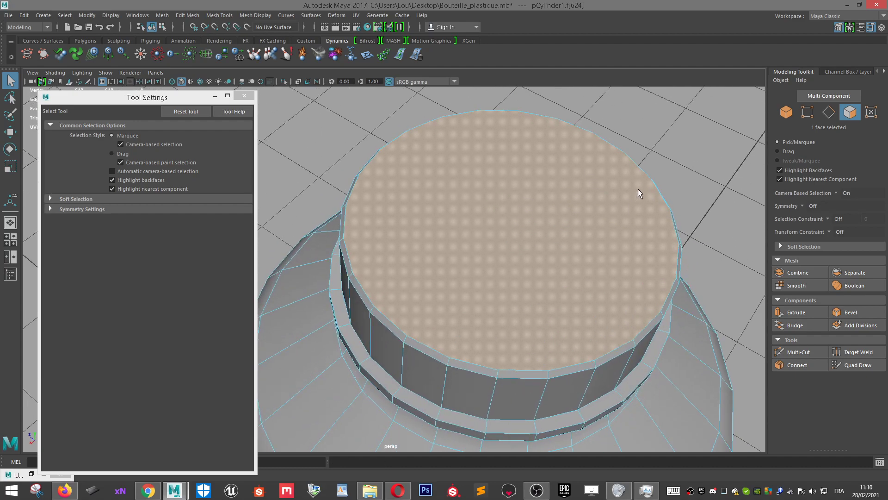
Cut three parallel edges across one side of the mouth's closing face with Multi-Cut, joining opposite rim vertices.
click(799, 351)
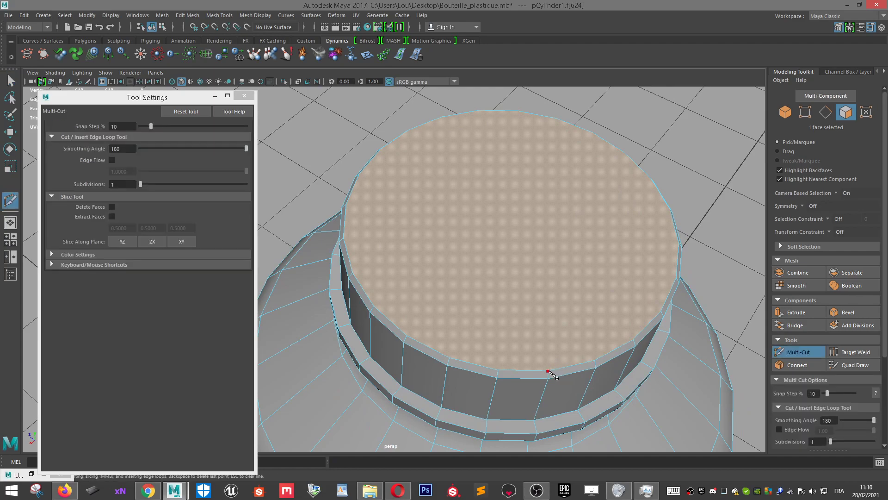
click(407, 335)
key(Escape)
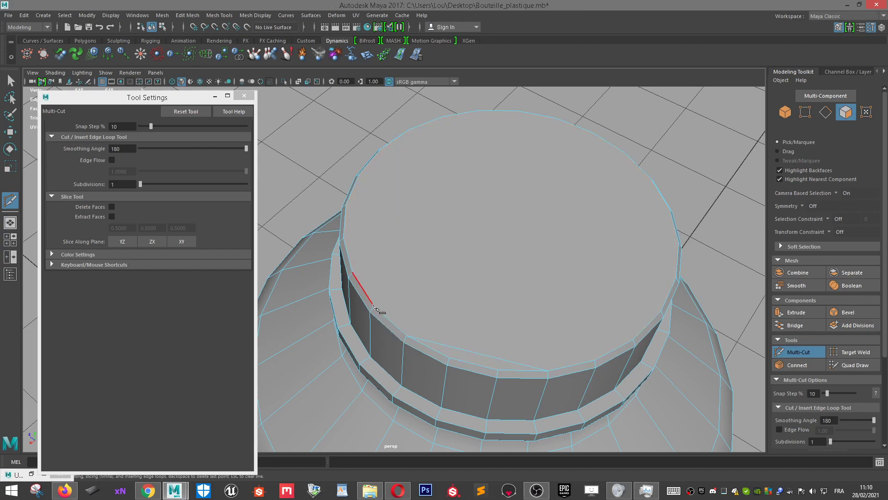
click(595, 362)
right_click(595, 362)
click(633, 341)
click(352, 273)
right_click(349, 252)
Cut three more parallel edges across the middle of the mouth's closing face between opposite rim vertices.
click(344, 239)
click(660, 312)
right_click(677, 280)
click(677, 278)
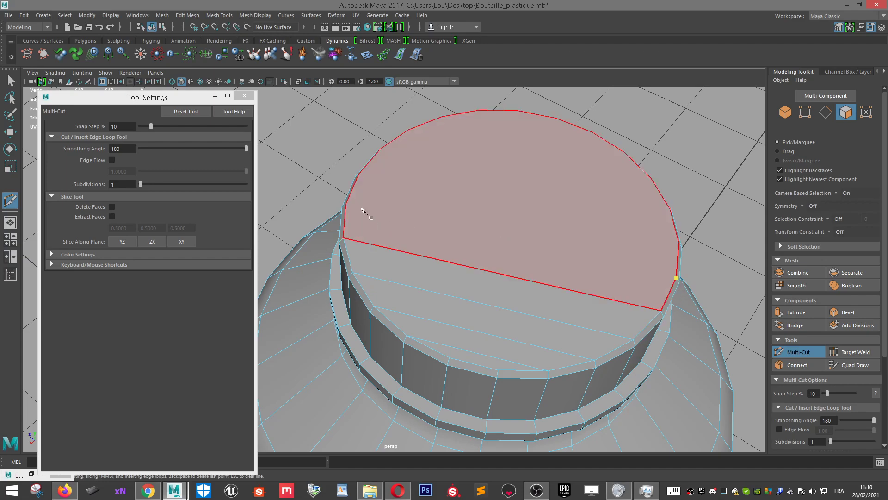
click(356, 199)
right_click(360, 178)
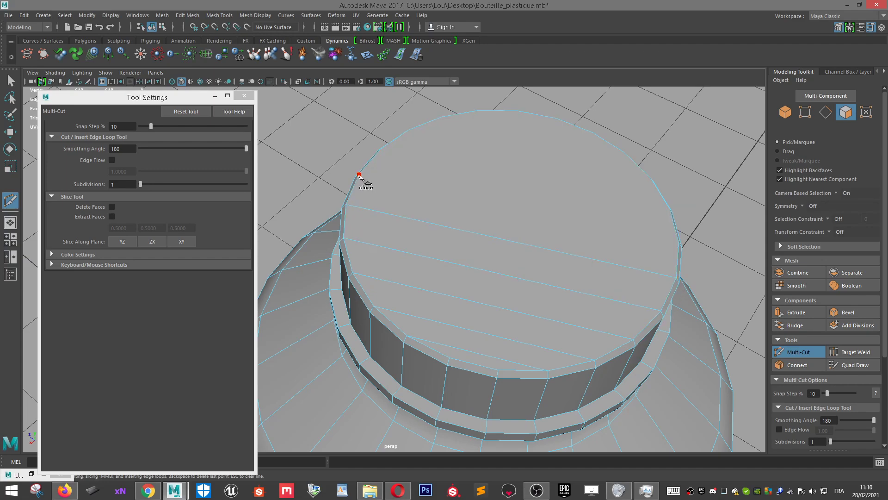
click(677, 244)
right_click(676, 242)
Cut the remaining parallel edges across the far side of the mouth's closing face and return to the Move tool in face selection.
alt+drag(675, 241, 613, 288)
alt+middle_drag(613, 288, 516, 224)
click(542, 225)
click(495, 342)
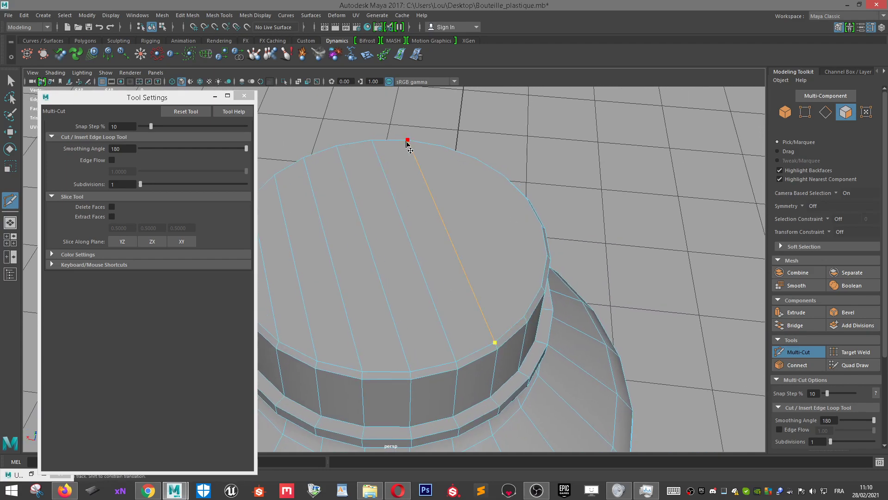
click(443, 146)
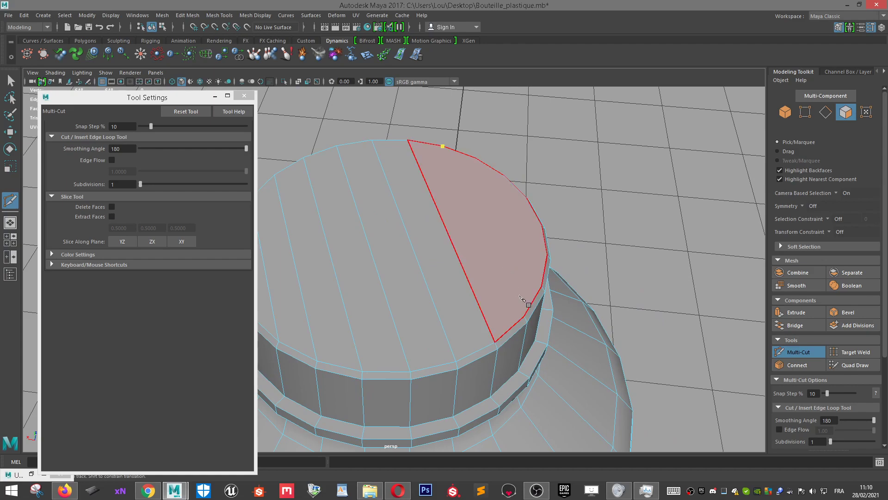
right_click(523, 314)
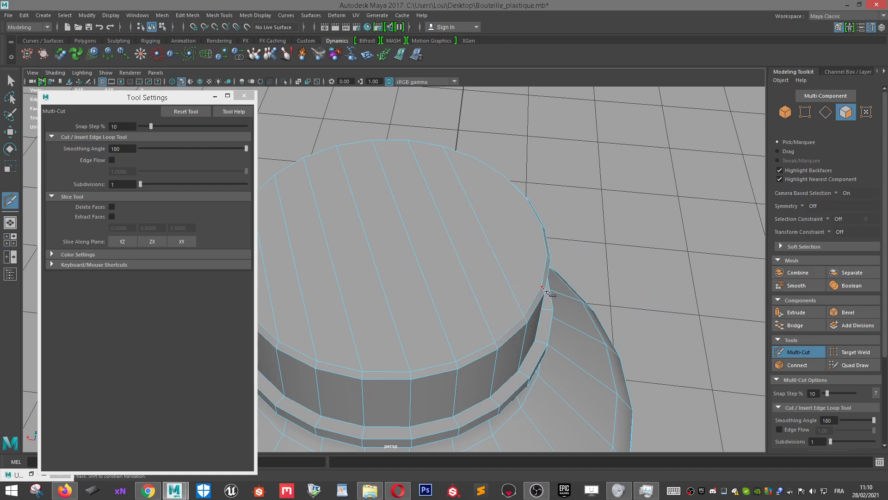
click(476, 158)
right_click(506, 184)
scroll(551, 260, down, 5)
alt+drag(521, 268, 531, 268)
key(w)
right_drag(452, 208, 454, 224)
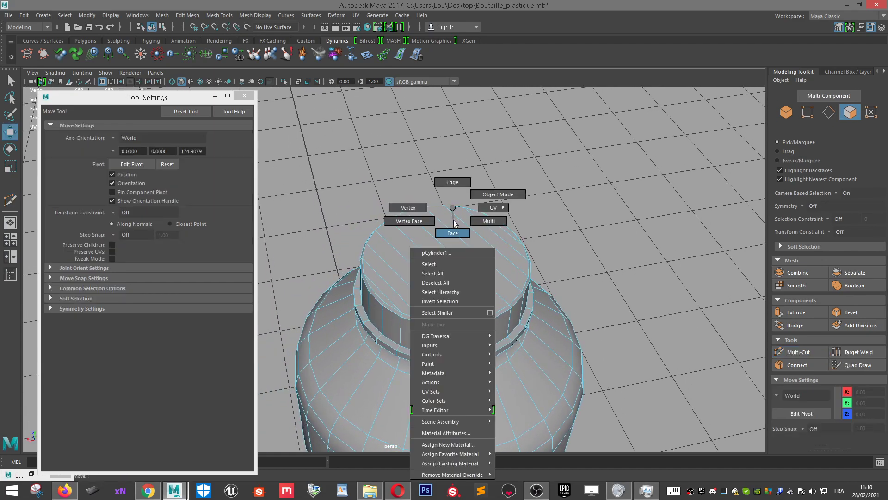
Select the border edge loop of the hole under the base and close it with Bridge.
scroll(454, 241, up, 3)
alt+drag(454, 252, 484, 331)
scroll(516, 253, down, 2)
scroll(516, 252, down, 2)
scroll(481, 330, up, 4)
right_drag(563, 258, 561, 195)
double_click(551, 200)
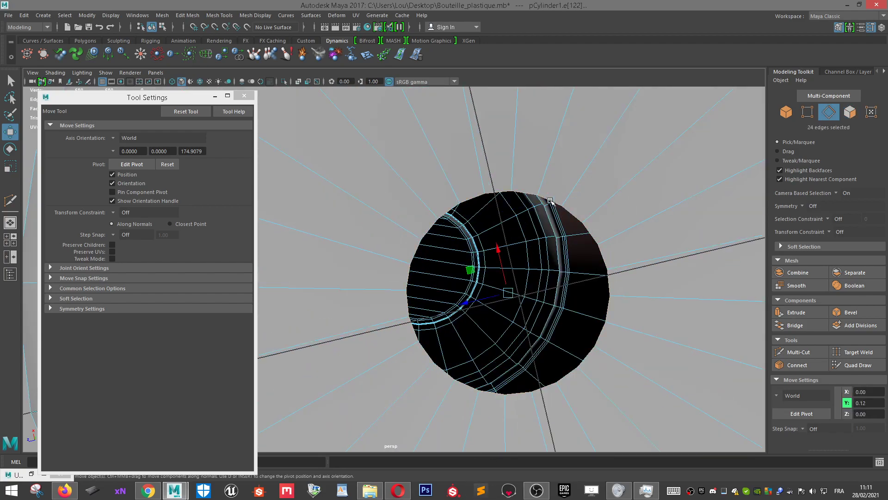
scroll(550, 205, down, 3)
alt+drag(550, 205, 578, 249)
alt+drag(522, 285, 575, 212)
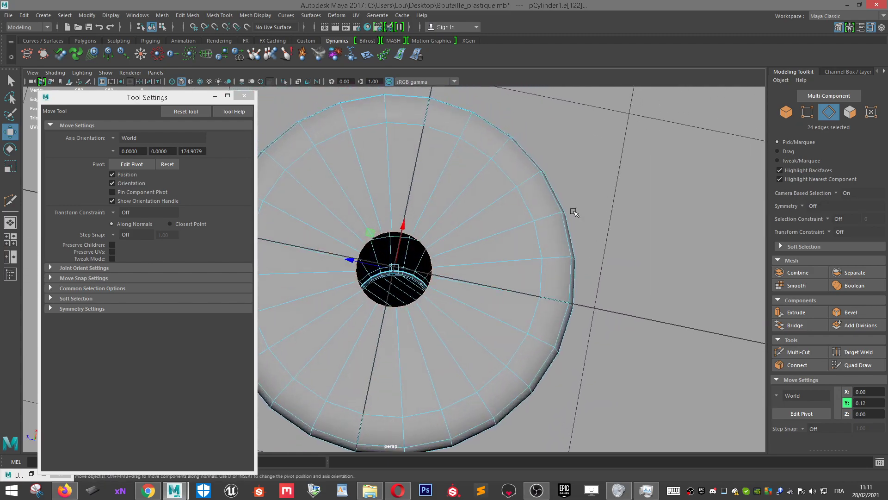
click(804, 326)
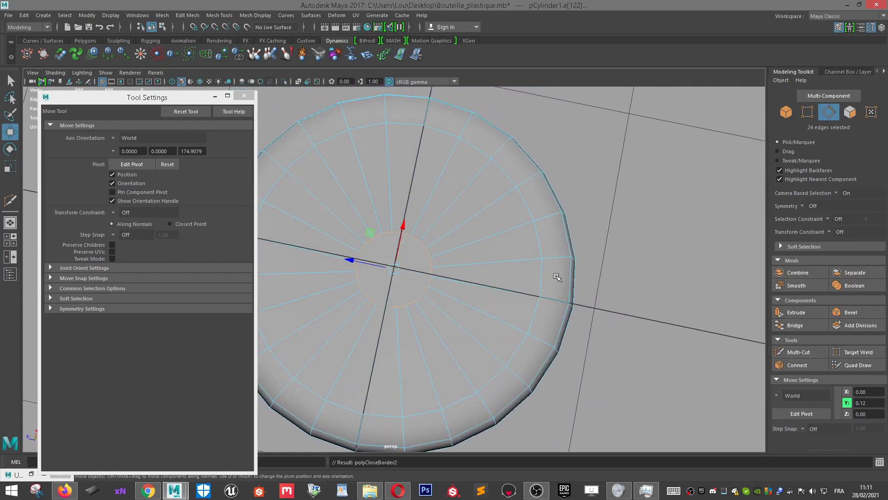
Cut parallel edges across one half of the base's closing face with Multi-Cut, joining opposite vertices of the small inner circle.
scroll(592, 280, up, 5)
right_drag(509, 192, 485, 193)
click(799, 352)
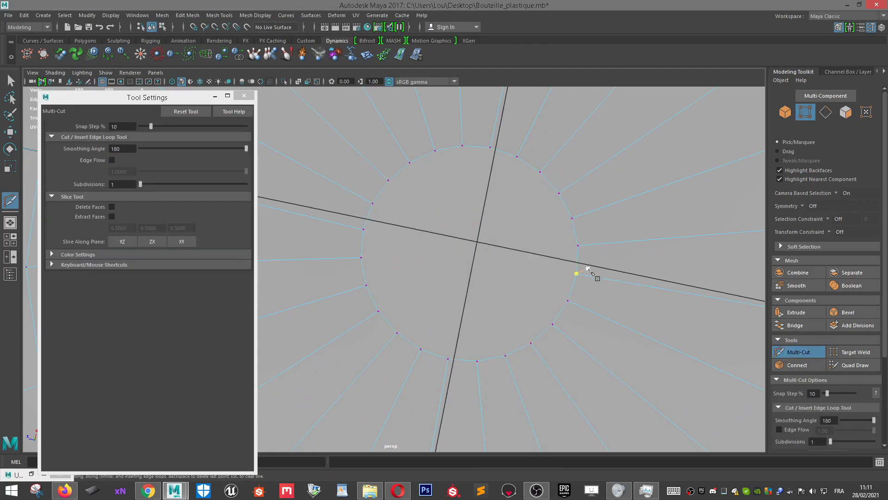
click(578, 246)
click(552, 324)
key(Return)
click(571, 218)
click(559, 193)
click(477, 361)
click(524, 159)
click(422, 350)
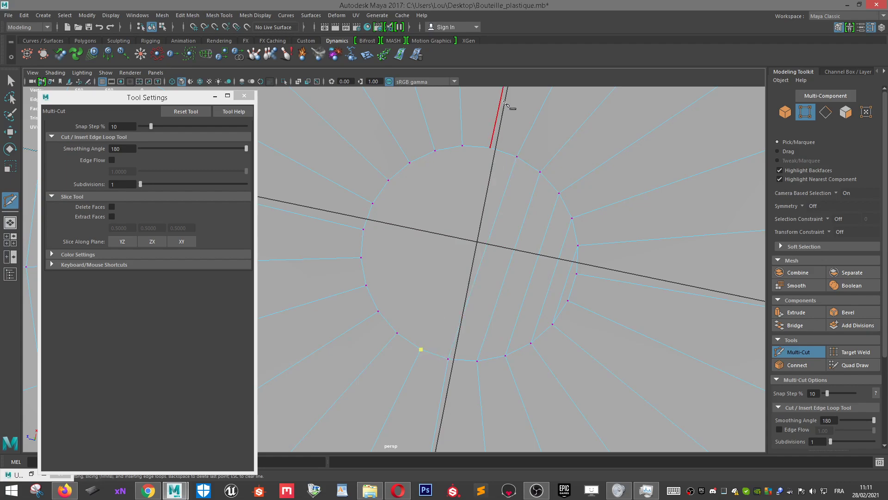
Cut the remaining parallel edges across the other half of the base's closing face, then leave Multi-Cut for face selection.
click(463, 146)
click(379, 312)
click(435, 149)
right_click(421, 157)
click(408, 174)
scroll(391, 189, down, 8)
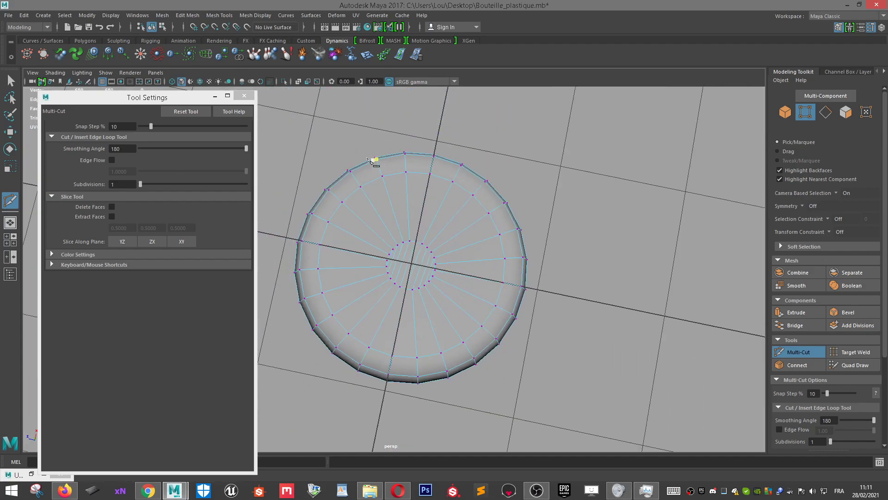
click(217, 95)
right_drag(401, 212, 441, 223)
Return to object mode, select the whole bottle and save the scene.
alt+drag(386, 237, 440, 162)
scroll(443, 171, up, 2)
scroll(443, 171, down, 4)
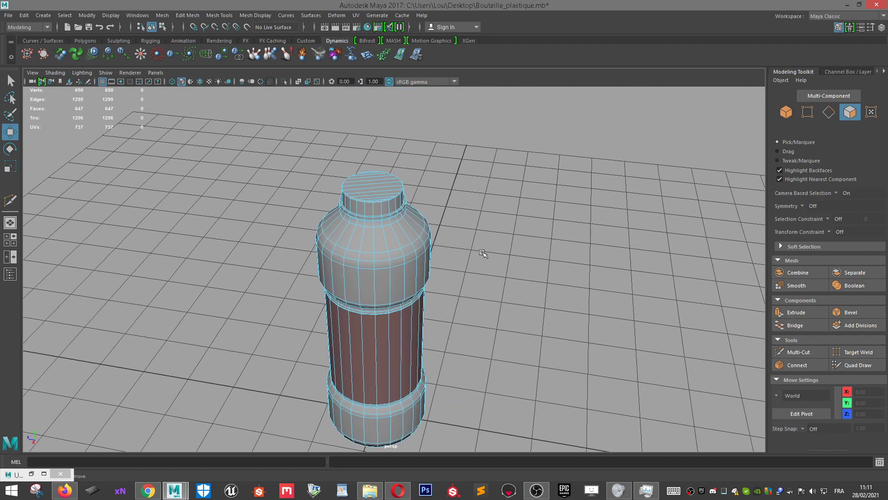
alt+drag(444, 283, 395, 277)
right_drag(319, 211, 363, 197)
click(313, 138)
scroll(314, 138, down, 1)
click(10, 15)
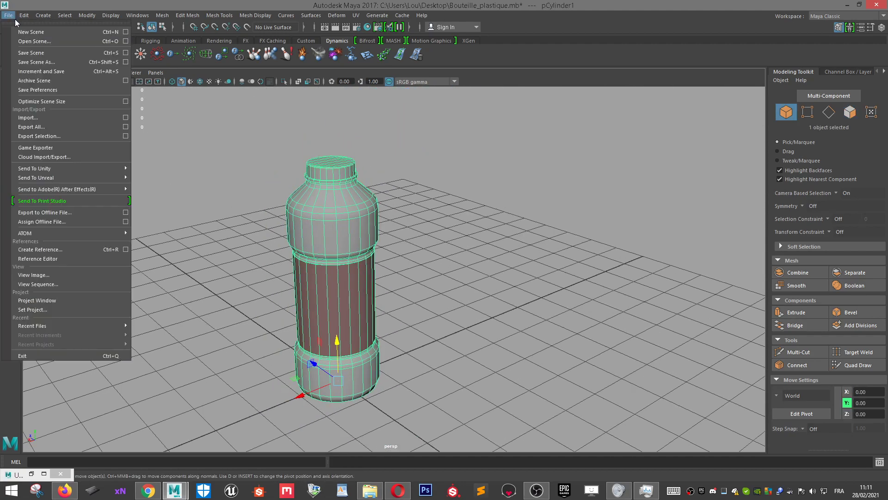
click(34, 50)
Switch to the Select tool and check its selection options while viewing the bottle's base.
scroll(331, 220, up, 5)
alt+middle_drag(340, 263, 397, 171)
scroll(396, 222, up, 3)
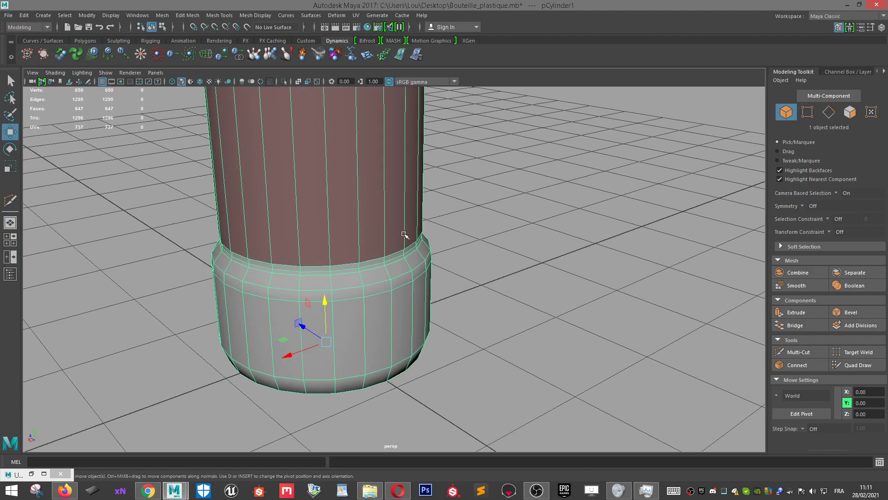
alt+drag(402, 254, 415, 189)
scroll(355, 240, up, 3)
alt+drag(355, 241, 292, 134)
alt+middle_drag(292, 134, 353, 200)
double_click(11, 81)
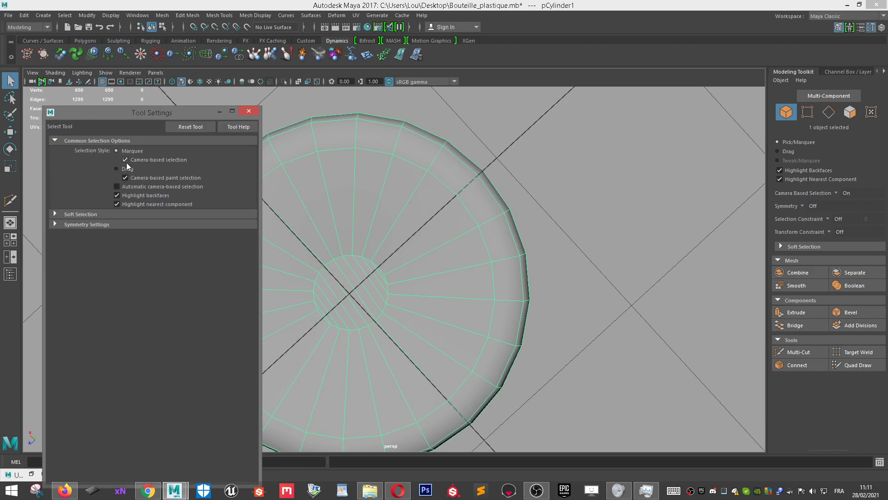
click(249, 111)
Select all faces of the bottle's base, including the face loop around its rounded rim.
scroll(345, 217, down, 3)
alt+middle_drag(346, 216, 347, 188)
right_drag(346, 193, 351, 213)
drag(324, 196, 415, 300)
alt+drag(460, 226, 419, 233)
scroll(327, 191, up, 3)
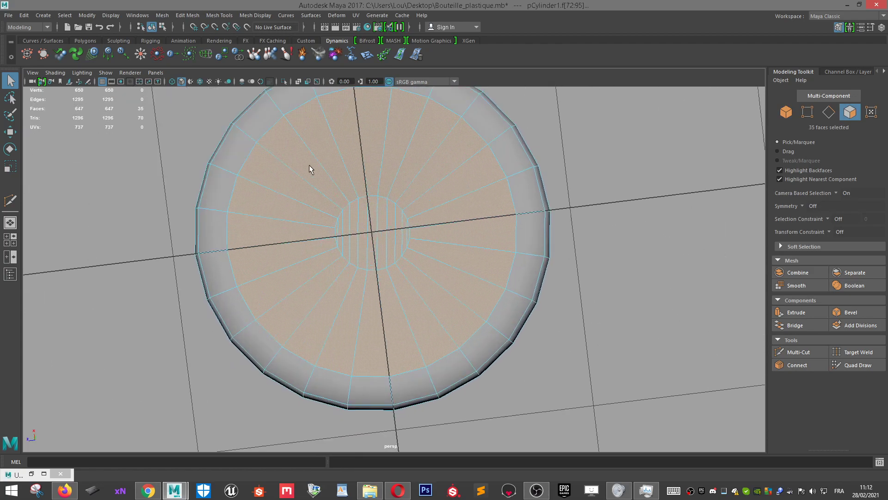
alt+drag(307, 169, 253, 231)
shift+double_click(476, 215)
alt+drag(476, 214, 522, 225)
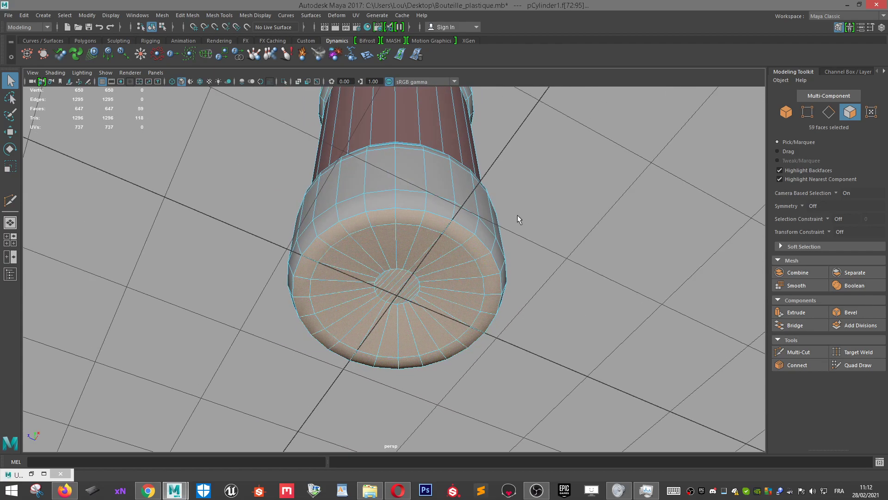
Open the UV Editor, enlarge it and turn on shaded display of the UV shells.
click(355, 16)
click(387, 35)
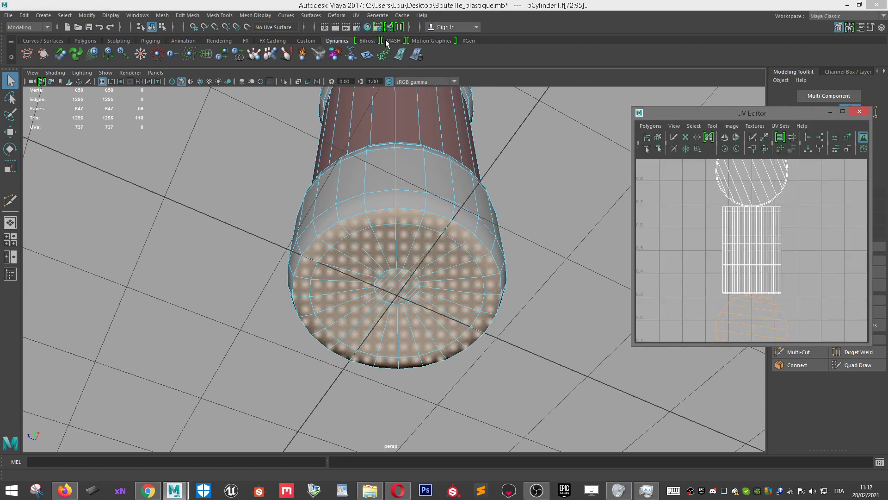
key(f)
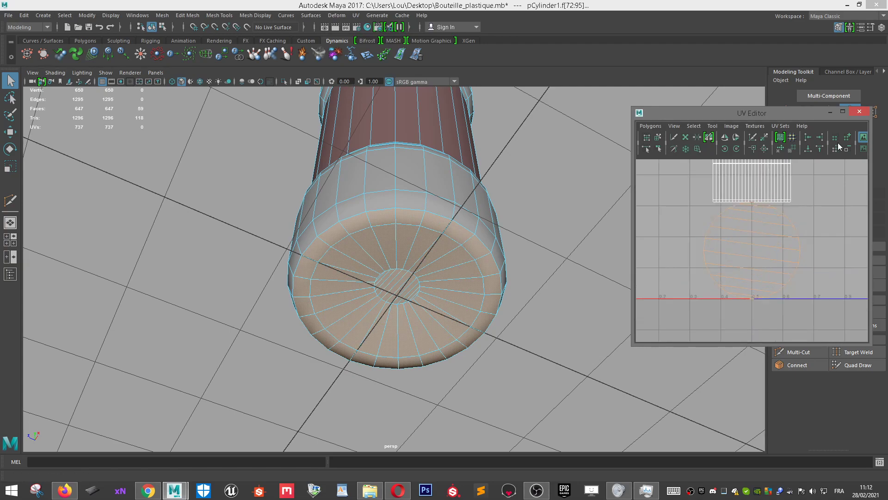
drag(815, 118, 642, 104)
drag(701, 188, 884, 188)
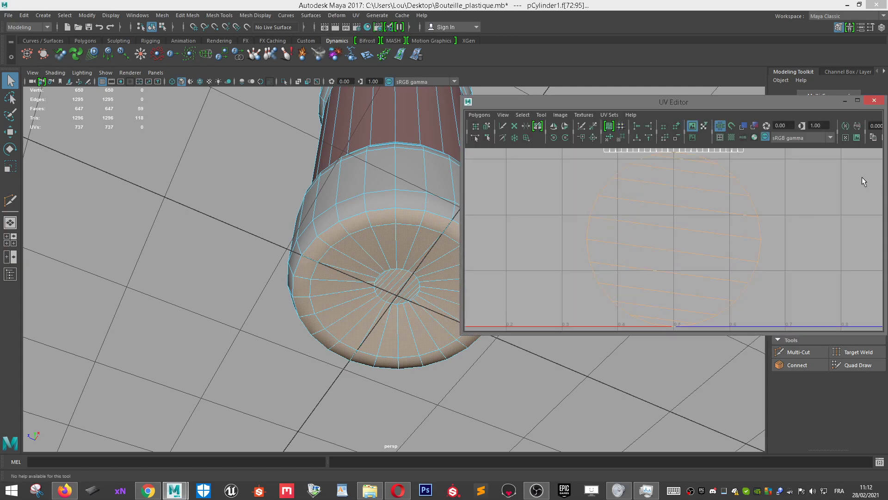
click(745, 126)
scroll(683, 204, down, 2)
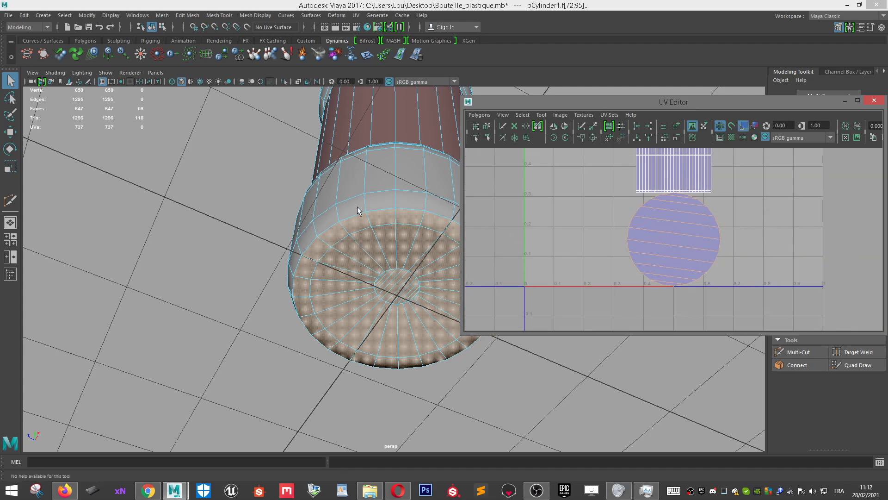
alt+middle_drag(357, 211, 283, 237)
scroll(670, 227, down, 3)
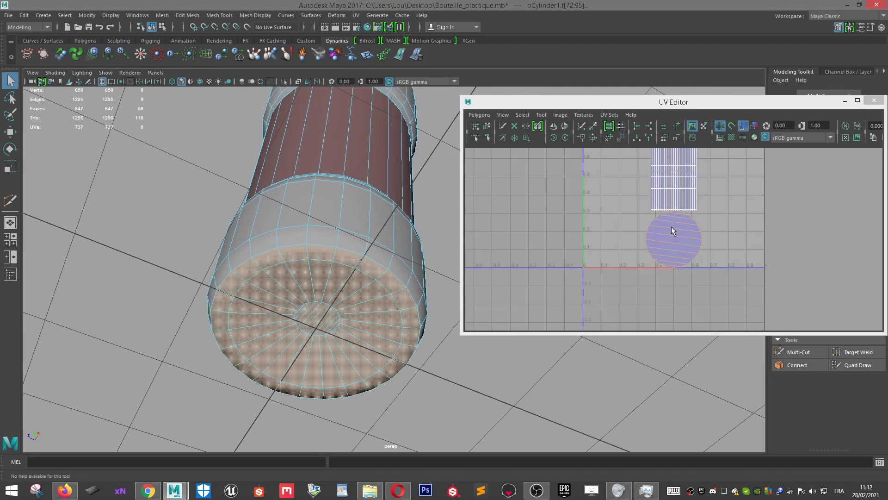
Try a cylindrical UV projection on the selected base faces and undo it.
click(355, 15)
click(390, 109)
scroll(581, 196, down, 5)
alt+drag(401, 190, 369, 212)
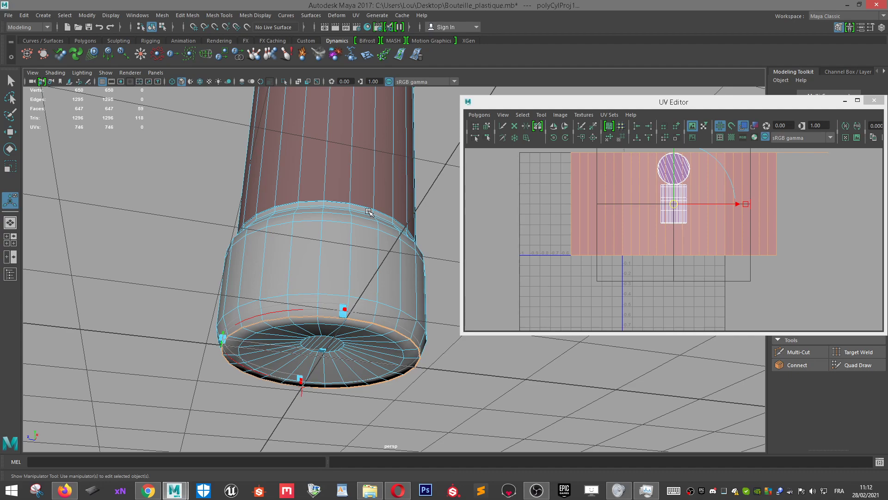
key(ctrl+z)
Apply a planar UV projection from the Y axis to the base faces and flip the resulting UV shell.
click(356, 15)
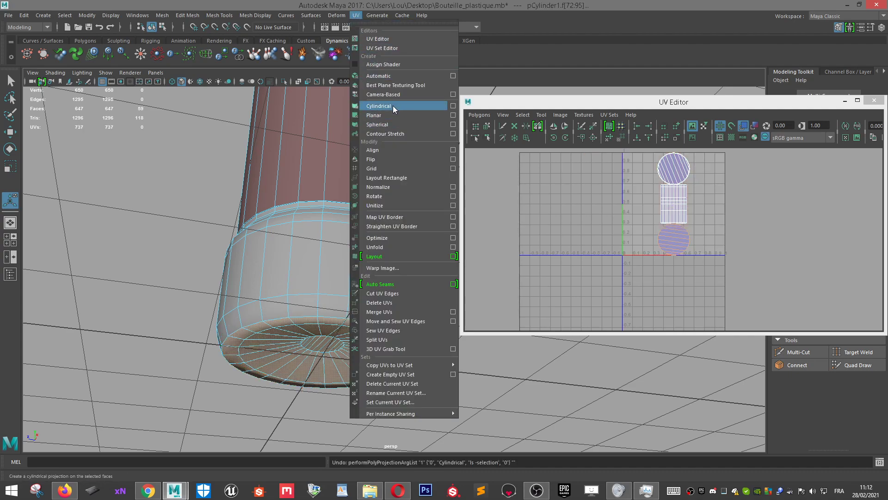
click(453, 116)
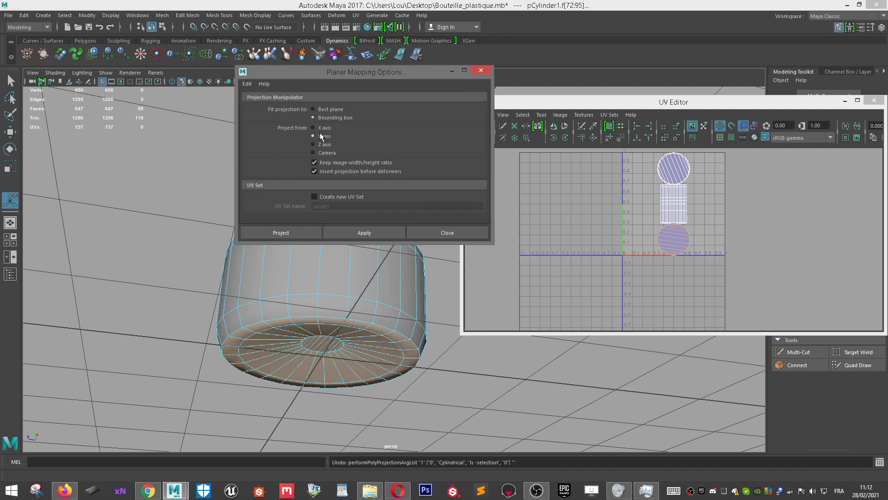
alt+drag(381, 303, 392, 261)
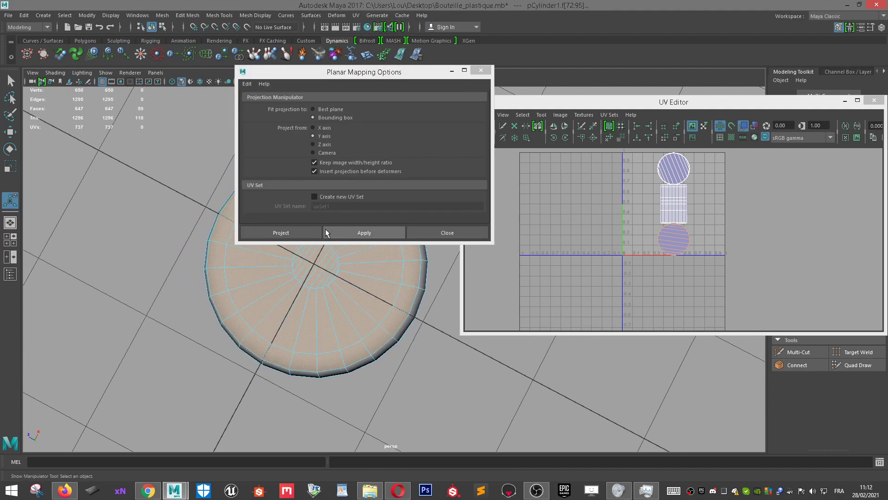
click(308, 234)
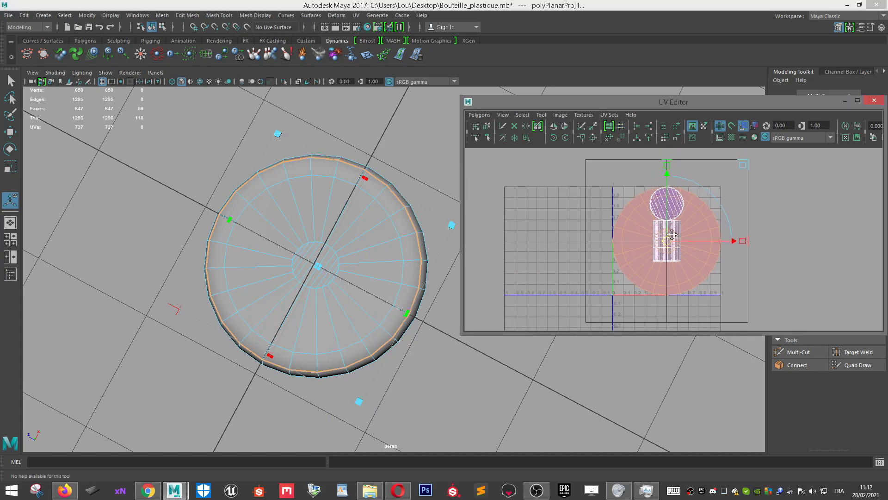
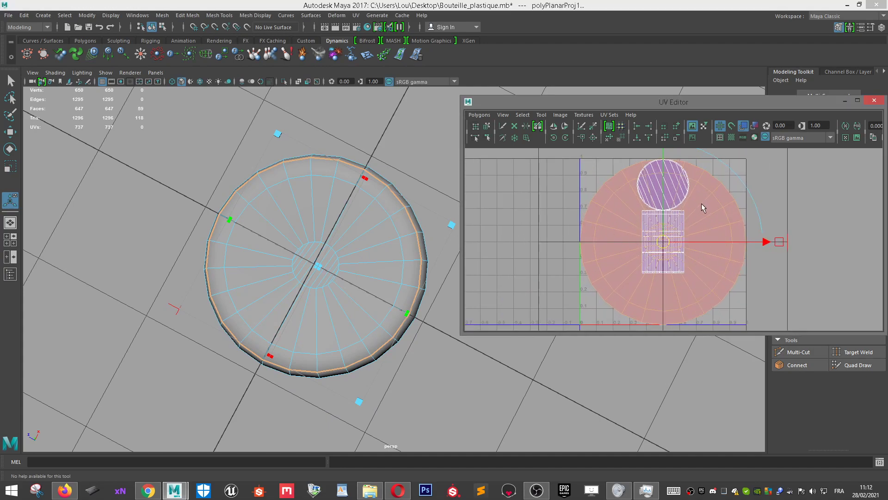
click(480, 116)
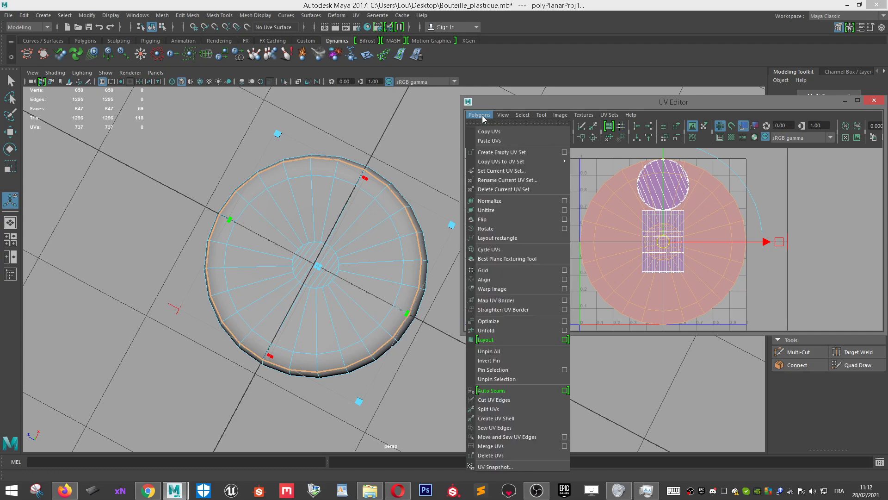
click(494, 219)
scroll(727, 246, down, 3)
scroll(727, 246, down, 1)
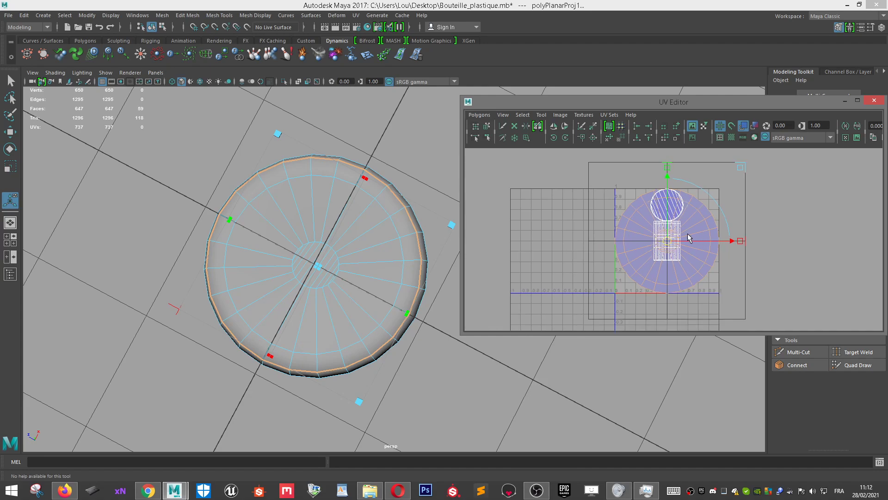
Scale the base's UV shell down and move it outside the 0–1 UV square.
key(r)
drag(668, 244, 583, 276)
key(w)
Select the faces of the original upper circular UV shell in the UV Editor.
alt+drag(228, 194, 332, 222)
alt+middle_drag(332, 222, 307, 304)
alt+drag(305, 158, 302, 212)
scroll(308, 185, up, 4)
alt+middle_drag(312, 174, 420, 269)
scroll(668, 206, up, 10)
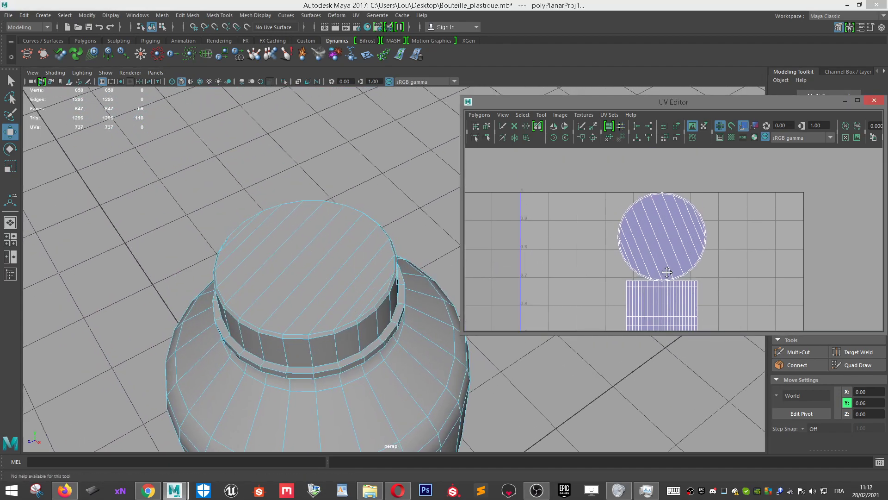
right_drag(654, 203, 656, 219)
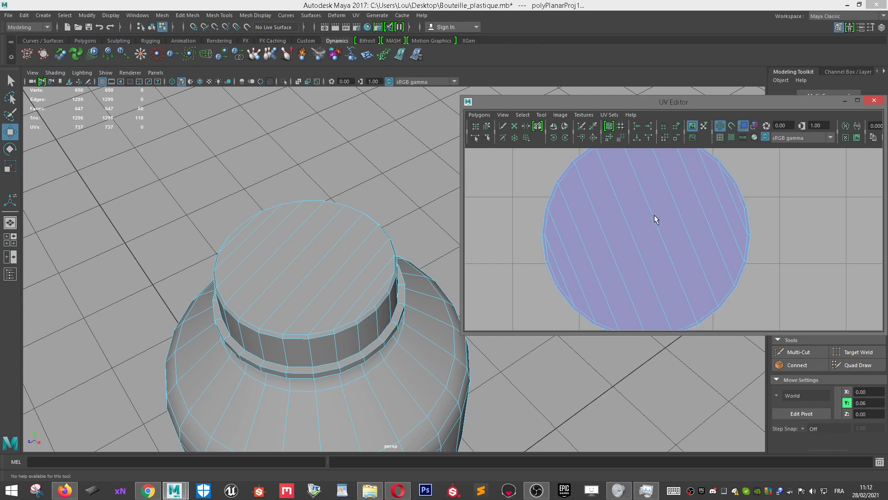
scroll(640, 246, down, 6)
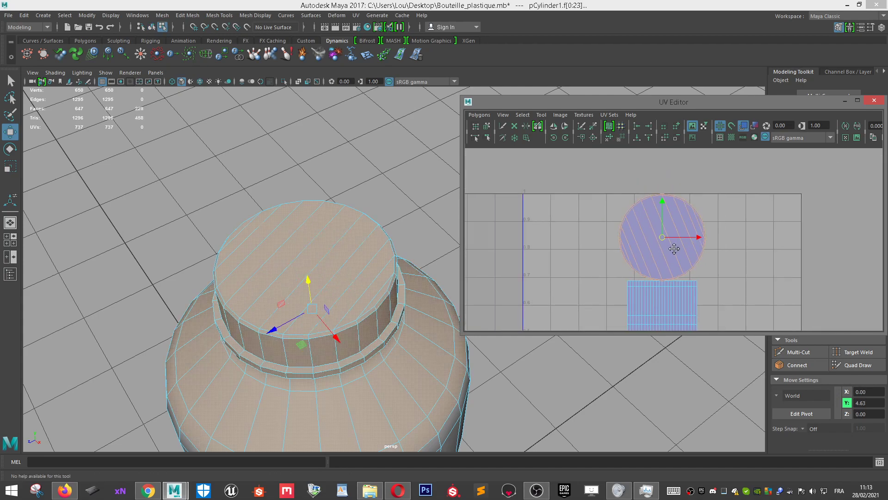
alt+middle_drag(666, 249, 689, 184)
scroll(328, 300, down, 5)
Select the strip faces across the first half of the mouth's flat cap.
alt+drag(329, 300, 363, 305)
scroll(349, 344, up, 3)
scroll(401, 279, up, 3)
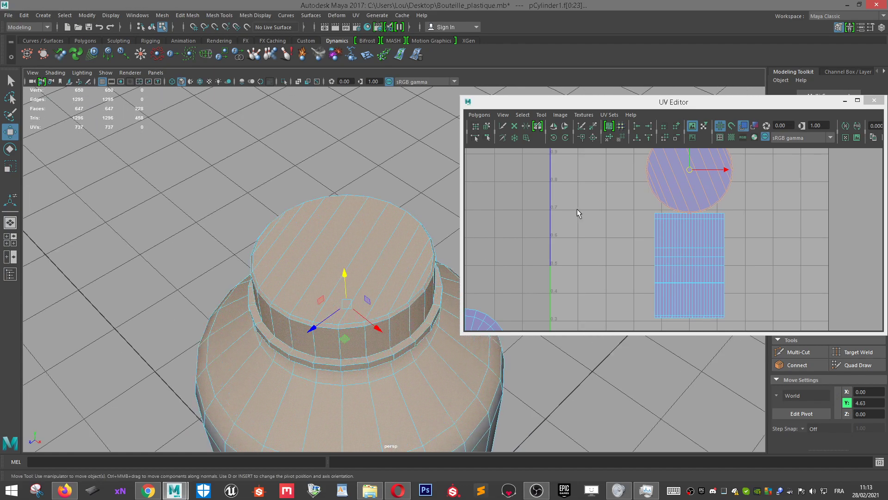
scroll(412, 242, up, 6)
alt+middle_drag(412, 244, 387, 242)
scroll(412, 281, up, 3)
click(412, 281)
shift+click(398, 230)
shift+click(383, 204)
shift+click(318, 172)
shift+click(284, 154)
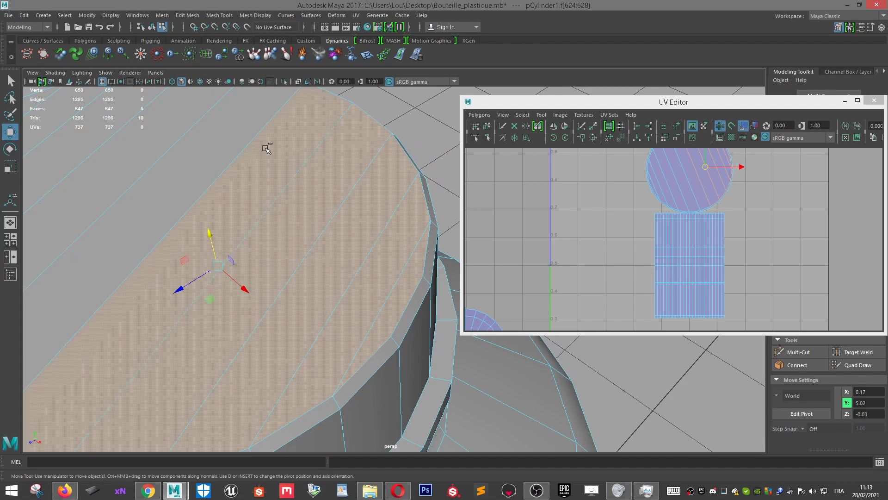
shift+click(179, 148)
Add the cap's remaining strip faces and the narrow face loop around the mouth's rim to the selection.
scroll(214, 173, down, 6)
alt+drag(214, 172, 335, 259)
scroll(335, 260, up, 7)
shift+click(281, 219)
shift+click(203, 211)
shift+click(143, 224)
shift+click(106, 234)
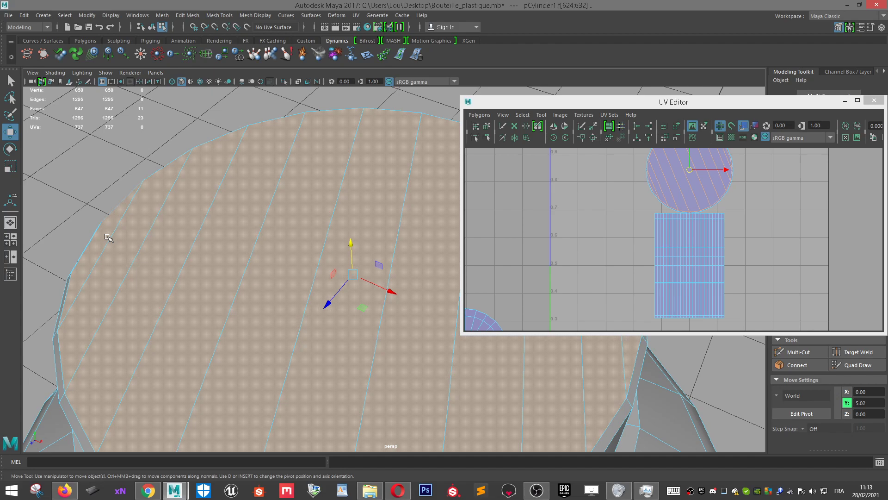
scroll(108, 238, down, 6)
alt+drag(108, 292, 393, 317)
scroll(353, 322, up, 7)
shift+click(354, 326)
shift+double_click(398, 301)
Apply a planar UV projection from the Y axis to the selected mouth cap and rim faces.
scroll(353, 307, down, 6)
key(f)
alt+drag(319, 364, 442, 330)
click(356, 15)
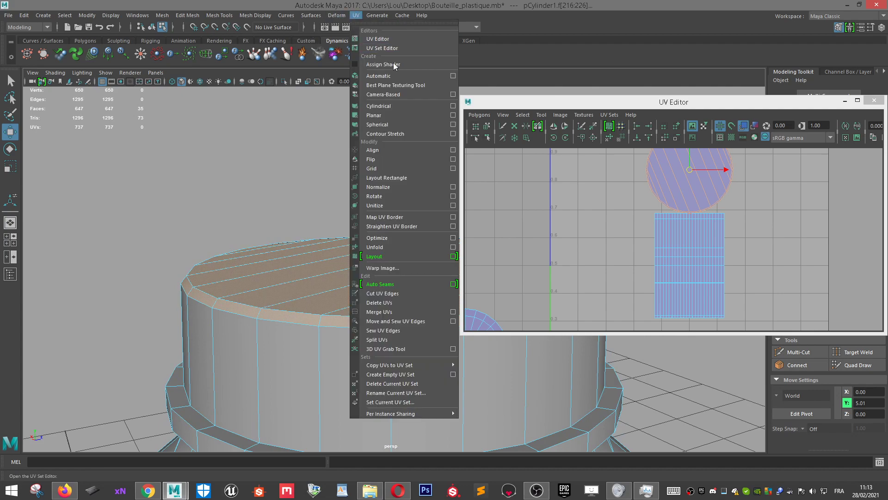
click(440, 115)
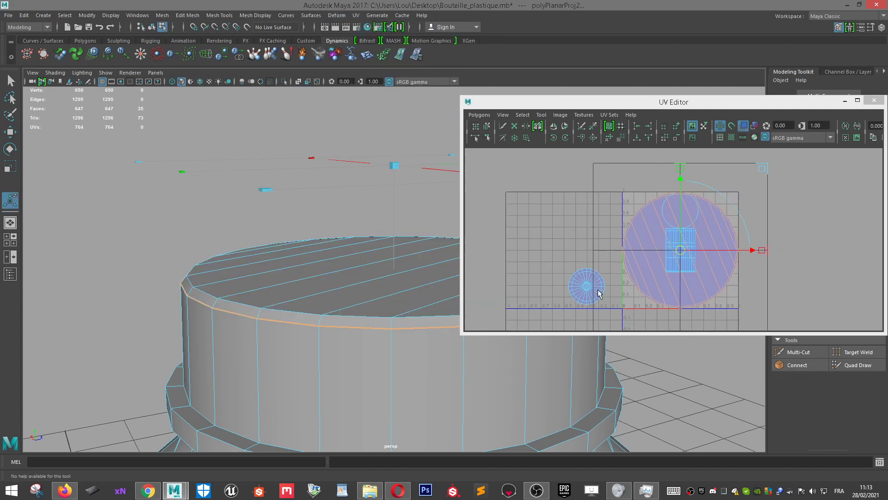
Scale the mouth cap's UV shell down and place it outside the UV square, above the base's shell.
key(r)
drag(686, 257, 594, 258)
key(w)
scroll(593, 266, down, 2)
scroll(351, 274, down, 3)
alt+drag(337, 284, 327, 334)
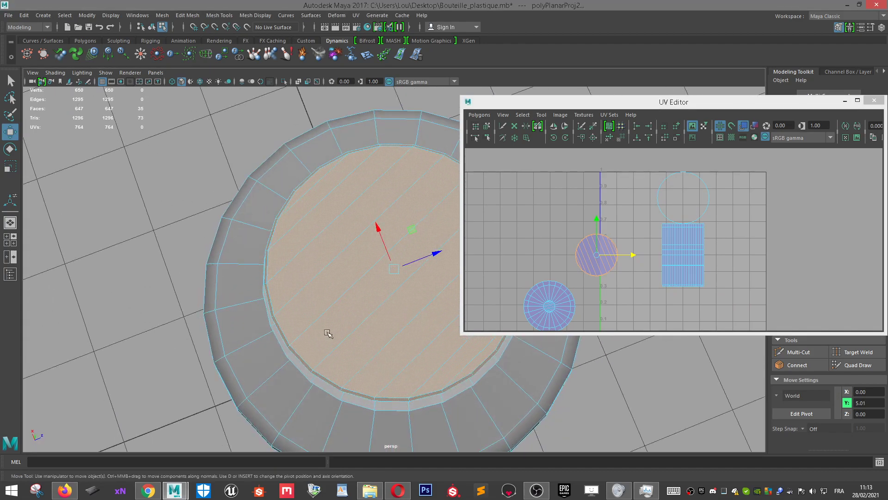
scroll(329, 333, down, 3)
key(r)
drag(597, 259, 549, 191)
key(w)
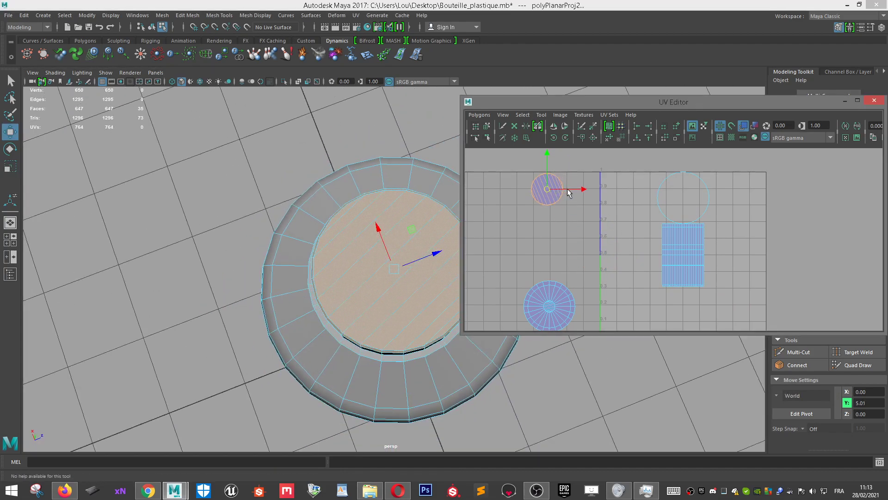
Try to select the faces of the bottle's side walls with a marquee in the UV layout.
scroll(691, 257, down, 3)
scroll(613, 246, down, 2)
drag(655, 174, 757, 333)
key(f)
alt+drag(390, 319, 387, 257)
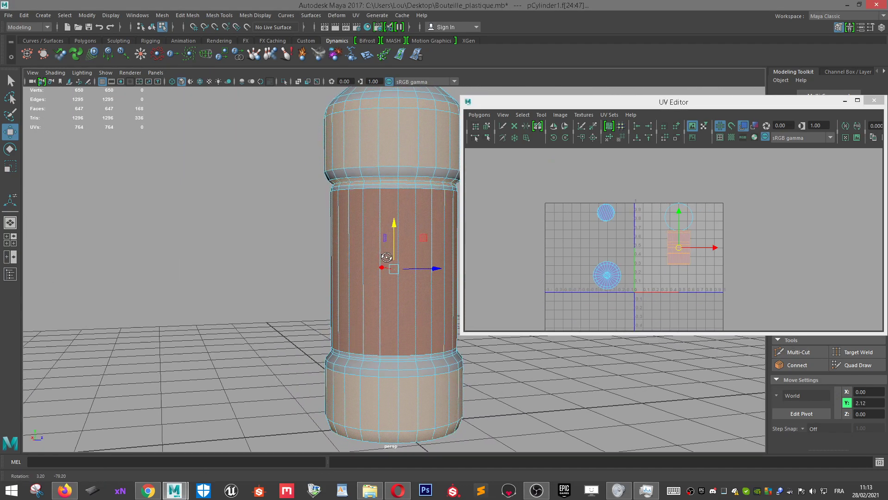
scroll(719, 227, up, 3)
drag(731, 293, 635, 152)
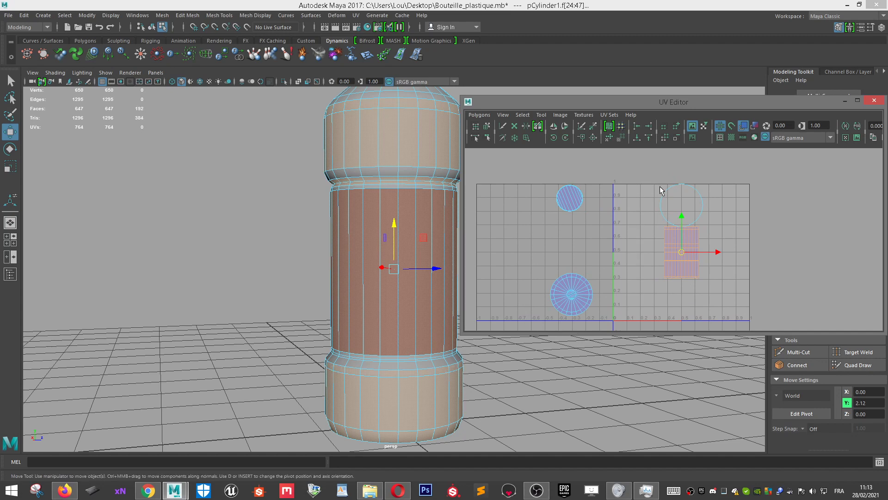
scroll(663, 193, up, 5)
scroll(660, 196, down, 2)
scroll(396, 180, down, 3)
scroll(532, 194, down, 4)
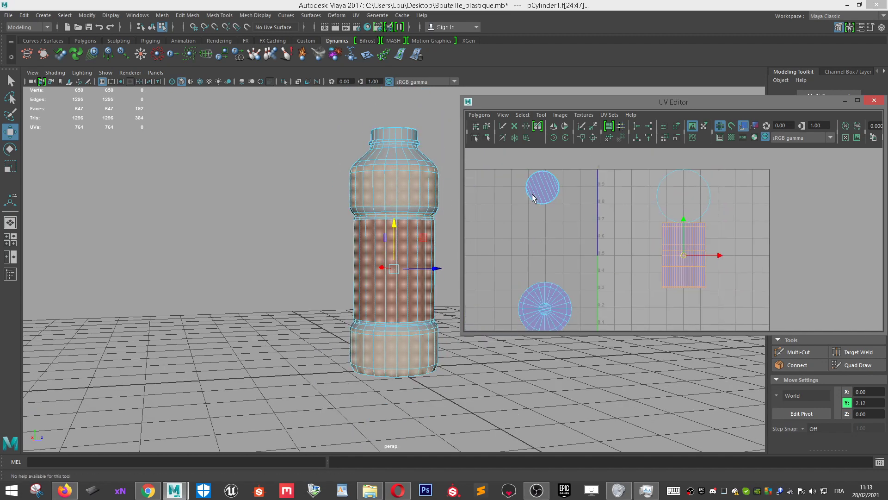
scroll(523, 185, down, 2)
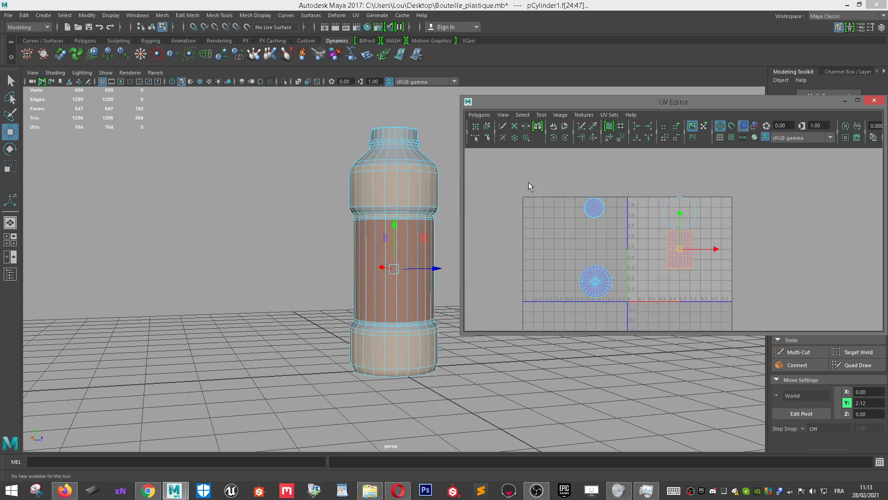
scroll(617, 207, up, 2)
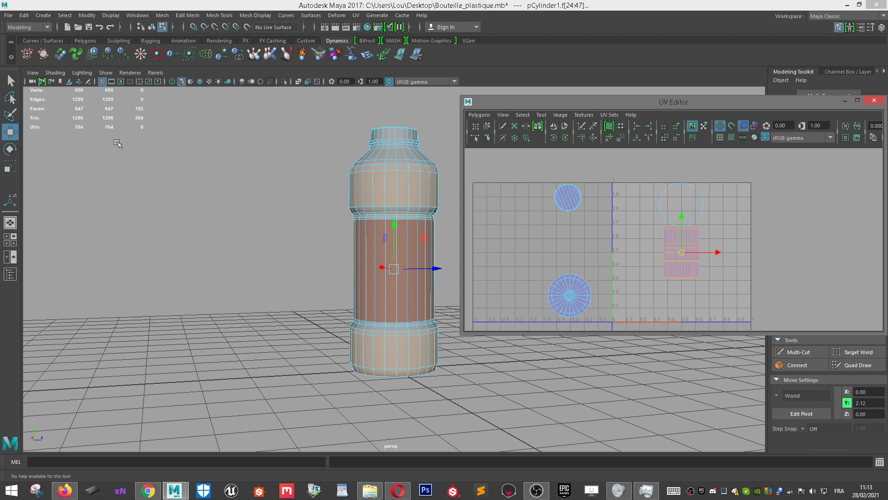
Marquee-select all side-wall faces inside the UV square, leaving out the base and mouth cap shells.
double_click(10, 83)
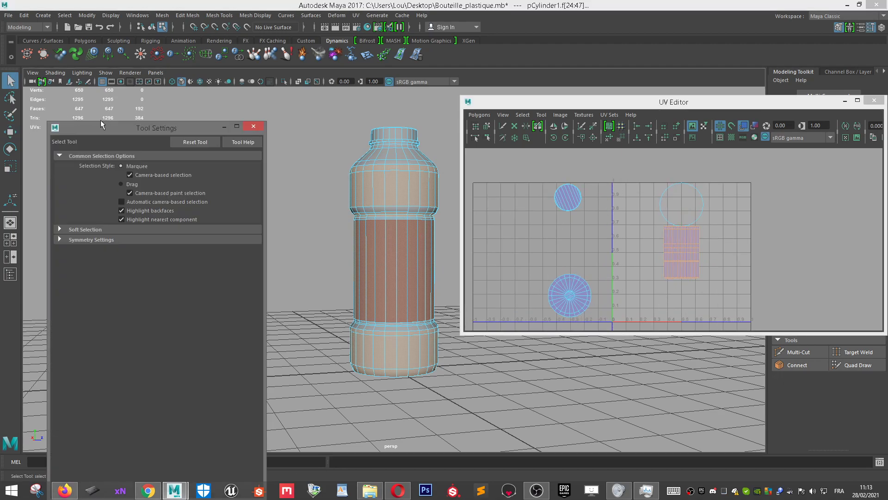
click(254, 128)
drag(645, 156, 758, 303)
scroll(426, 210, up, 3)
alt+drag(413, 162, 399, 245)
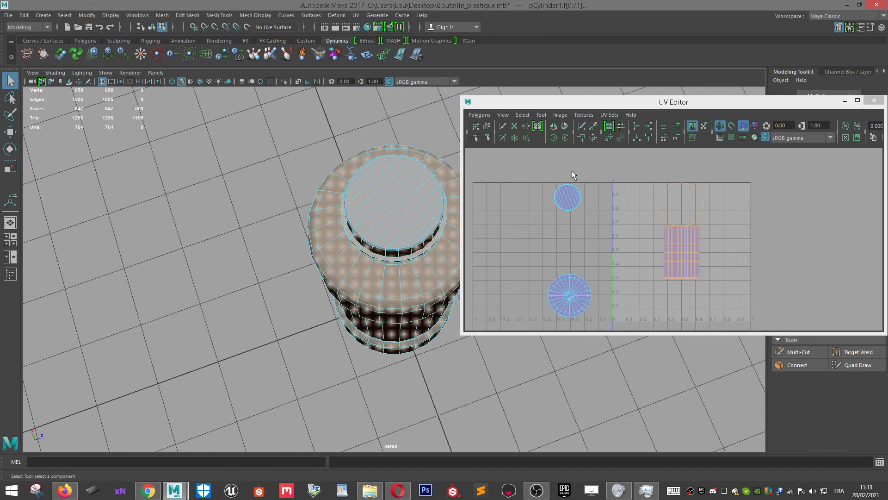
alt+drag(453, 268, 374, 287)
alt+middle_drag(402, 178, 286, 313)
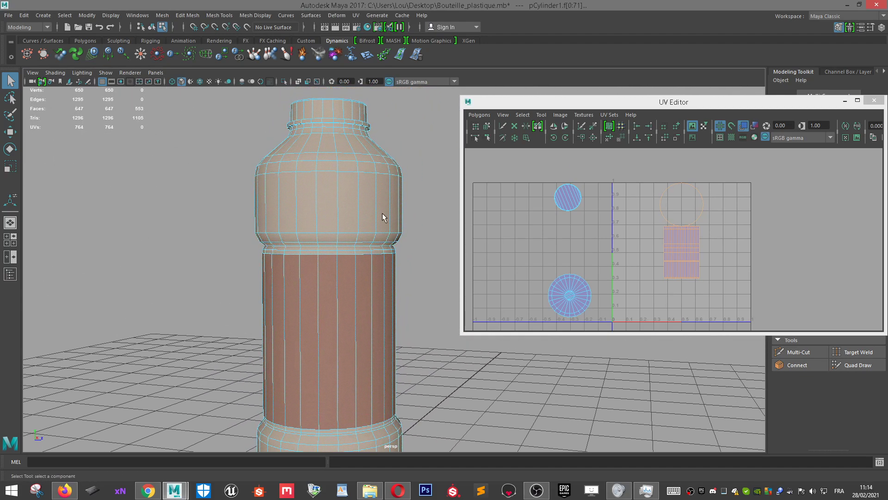
Apply a cylindrical UV projection to the selected side-wall faces of the bottle.
click(355, 15)
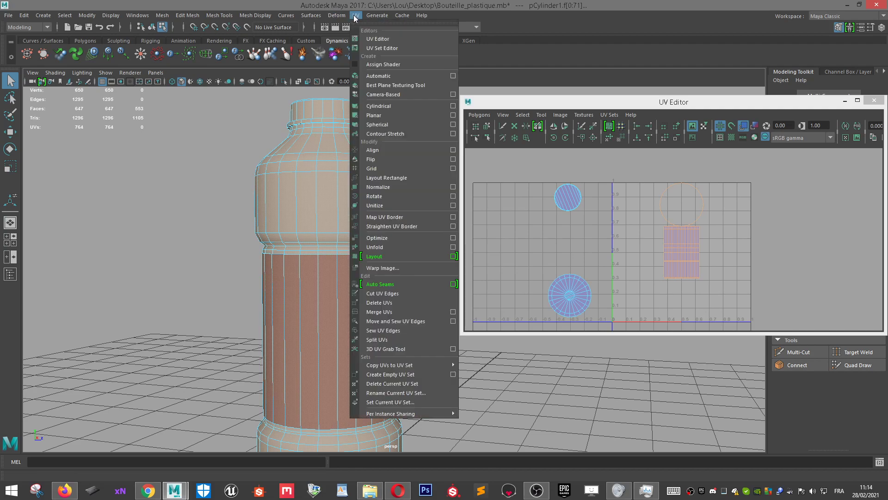
click(389, 111)
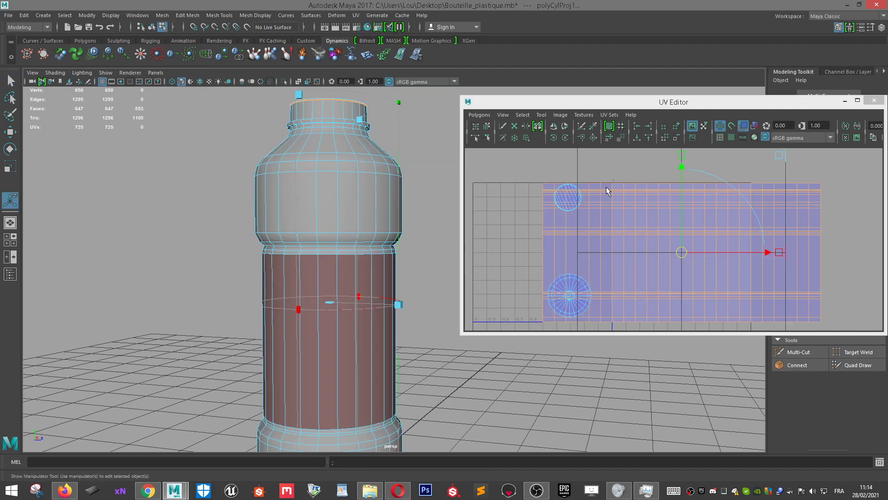
scroll(341, 225, down, 2)
alt+drag(373, 173, 598, 231)
scroll(623, 228, up, 2)
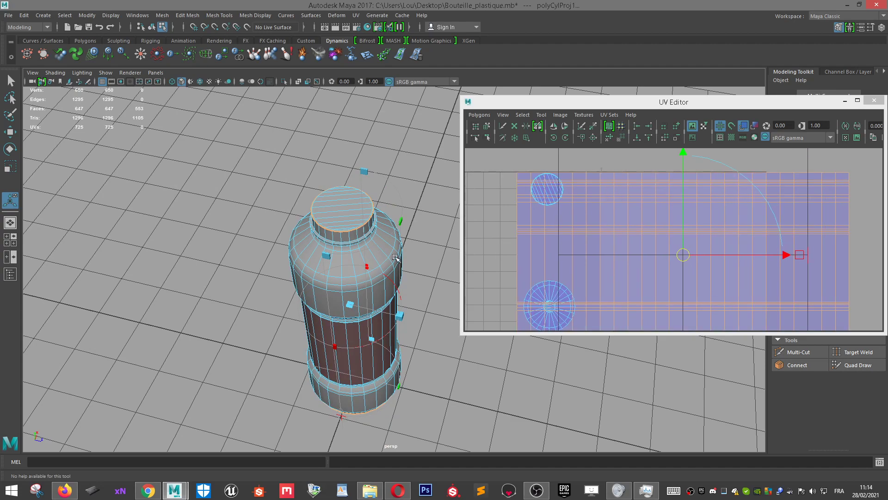
alt+middle_drag(687, 257, 688, 245)
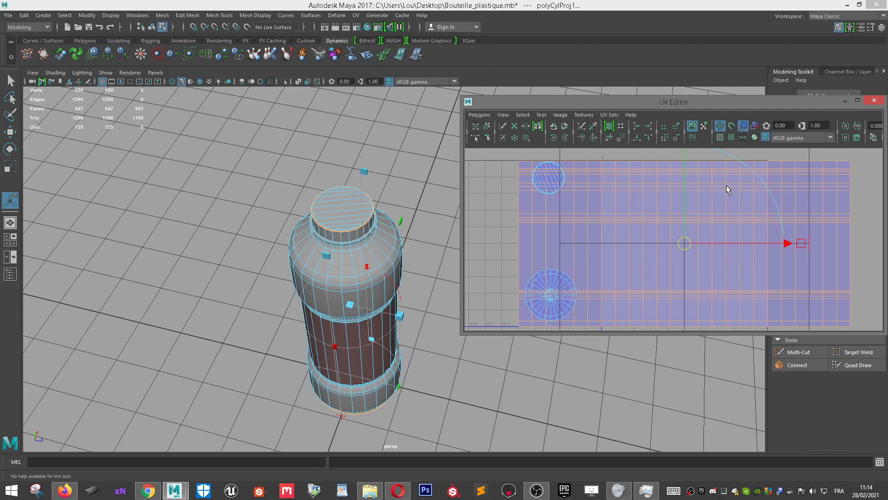
Normalize the side walls' projected UV shell so it fits the width of the UV square.
click(479, 114)
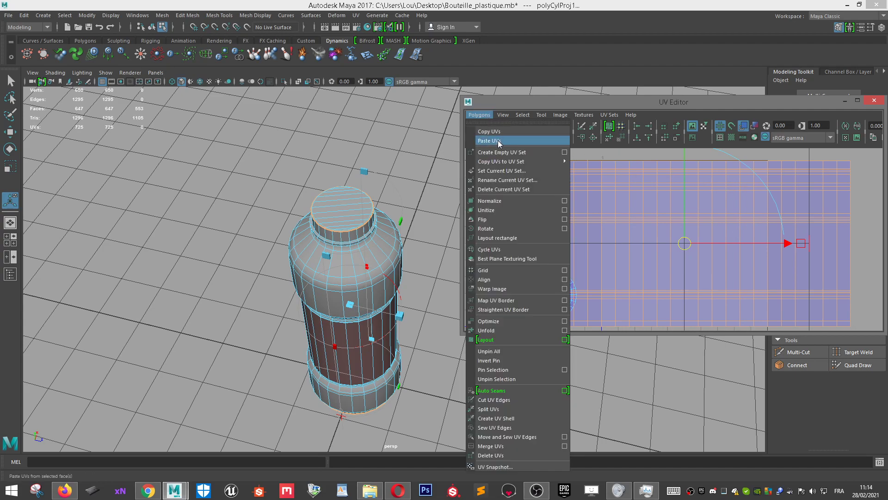
click(504, 204)
scroll(681, 250, up, 2)
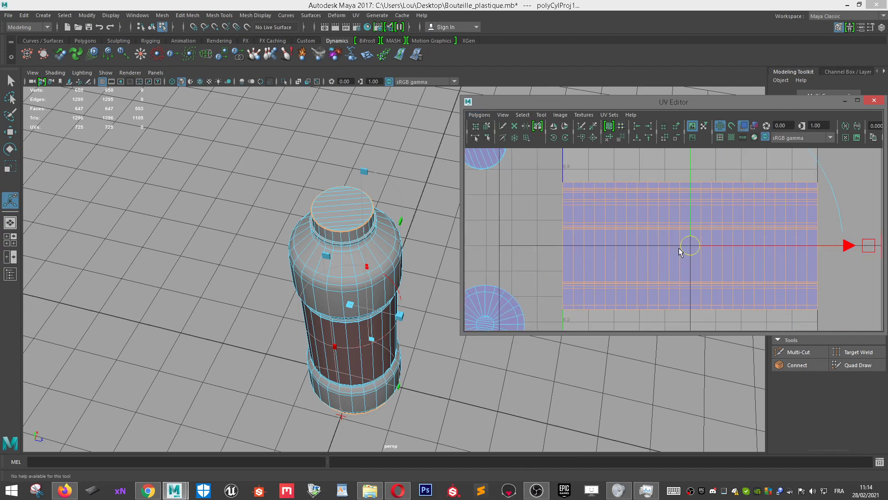
scroll(680, 251, up, 2)
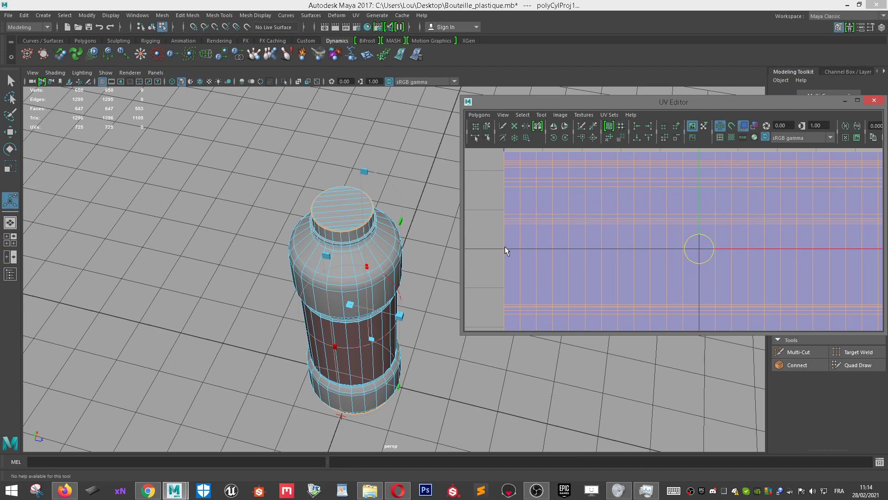
scroll(783, 249, down, 2)
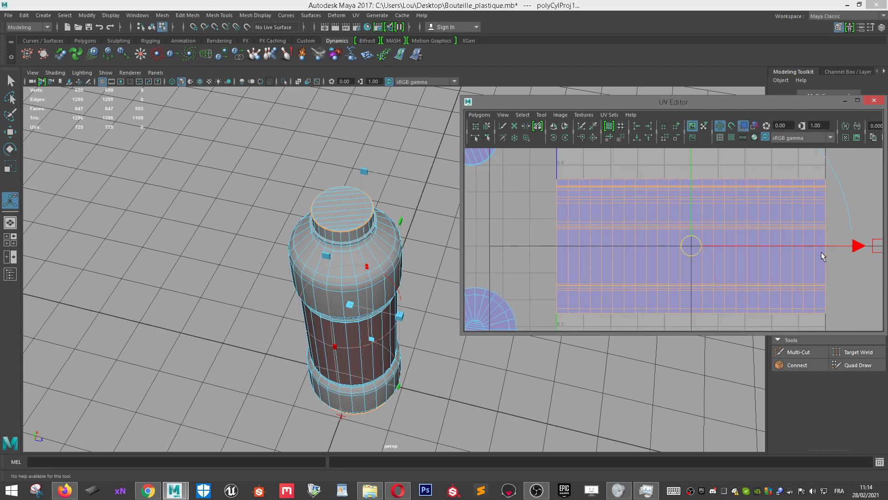
alt+right_drag(270, 302, 363, 327)
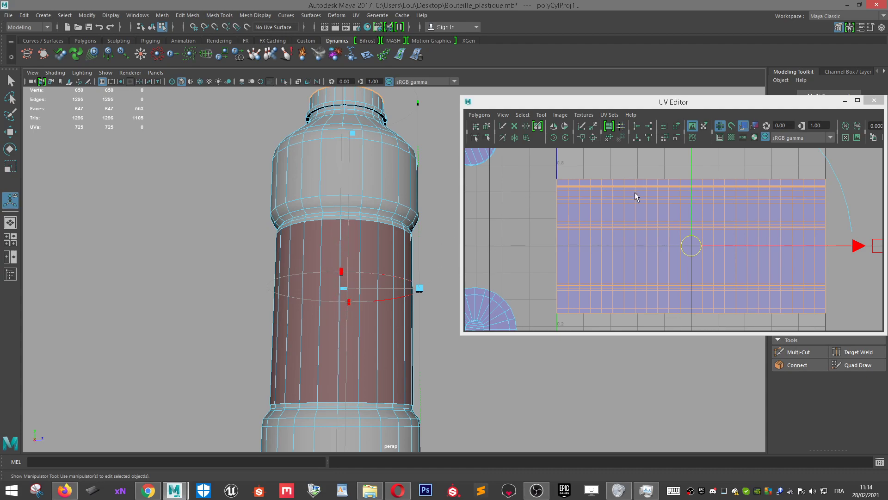
Move the side-wall UV shell down near the lower edge of the UV square and clear the selection.
scroll(626, 212, down, 5)
scroll(676, 238, up, 2)
key(w)
drag(690, 211, 689, 234)
click(259, 221)
Select the edge loop along the label area's upper border and cut the UVs along it.
scroll(302, 230, up, 3)
scroll(302, 230, up, 1)
alt+drag(302, 230, 303, 296)
scroll(304, 295, down, 2)
scroll(315, 327, up, 7)
scroll(306, 336, up, 5)
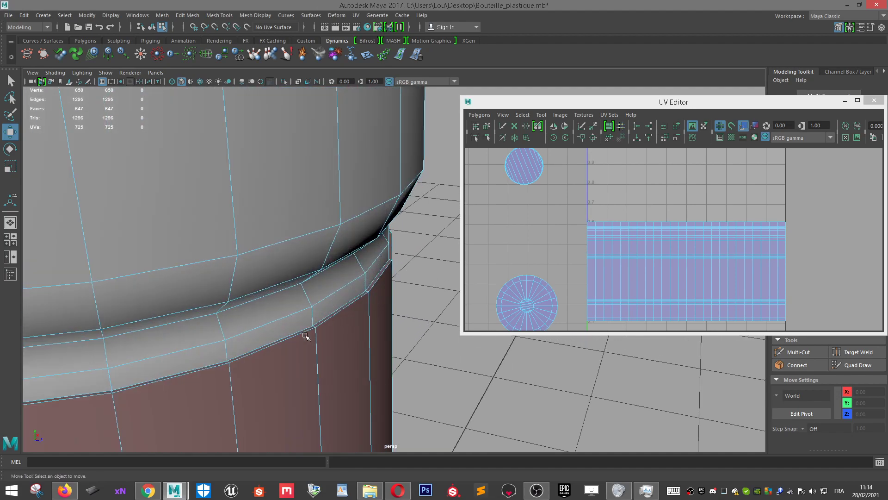
right_drag(337, 224, 336, 185)
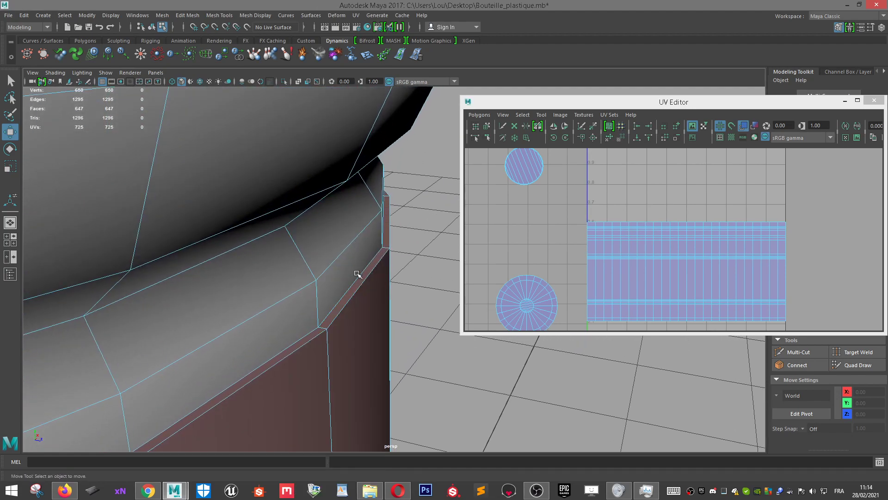
double_click(360, 275)
scroll(696, 233, down, 1)
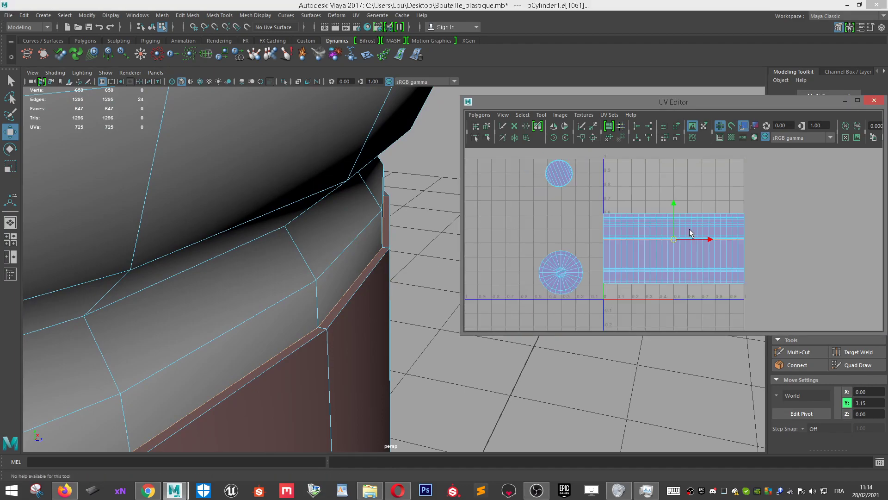
scroll(689, 234, up, 6)
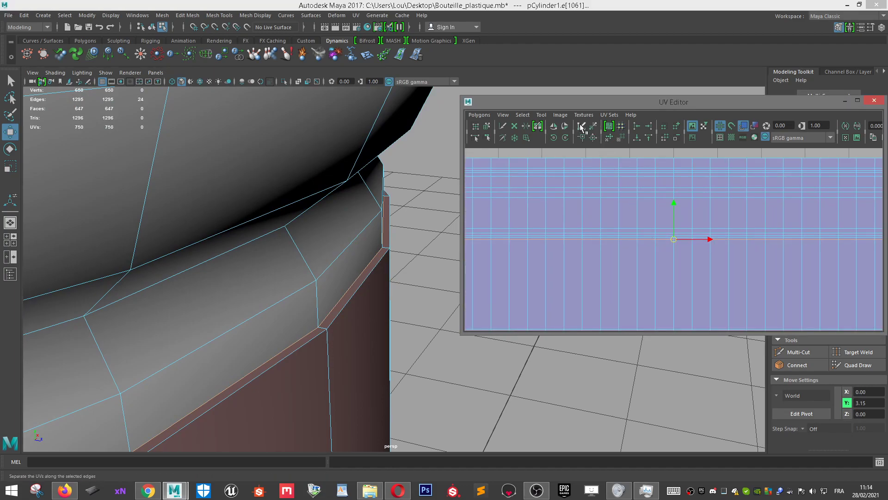
Select the UV shell of the bottle's upper section and move it slightly up, away from the label shell.
scroll(590, 197, down, 2)
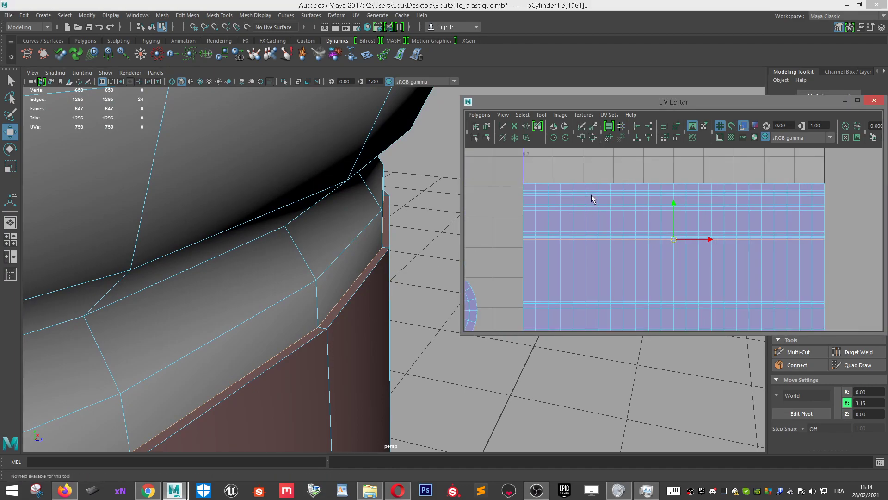
right_drag(665, 186, 664, 211)
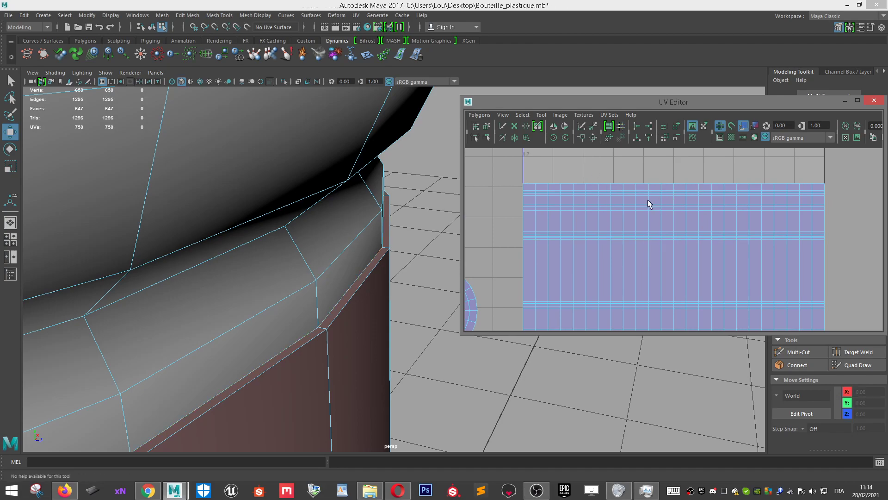
double_click(648, 199)
drag(675, 191, 675, 188)
scroll(668, 218, down, 2)
scroll(410, 253, down, 5)
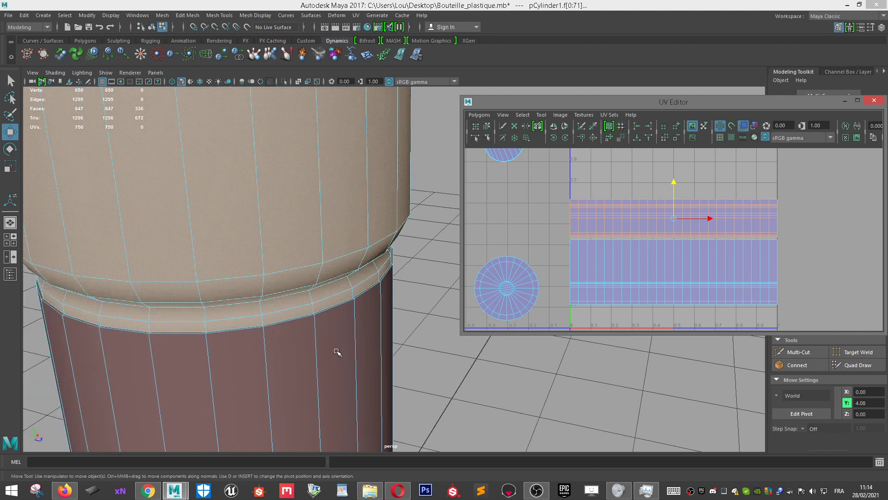
alt+middle_drag(336, 350, 398, 224)
scroll(618, 247, up, 3)
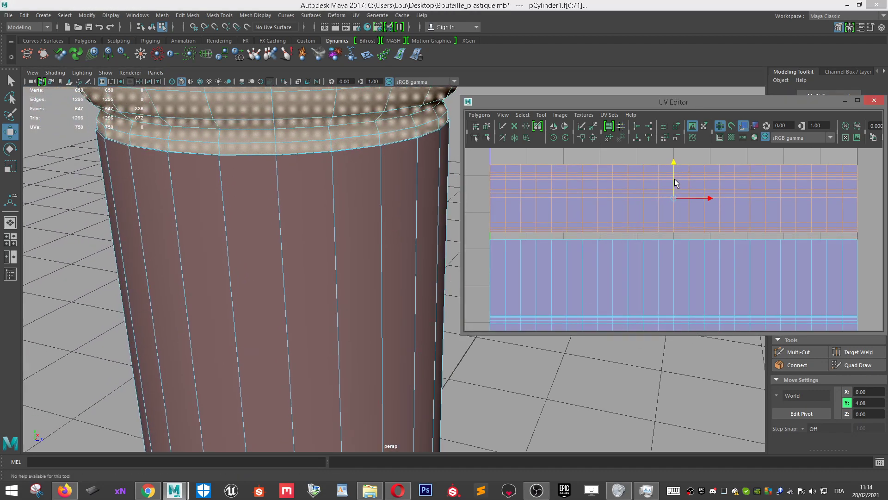
Select the edge loop along the label area's lower border and cut the UVs along it.
scroll(676, 196, down, 2)
alt+middle_drag(687, 268, 712, 205)
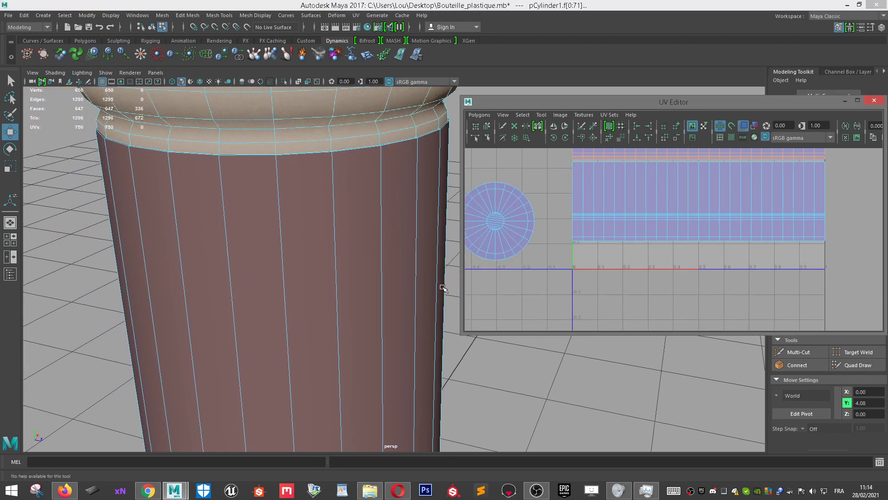
scroll(358, 329, down, 5)
alt+drag(358, 329, 358, 303)
scroll(361, 319, up, 5)
alt+middle_drag(374, 381, 408, 230)
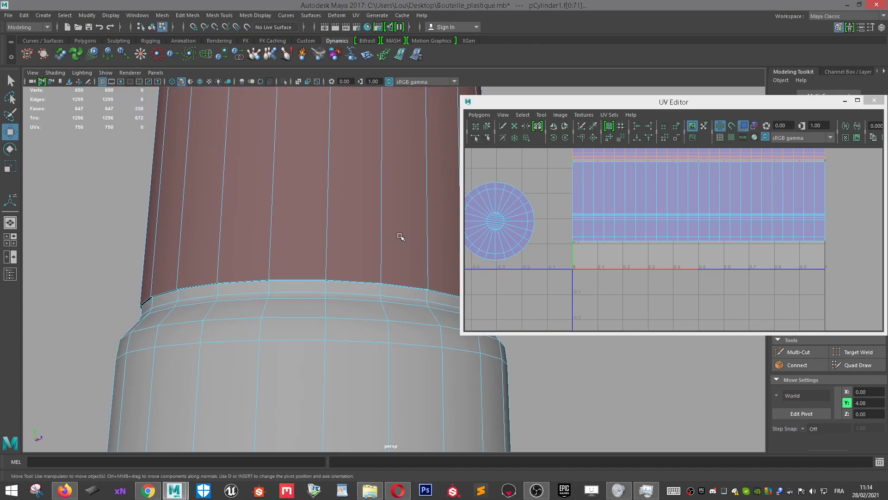
scroll(331, 329, up, 6)
alt+drag(361, 331, 380, 303)
alt+middle_drag(381, 303, 381, 239)
right_drag(382, 240, 372, 203)
double_click(370, 203)
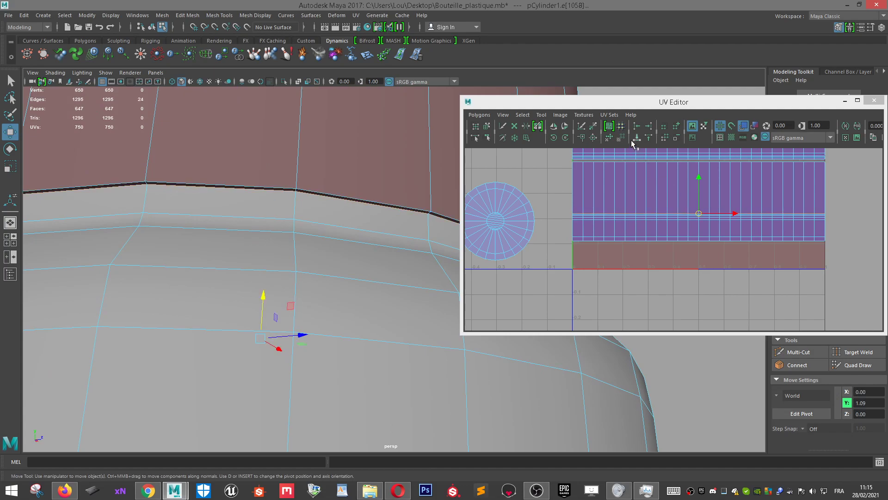
click(581, 127)
Select the UV shell of the bottle's bottom section and move it slightly down, away from the label shell.
right_drag(640, 168, 644, 196)
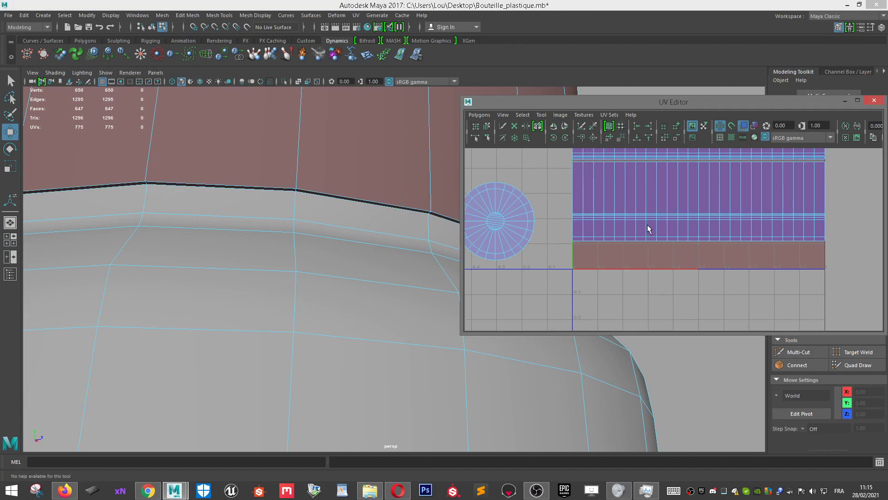
double_click(647, 226)
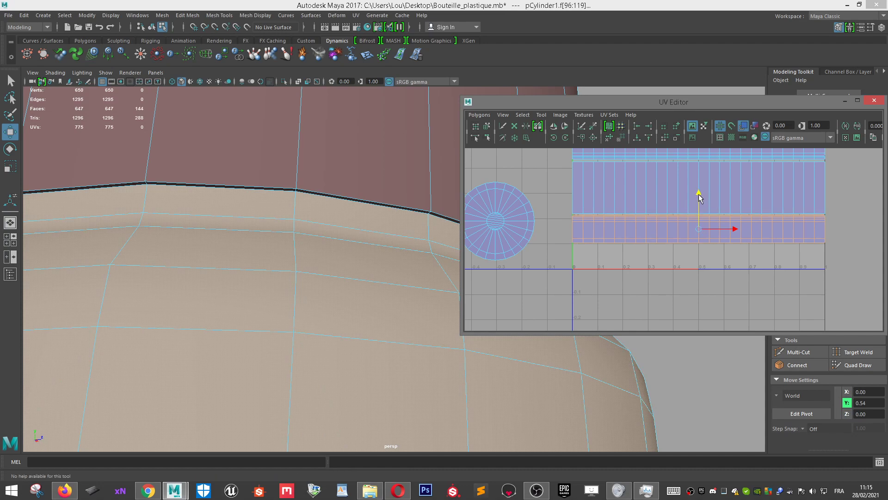
scroll(704, 199, down, 2)
scroll(709, 204, down, 2)
Add the label and upper section shells to the selection and turn on the checker pattern display.
alt+middle_drag(710, 205, 688, 220)
scroll(698, 260, up, 5)
shift+double_click(675, 225)
shift+double_click(676, 175)
click(731, 137)
scroll(335, 245, down, 10)
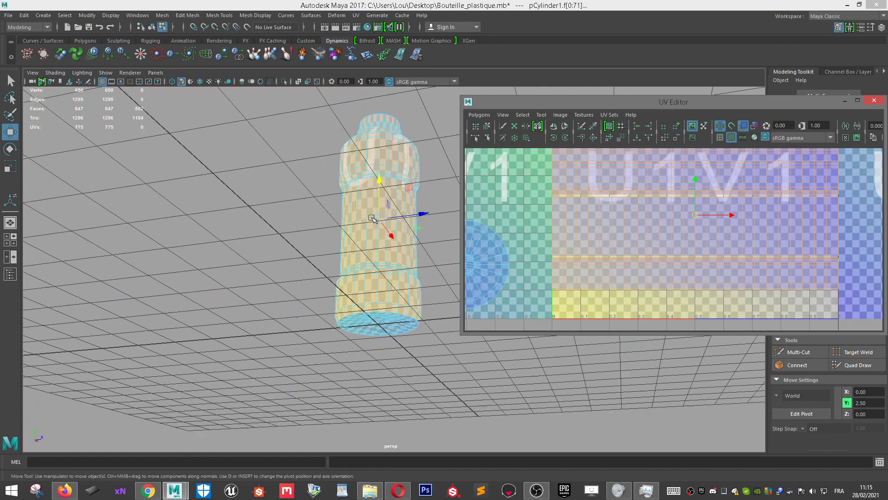
Examine the checker pattern on the bottle's side walls for stretching and size differences between sections.
alt+drag(373, 206, 375, 239)
scroll(375, 236, up, 4)
scroll(376, 237, up, 2)
click(389, 233)
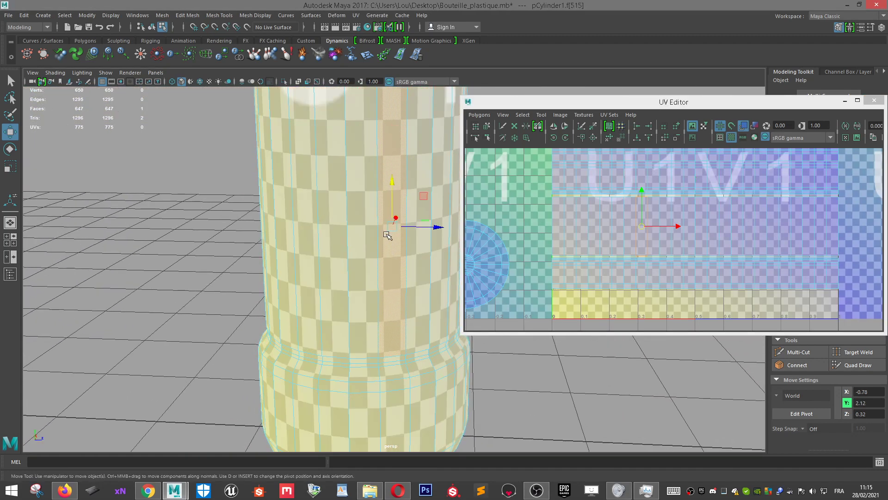
scroll(620, 229, up, 1)
scroll(376, 227, down, 6)
alt+drag(377, 228, 373, 248)
scroll(377, 254, up, 4)
mouse_move(396, 308)
alt+mouse_down()
mouse_move(398, 286)
mouse_move(396, 325)
alt+mouse_up()
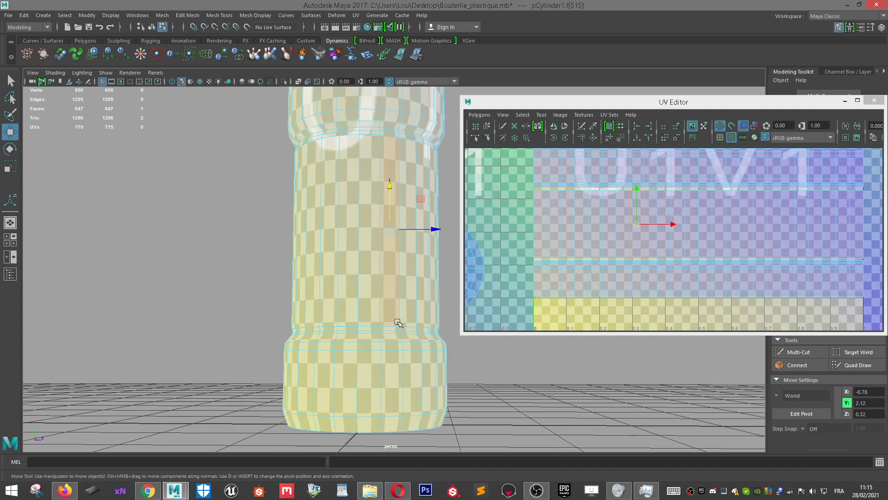
Move the bottom section's UV shell farther down from the label shell and select the label shell.
double_click(648, 277)
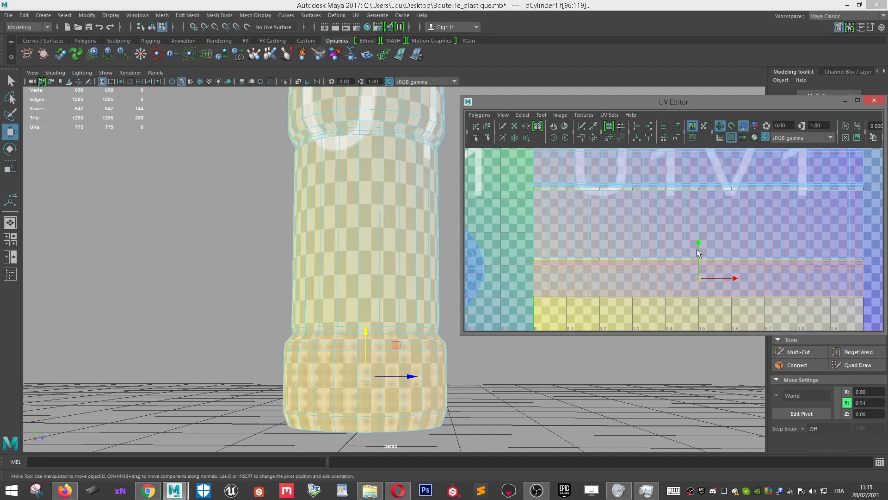
drag(697, 250, 701, 282)
double_click(687, 221)
Examine the checker pattern on the ridge above the label, framing one of its faces in the UV Editor.
scroll(372, 196, up, 3)
alt+drag(372, 195, 379, 170)
scroll(362, 261, up, 4)
scroll(368, 235, up, 3)
click(371, 155)
key(f)
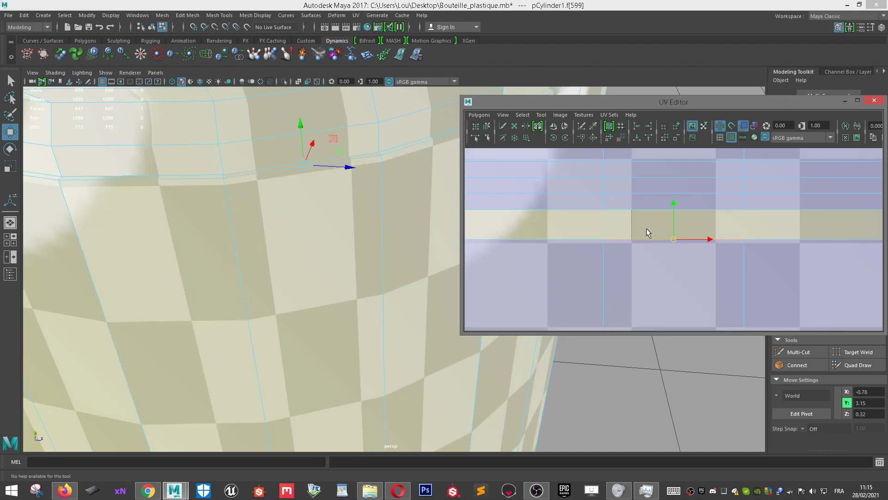
scroll(650, 241, up, 2)
scroll(645, 254, down, 2)
scroll(645, 254, down, 2)
scroll(411, 218, down, 4)
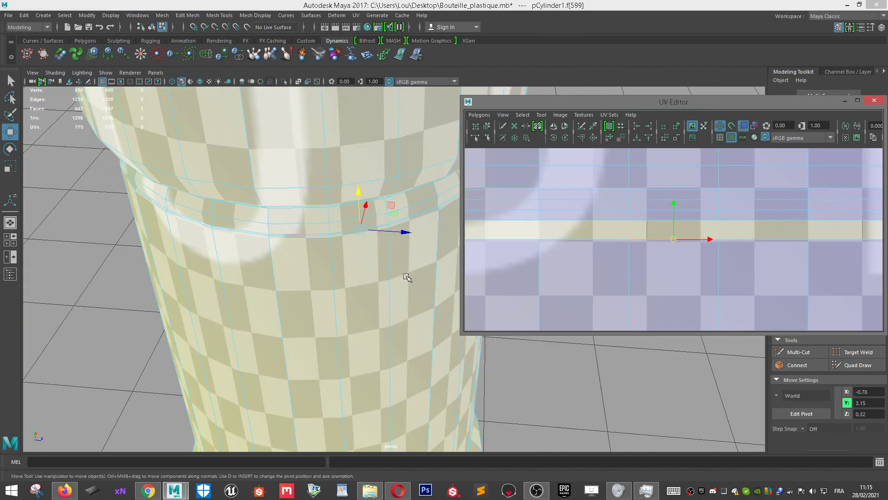
Select faces on the label wall to locate them in the UV layout and turn off the checker pattern display.
click(375, 286)
shift+double_click(329, 290)
key(f)
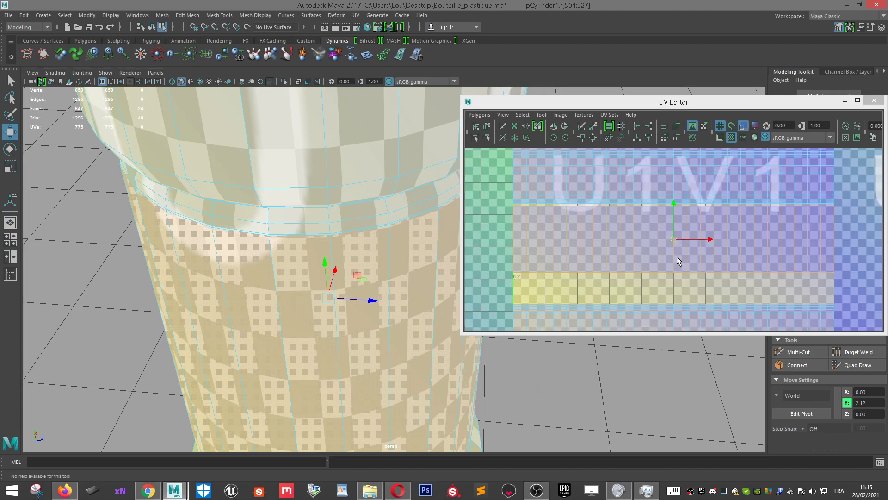
click(357, 359)
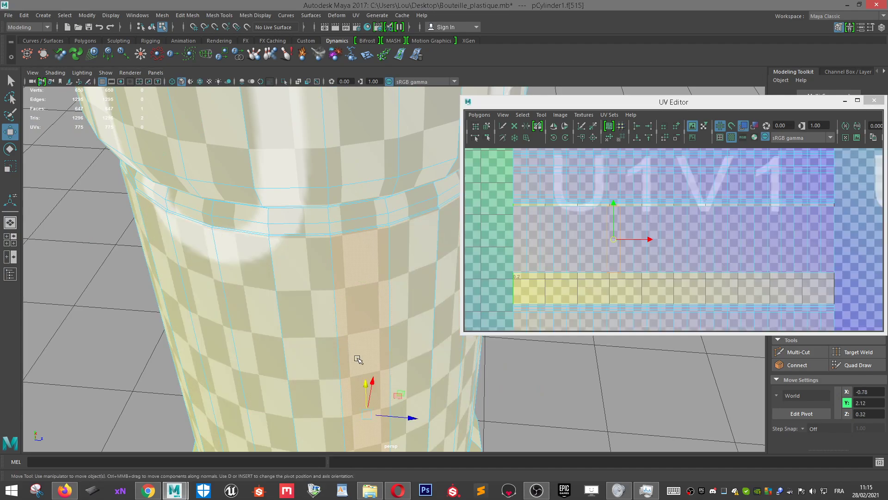
click(765, 137)
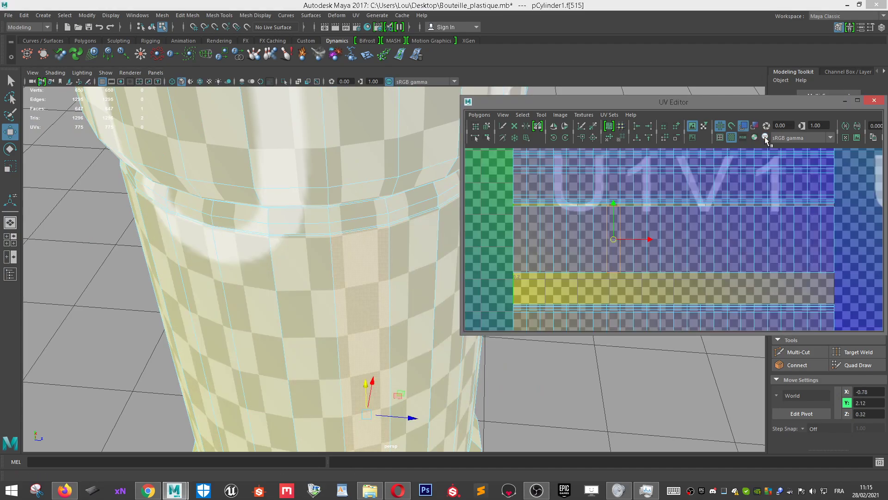
click(732, 138)
alt+drag(377, 259, 360, 199)
click(347, 201)
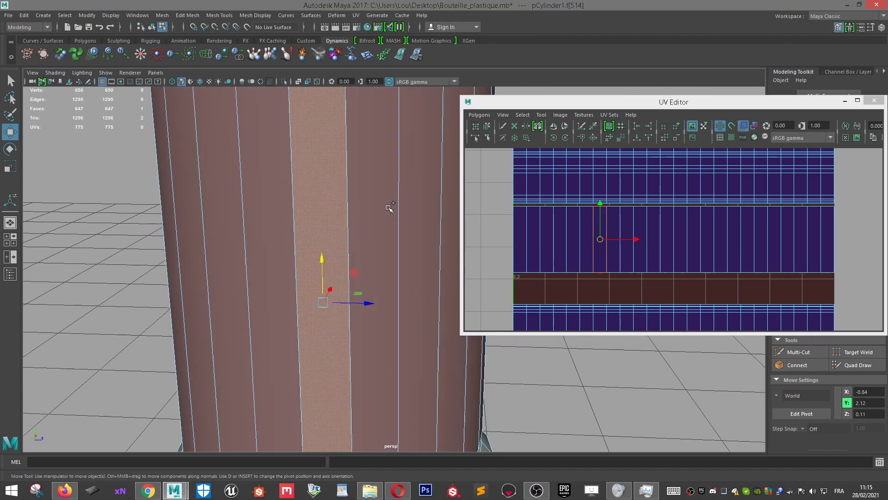
Try to scale the label's ring of side faces slightly in the vertical direction, undo it, and turn the checker pattern back on.
shift+double_click(375, 188)
scroll(596, 243, up, 2)
key(r)
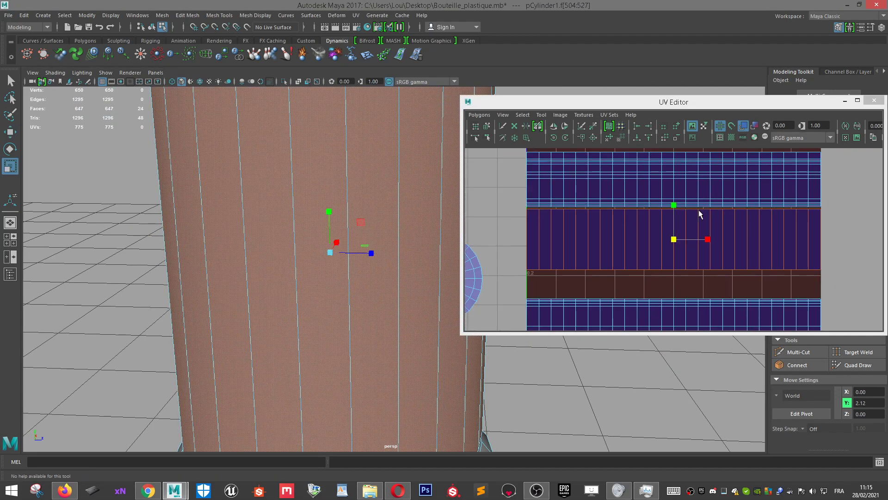
mouse_move(675, 205)
mouse_down()
mouse_move(691, 212)
mouse_move(674, 206)
mouse_up()
scroll(626, 182, up, 3)
alt+middle_drag(626, 182, 698, 293)
scroll(698, 293, up, 7)
scroll(685, 291, down, 10)
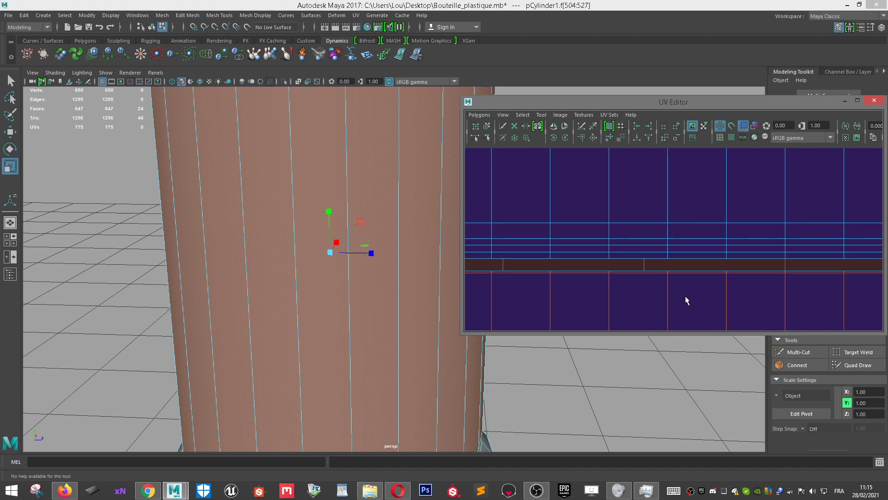
alt+middle_drag(709, 232, 708, 231)
key(ctrl+z)
key(ctrl+z)
click(732, 137)
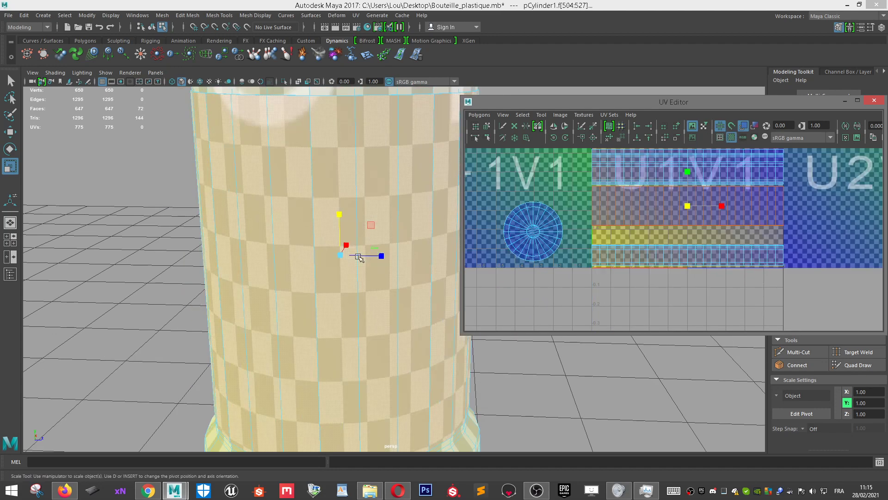
Stretch the label's UV shell vertically until its checker pattern on the bottle shows nearly square cells.
scroll(369, 251, down, 3)
scroll(358, 297, up, 3)
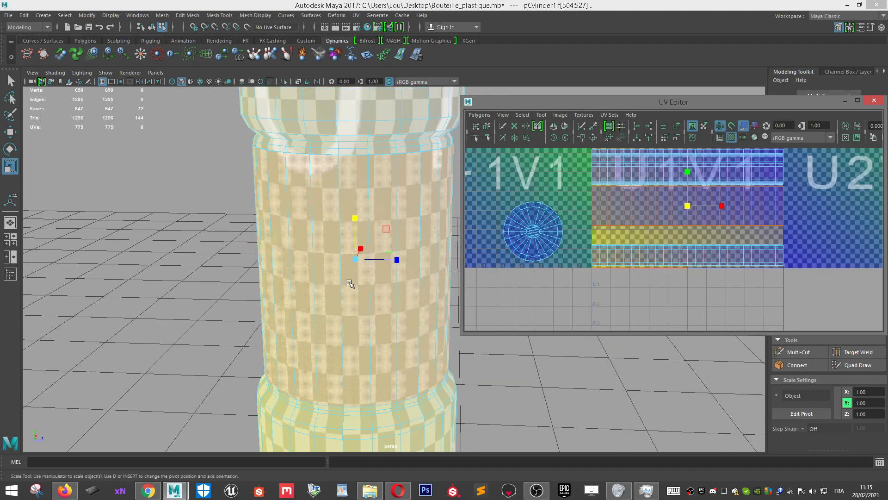
drag(688, 172, 689, 155)
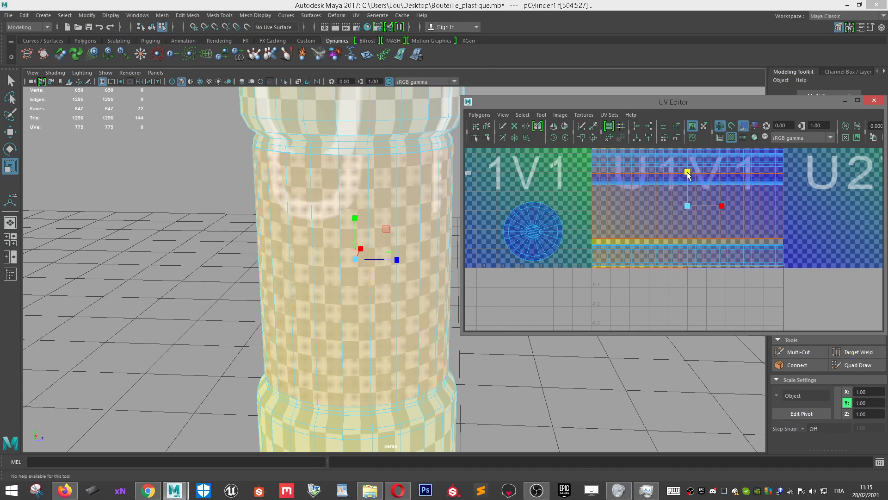
key(ctrl+z)
key(ctrl+z)
key(ctrl+z)
key(ctrl+z)
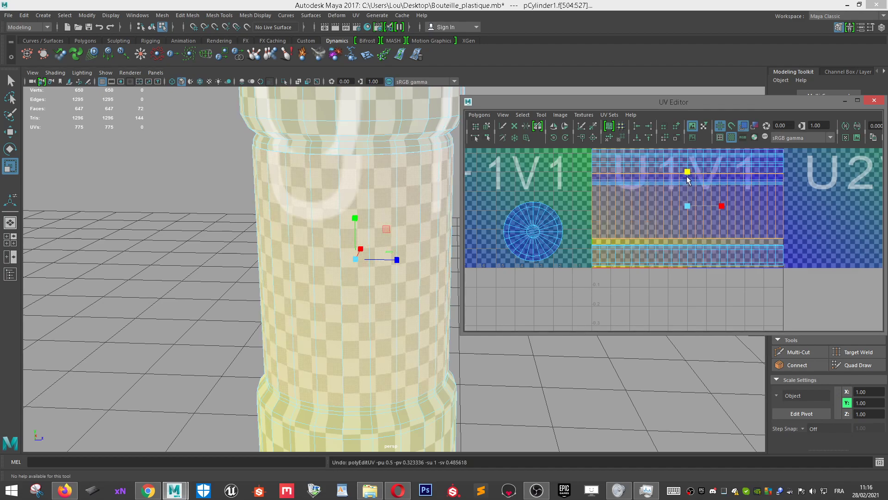
drag(688, 173, 690, 170)
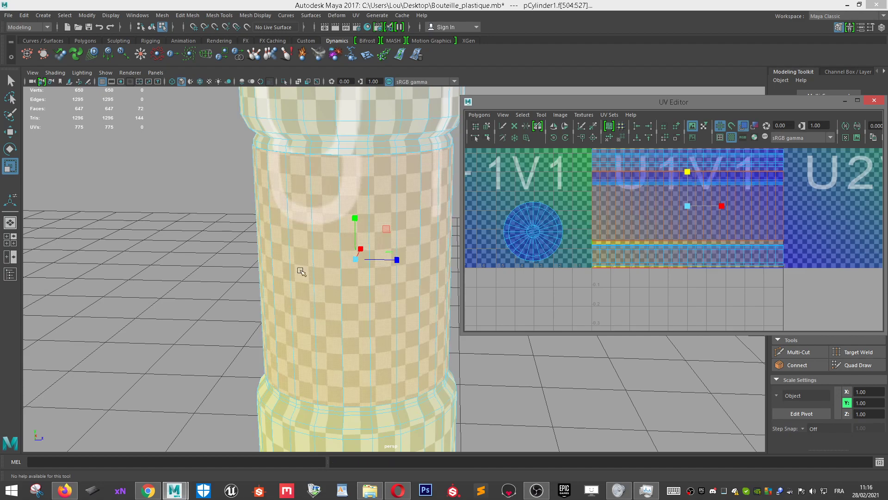
Try to enlarge the label's UV shell uniformly in both directions, and undo it.
scroll(289, 312, up, 5)
drag(687, 207, 784, 260)
key(ctrl+z)
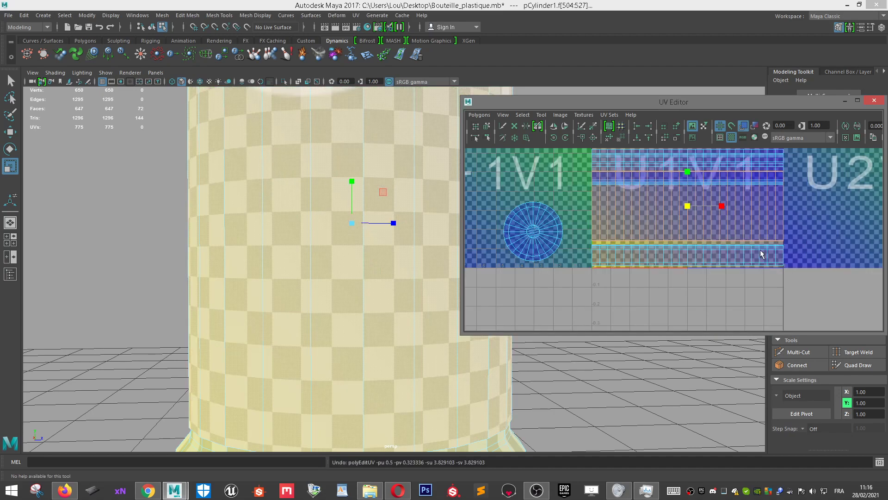
Select the upper section's UV shell and move it up, clear of the label shell.
scroll(682, 194, down, 2)
alt+middle_drag(682, 195, 683, 254)
scroll(375, 245, down, 6)
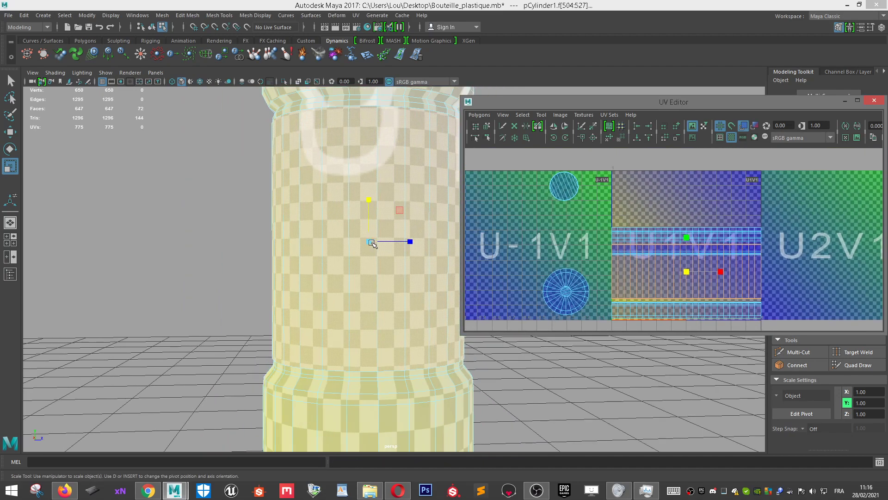
scroll(390, 317, up, 3)
click(639, 233)
key(w)
drag(687, 214, 687, 189)
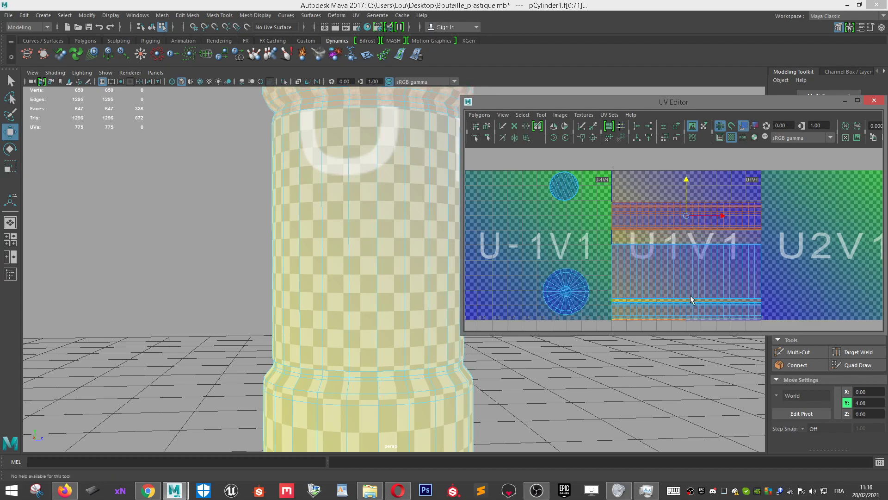
Select the label's UV shell and move it slightly up to make room above the bottom section's shell.
click(693, 310)
scroll(400, 370, up, 4)
alt+middle_drag(401, 379, 409, 197)
alt+drag(409, 199, 394, 245)
scroll(672, 240, up, 2)
click(702, 272)
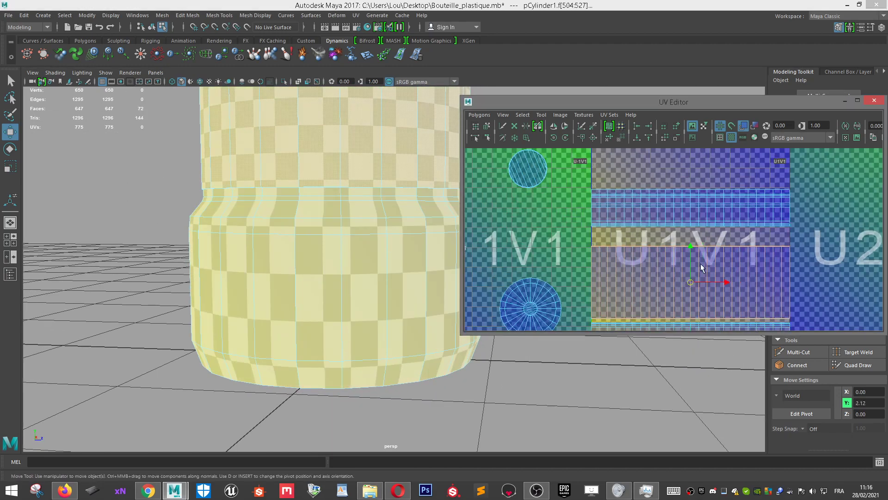
drag(693, 246, 694, 240)
alt+middle_drag(693, 275, 693, 207)
Select the bottom section's UV shell and stretch it vertically until its checker cells look nearly square.
click(695, 268)
scroll(663, 213, down, 2)
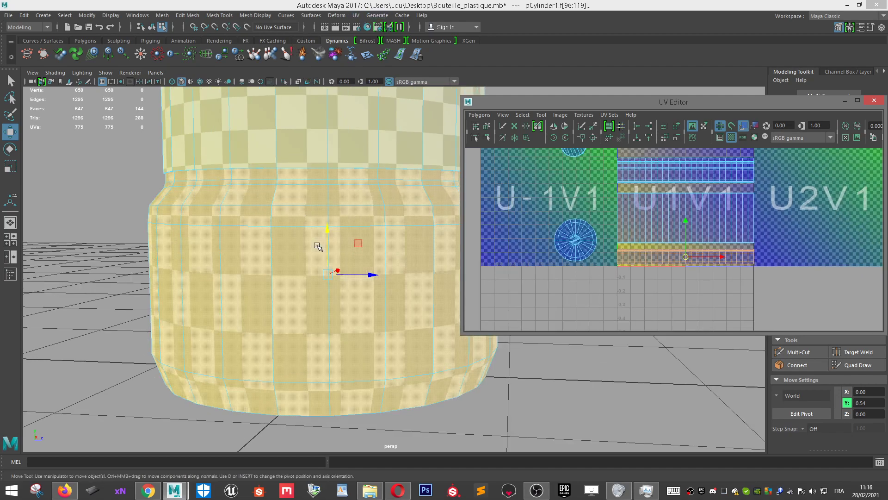
scroll(318, 246, up, 2)
scroll(673, 263, up, 4)
key(r)
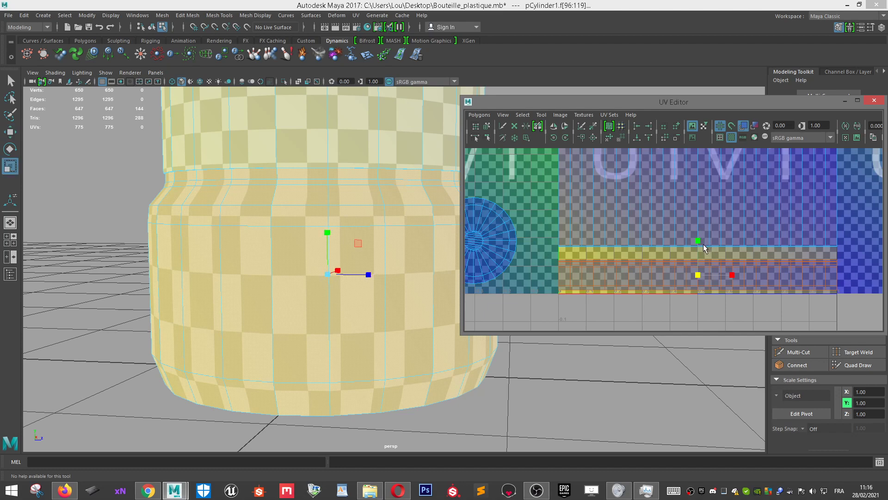
drag(700, 240, 699, 221)
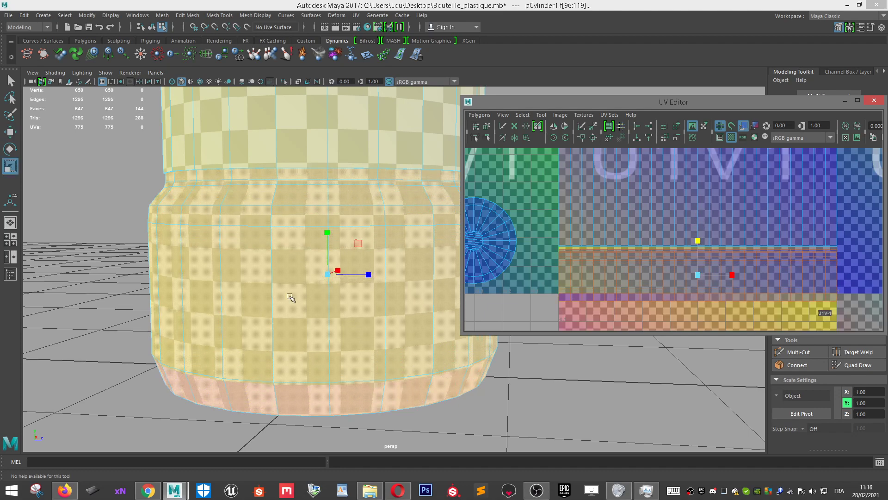
Examine the checker pattern on the bottom section's wall, shoulder and ridge faces and on the bottle's underside.
scroll(306, 290, up, 1)
scroll(565, 235, up, 2)
scroll(347, 171, up, 2)
scroll(348, 170, down, 2)
right_drag(352, 162, 355, 185)
click(357, 201)
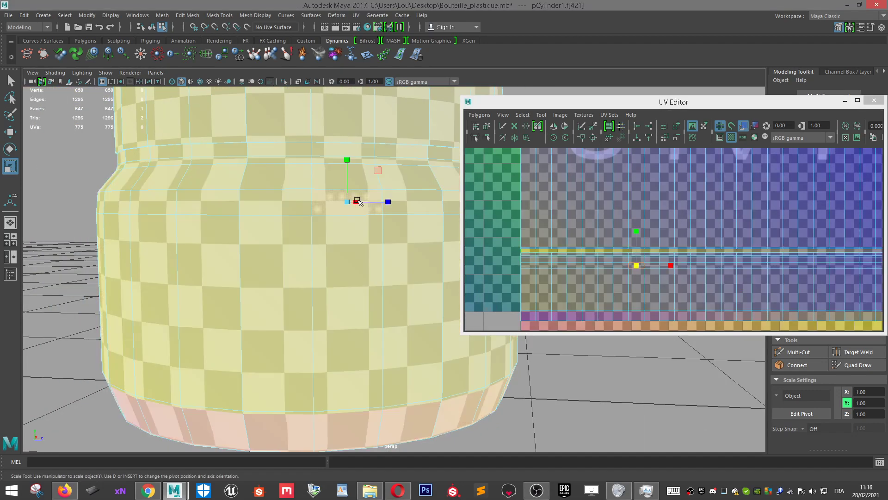
click(364, 176)
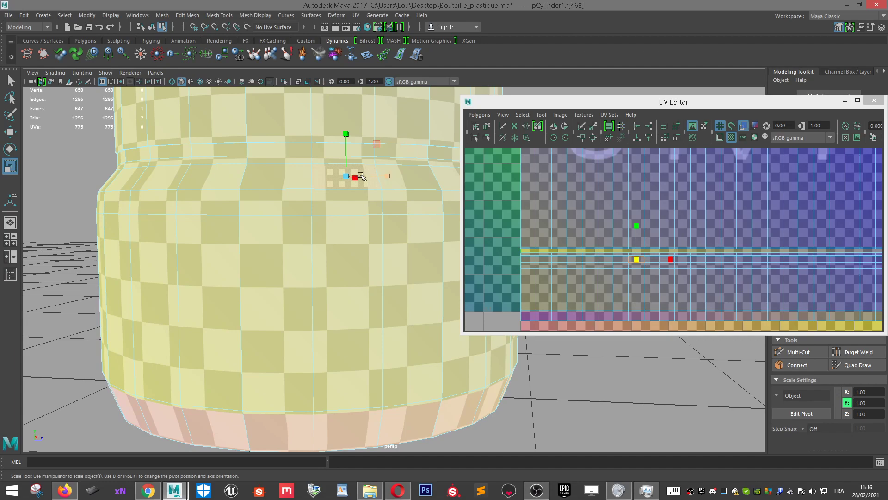
scroll(351, 194, up, 5)
key(w)
click(261, 211)
click(265, 194)
scroll(278, 199, down, 9)
alt+drag(382, 344, 368, 325)
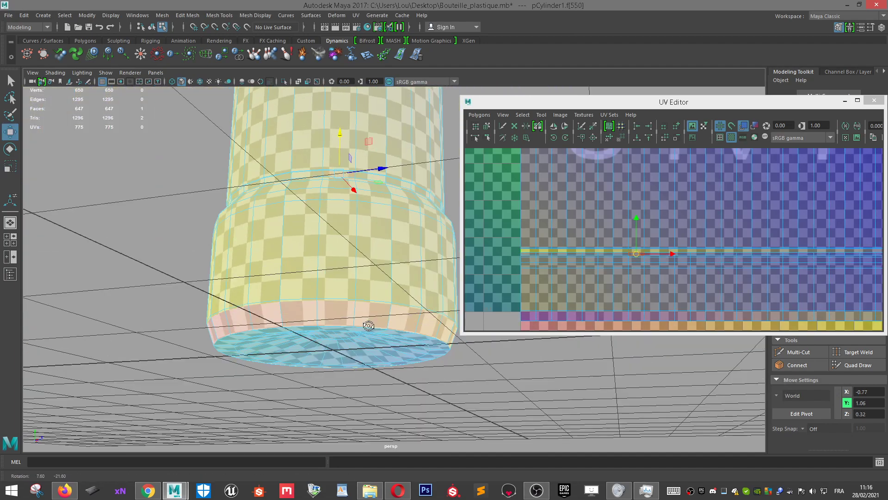
Raise the bottom section's UV shell fully inside the U1V1 tile and reposition the label shell just above it.
click(353, 313)
scroll(602, 295, down, 3)
scroll(662, 256, down, 4)
alt+middle_drag(708, 209, 703, 236)
double_click(703, 235)
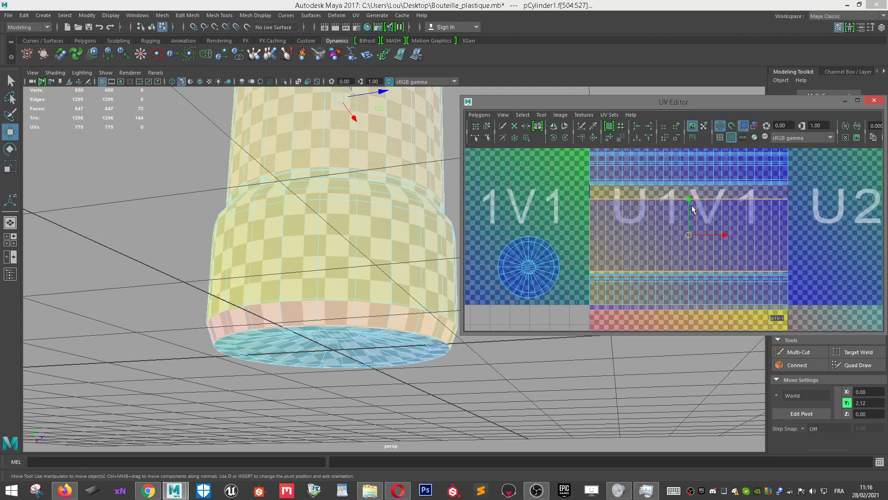
double_click(685, 282)
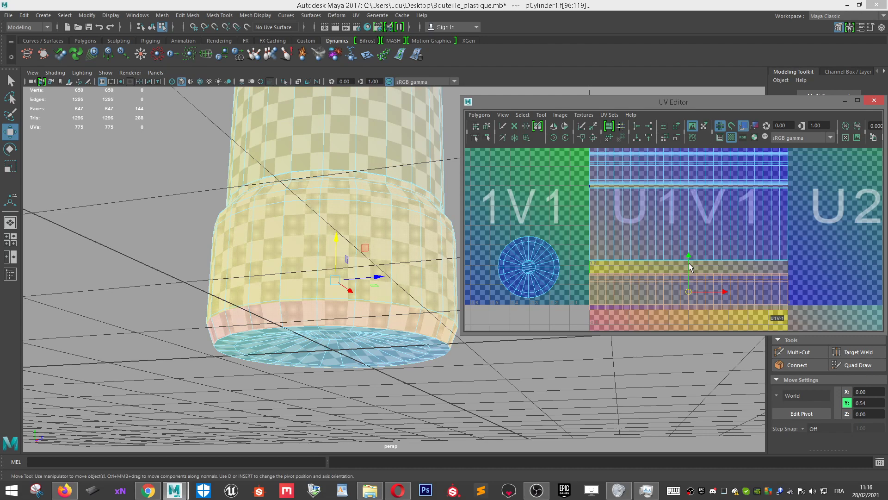
drag(689, 267, 689, 261)
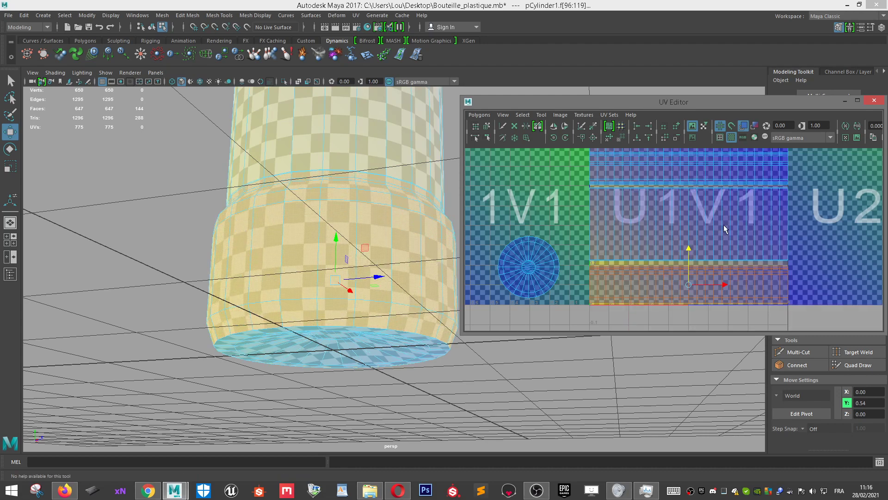
double_click(702, 208)
drag(689, 198, 690, 200)
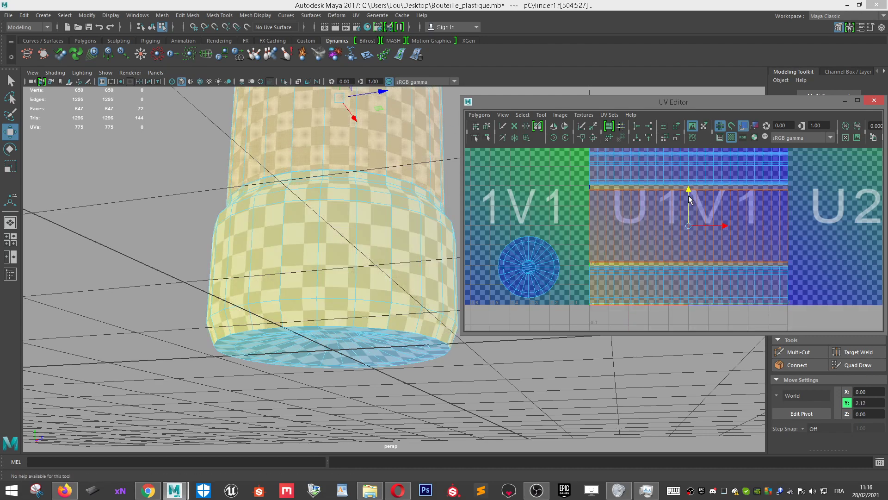
Examine the checker pattern on the upper section's shell, checking a shoulder face below the neck in the UV layout.
alt+middle_drag(692, 178, 712, 266)
double_click(699, 250)
key(f)
alt+drag(283, 211, 361, 260)
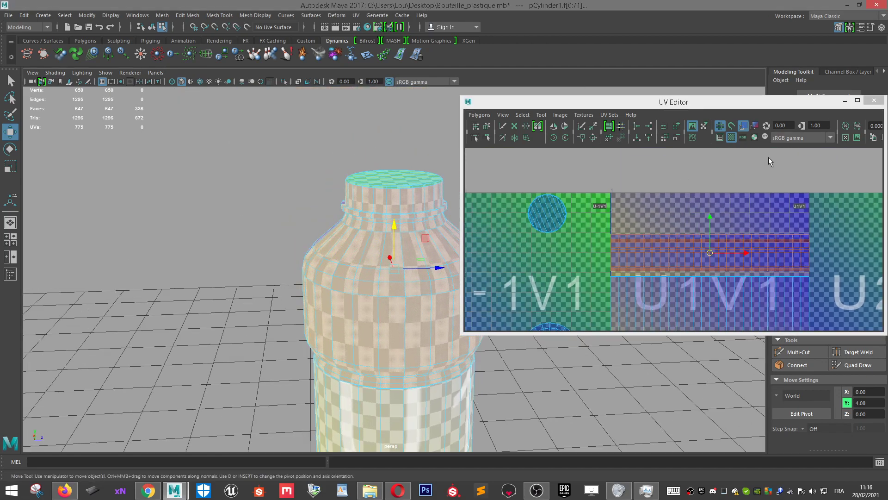
alt+middle_drag(393, 238, 353, 184)
scroll(353, 185, up, 3)
mouse_move(347, 254)
alt+mouse_down()
mouse_move(364, 223)
mouse_move(359, 265)
alt+mouse_up()
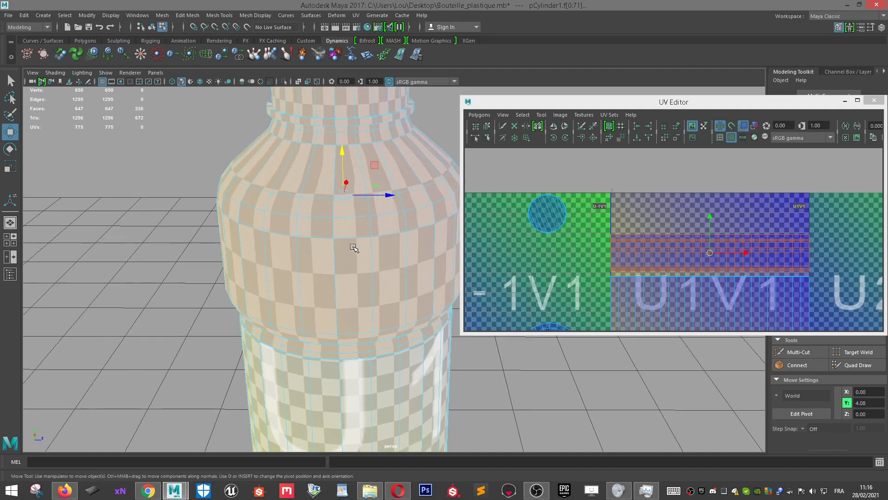
click(309, 166)
key(f)
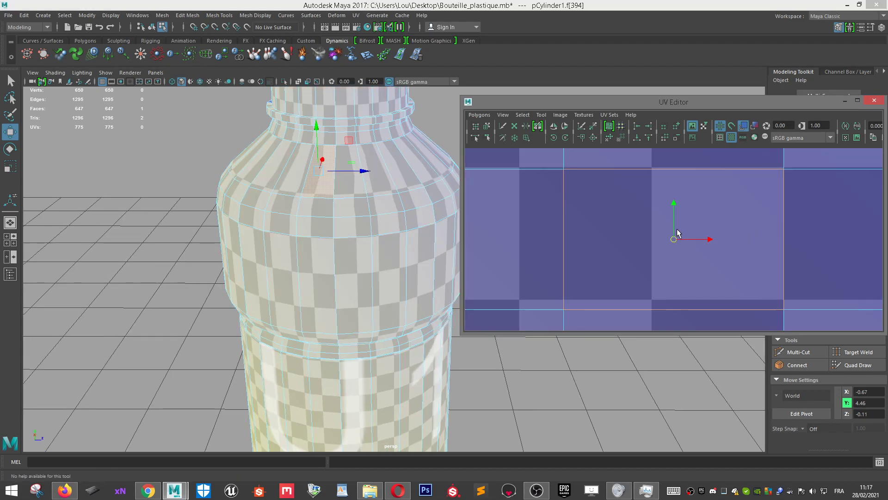
scroll(353, 191, down, 2)
scroll(623, 232, down, 6)
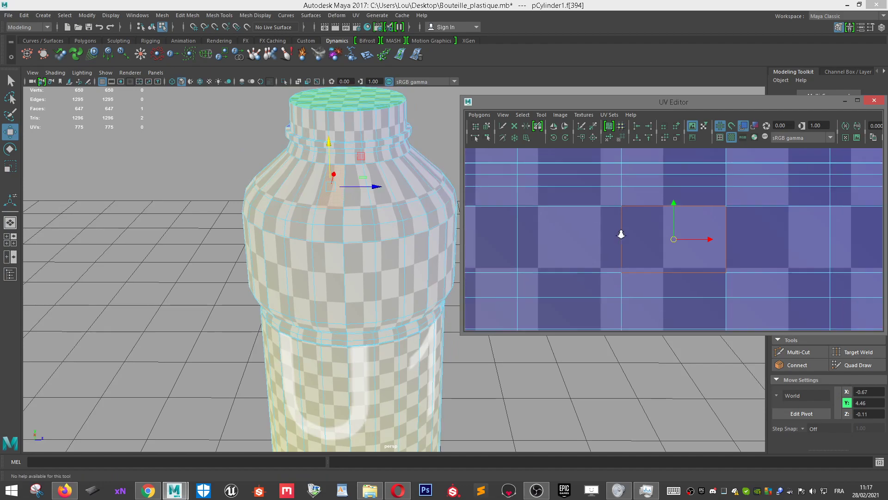
scroll(624, 232, down, 8)
alt+middle_drag(713, 213, 635, 213)
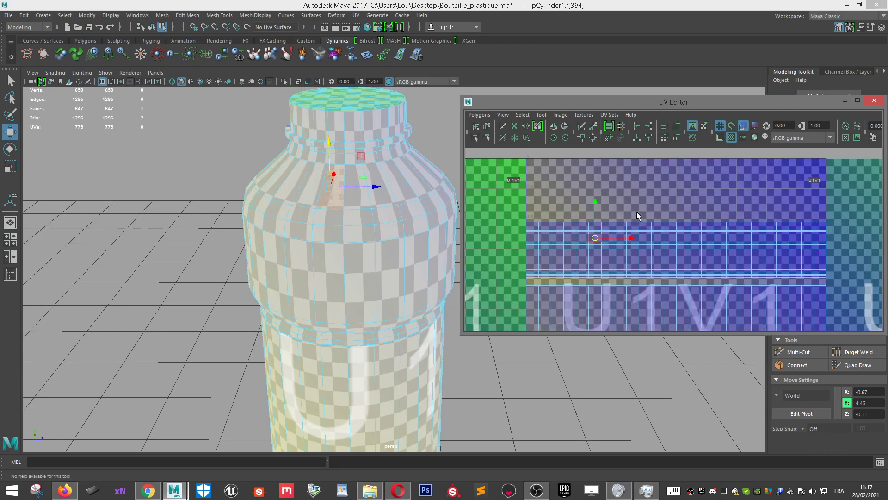
Select the neck's upper rows of UVs in the upper section's shell and move them slightly up to lengthen the shoulder faces.
right_drag(638, 216, 666, 209)
drag(501, 213, 881, 241)
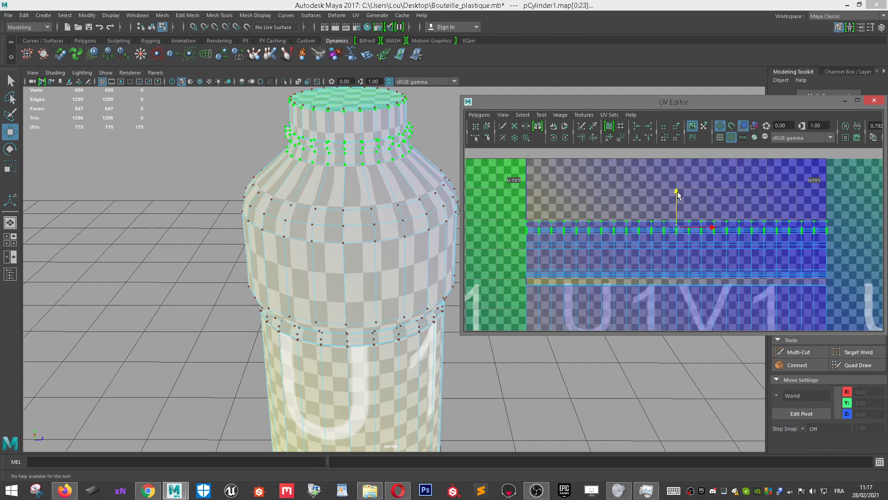
drag(678, 188, 679, 187)
scroll(389, 176, up, 2)
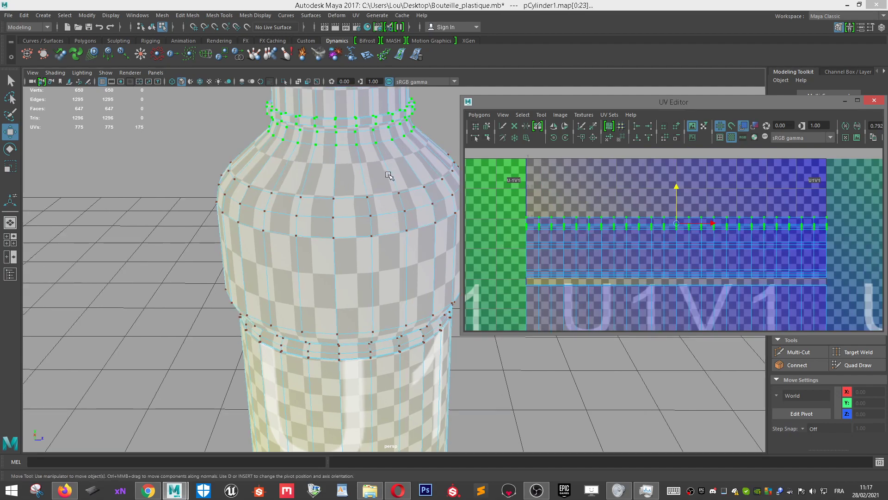
alt+middle_drag(390, 176, 371, 221)
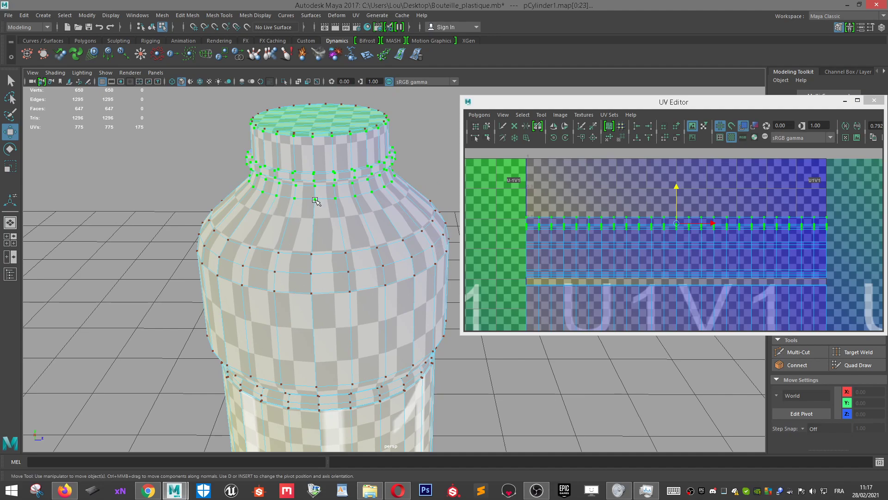
Select the upper section's whole UV shell and scale it up vertically to even out its stretched checker squares.
scroll(388, 239, down, 3)
scroll(388, 238, up, 3)
alt+drag(388, 239, 416, 217)
scroll(632, 254, up, 3)
scroll(625, 250, down, 3)
right_drag(605, 242, 606, 260)
click(598, 251)
double_click(598, 251)
alt+drag(389, 254, 369, 245)
key(r)
drag(677, 203, 678, 186)
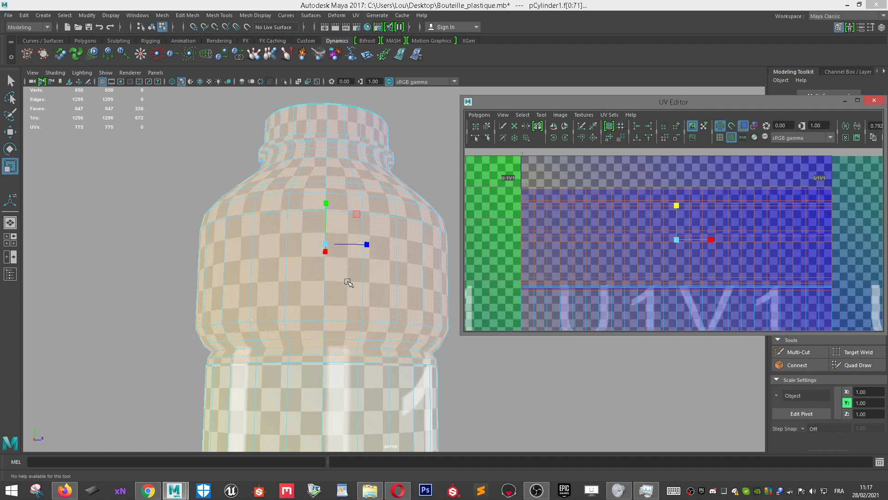
Examine the checker pattern on the upper section's lower wall, locating one of its lower faces in the UV layout.
scroll(352, 337, up, 2)
scroll(606, 260, up, 2)
click(616, 293)
click(615, 293)
alt+middle_drag(638, 292, 726, 183)
alt+drag(433, 356, 404, 359)
scroll(363, 404, up, 4)
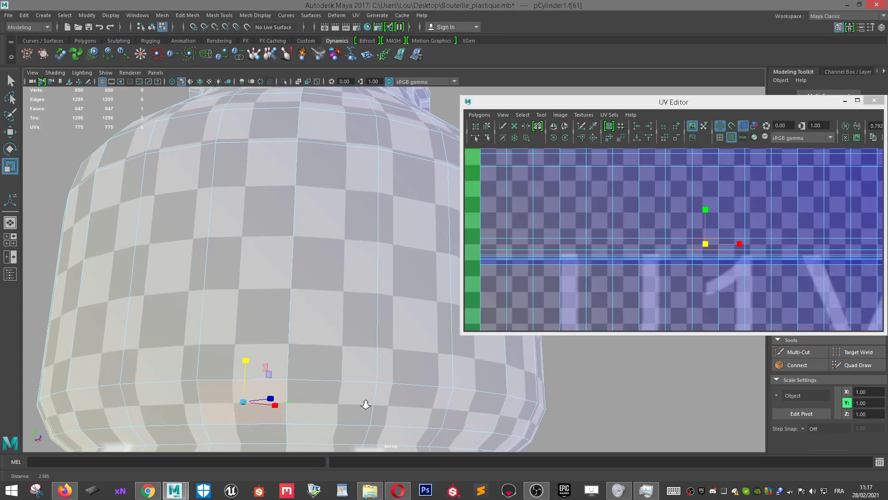
scroll(680, 272, down, 5)
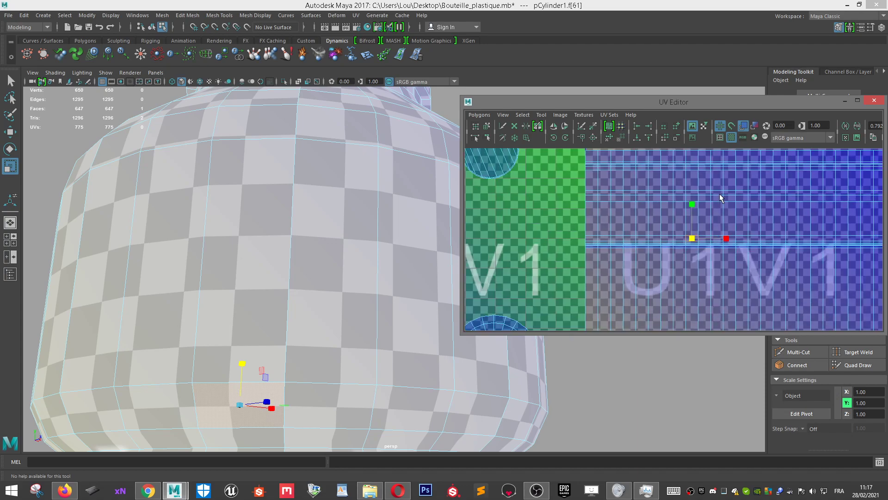
Reselect the upper section's UV shell and move it up clear of the label shell.
key(ctrl+z)
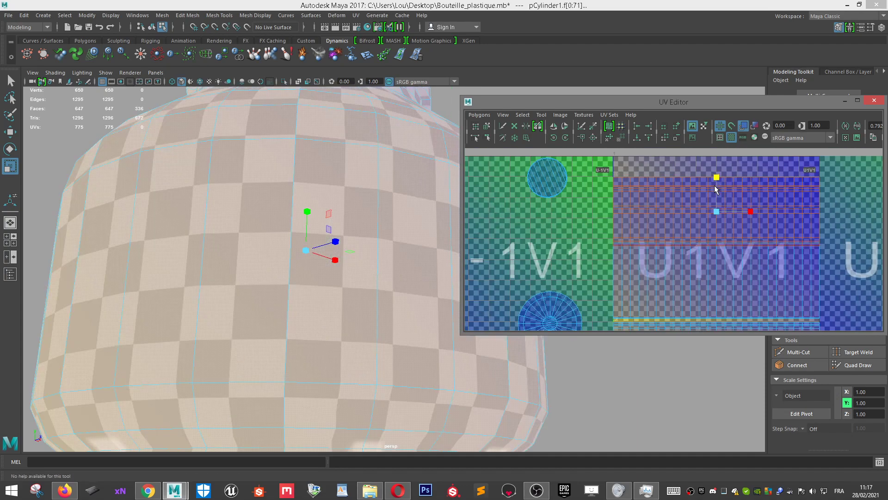
key(w)
scroll(618, 237, up, 2)
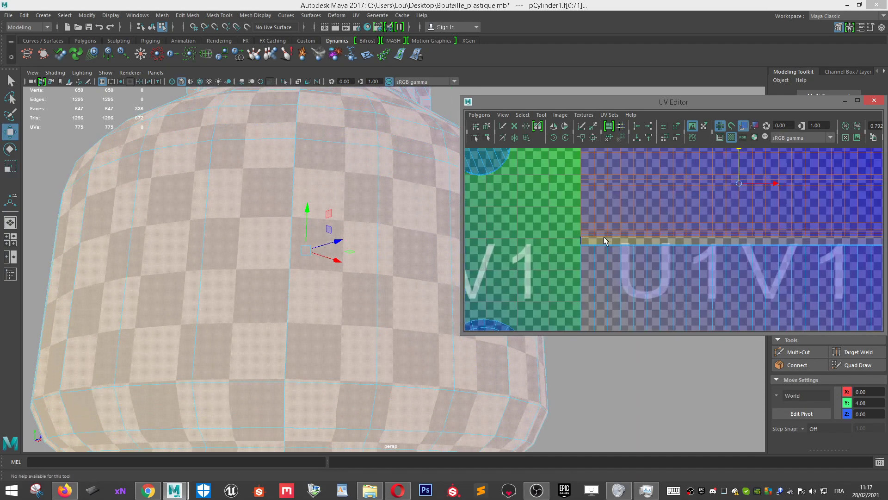
Select the upper section's face rows above its lower rim in the UV layout and shift them slightly up.
scroll(618, 237, up, 1)
click(656, 220)
key(f)
alt+drag(308, 359, 359, 348)
click(378, 318)
scroll(692, 237, down, 3)
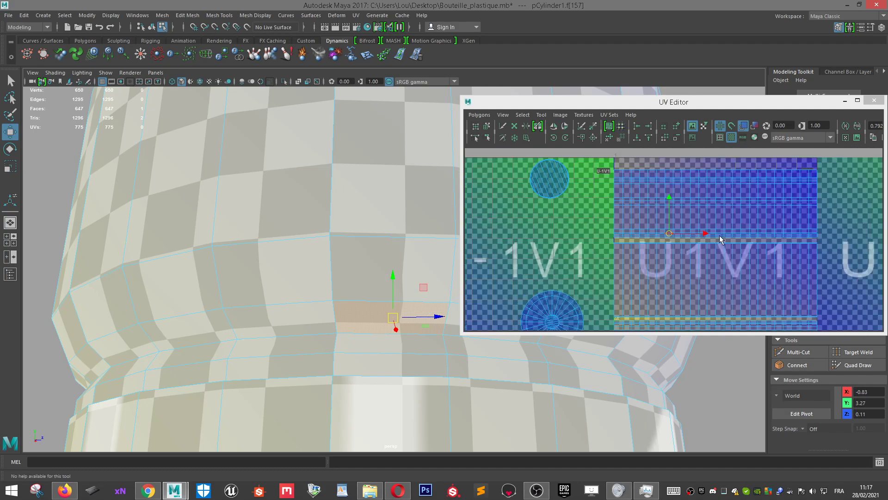
scroll(662, 257, up, 1)
drag(837, 172, 544, 266)
scroll(639, 237, up, 2)
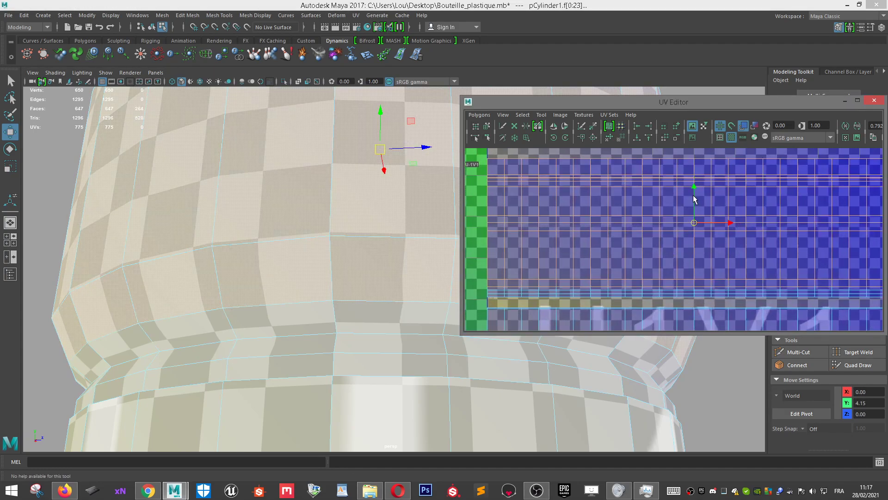
drag(694, 196, 696, 197)
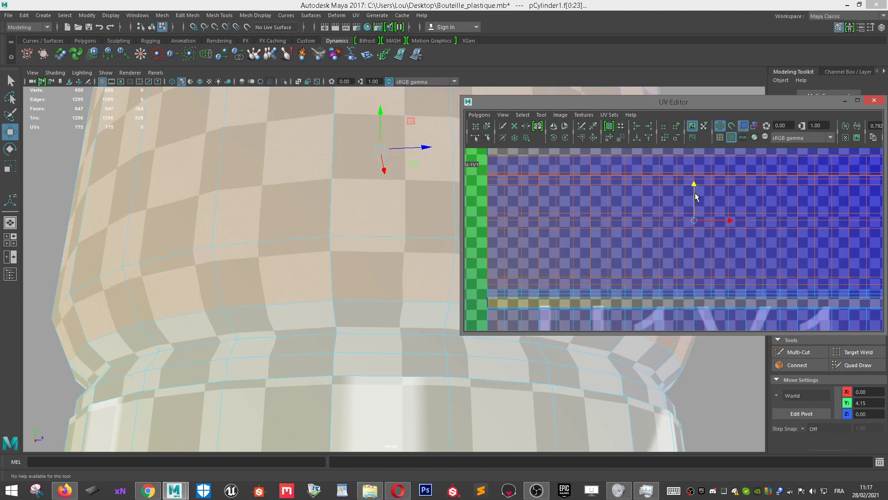
Examine the checker pattern across the upper section, label and neck, and compare the shells' positions in the UV layout.
scroll(690, 210, down, 5)
scroll(568, 239, up, 2)
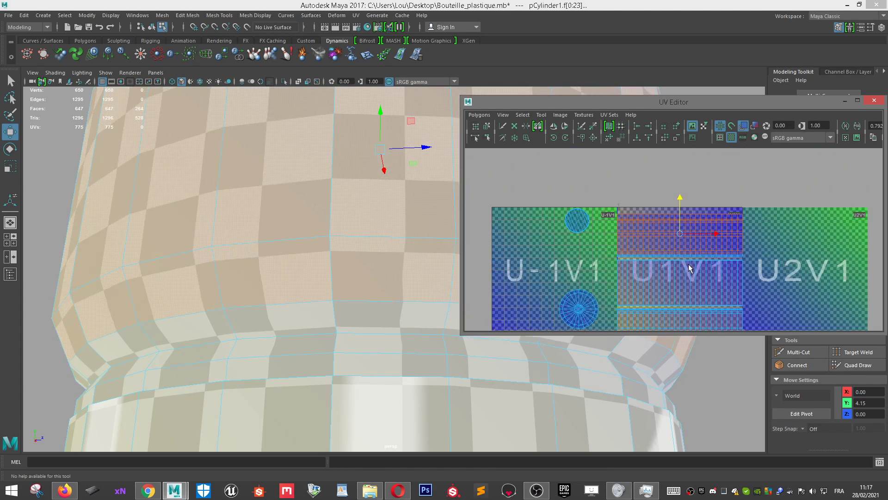
scroll(565, 234, down, 1)
scroll(379, 254, down, 6)
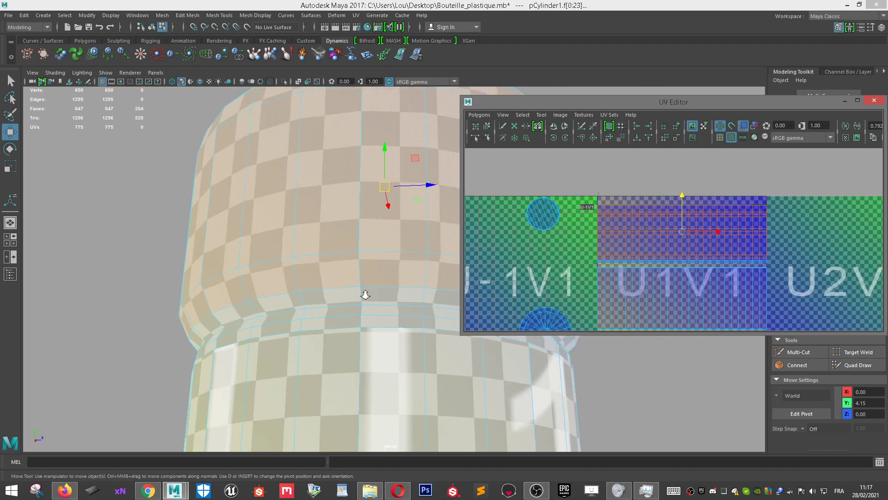
scroll(379, 254, down, 2)
scroll(547, 285, down, 2)
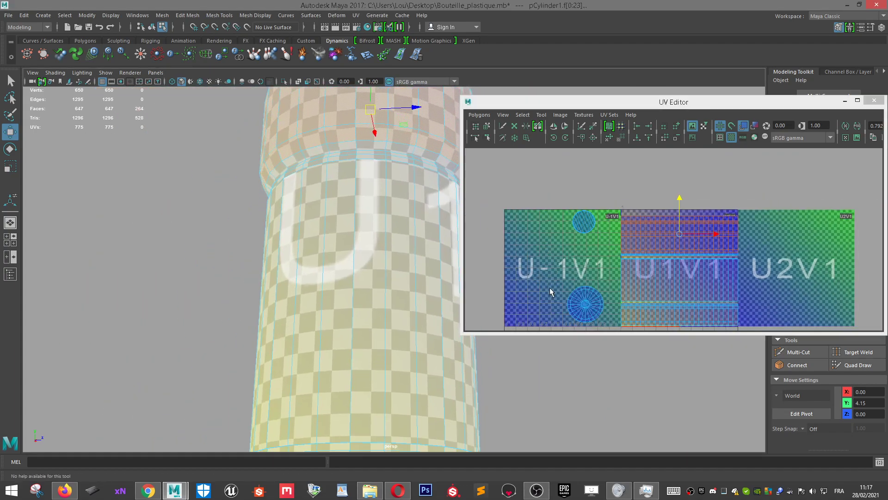
scroll(582, 293, up, 2)
scroll(572, 288, down, 2)
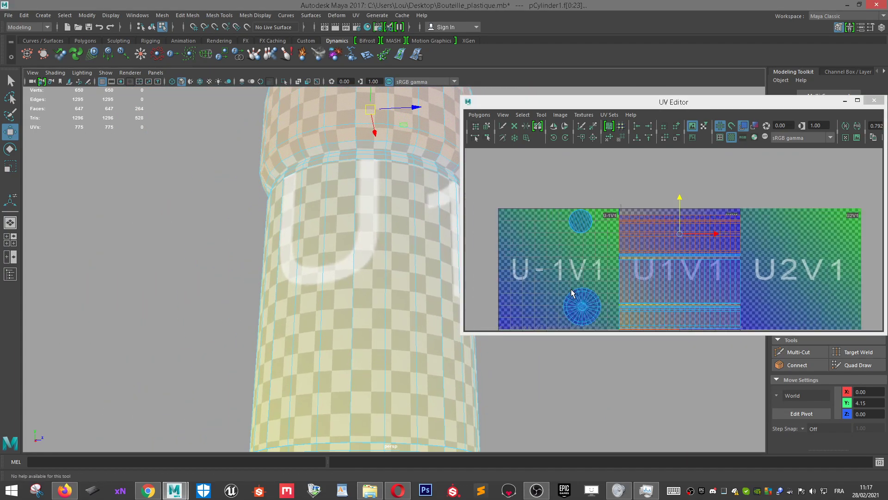
scroll(578, 301, up, 4)
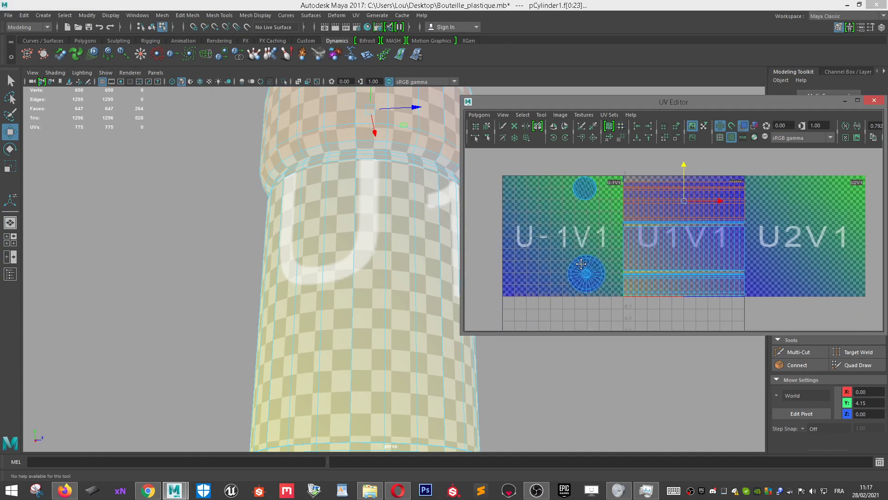
alt+middle_drag(409, 204, 401, 309)
alt+drag(399, 270, 403, 303)
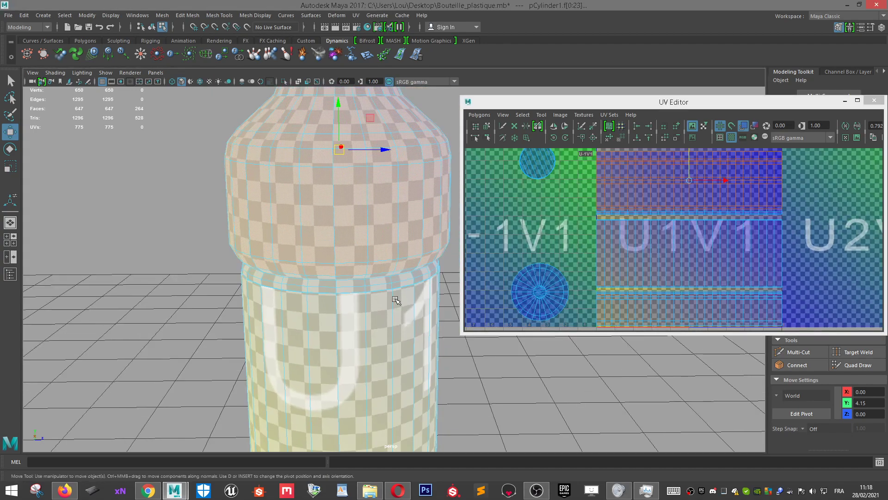
alt+middle_drag(403, 304, 390, 403)
scroll(389, 366, up, 3)
click(362, 270)
scroll(680, 255, down, 2)
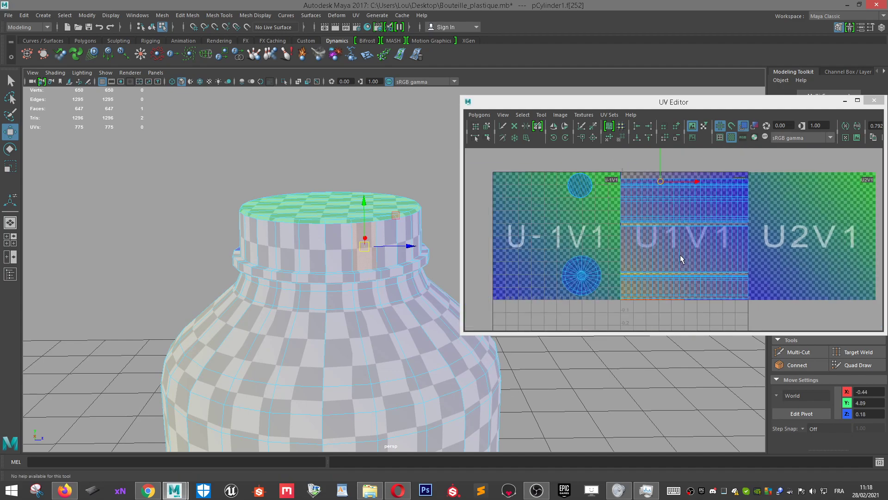
scroll(643, 216, up, 1)
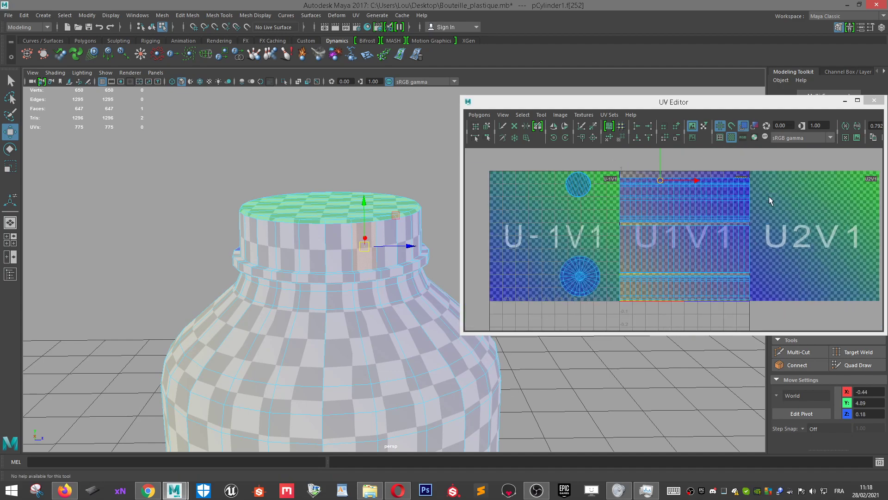
scroll(675, 222, up, 2)
scroll(675, 217, up, 5)
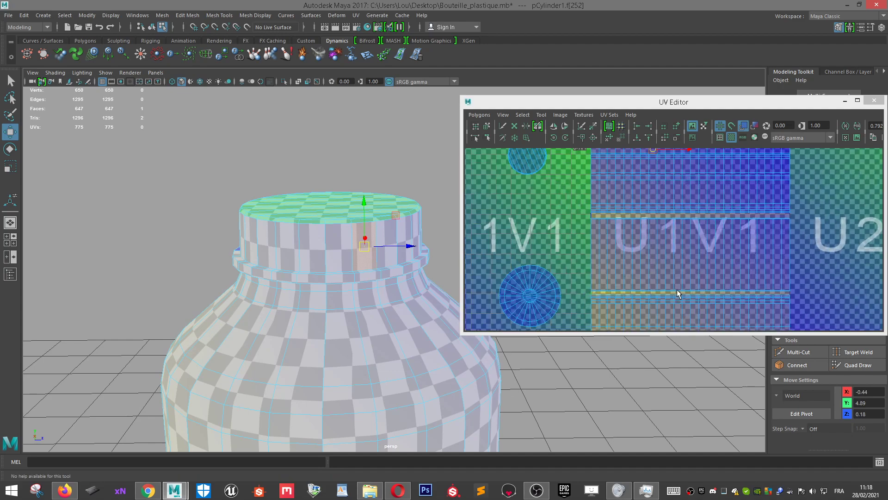
Stack the bottom section, label and upper section UV shells closely together from the lower edge of the U1V1 tile.
right_drag(674, 221, 698, 225)
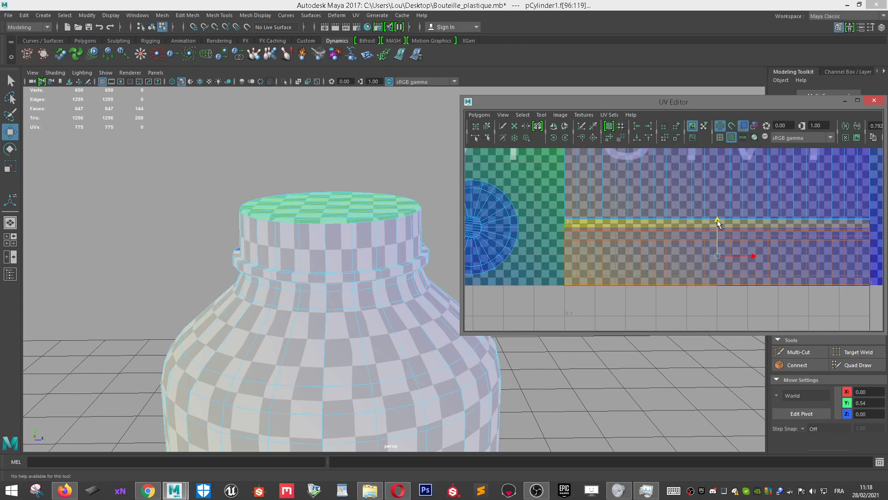
click(718, 184)
alt+middle_drag(723, 183, 722, 252)
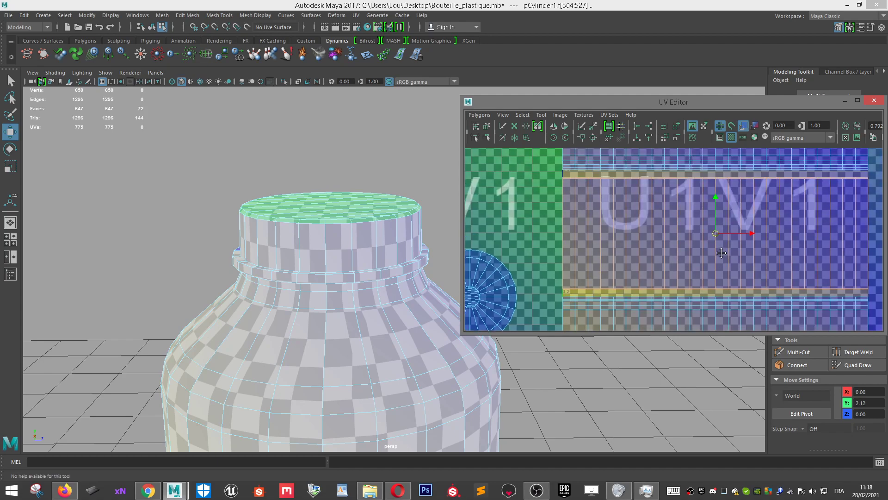
drag(716, 218, 714, 225)
alt+middle_drag(712, 195, 701, 250)
double_click(698, 202)
drag(717, 200, 716, 215)
Move the top cap's circular UV shell into the U1V1 tile's upper corner and shrink it to fit above the upper section's shell.
scroll(615, 243, down, 3)
alt+middle_drag(608, 259, 642, 196)
scroll(617, 230, down, 2)
alt+middle_drag(577, 220, 572, 273)
drag(541, 182, 626, 242)
scroll(592, 224, up, 3)
drag(540, 207, 634, 193)
key(r)
key(w)
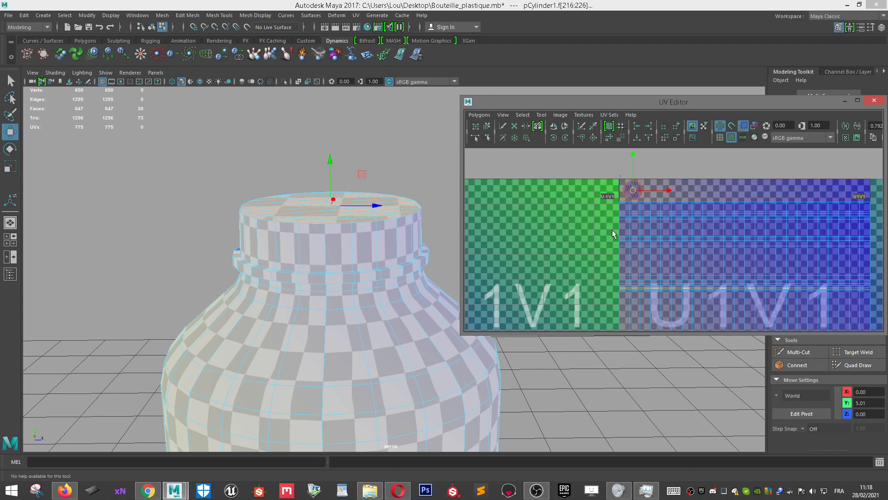
Select the bottom cap's UV shell and examine the checker size on the top cap and the bottle's underside.
scroll(616, 225, down, 3)
drag(571, 218, 651, 321)
scroll(652, 279, down, 3)
scroll(652, 279, up, 4)
alt+drag(366, 314, 321, 202)
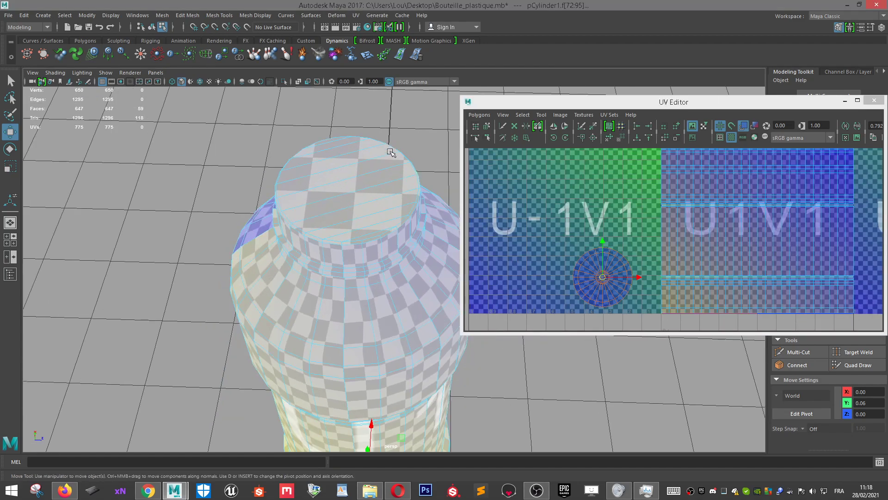
alt+drag(380, 216, 399, 289)
scroll(342, 343, up, 5)
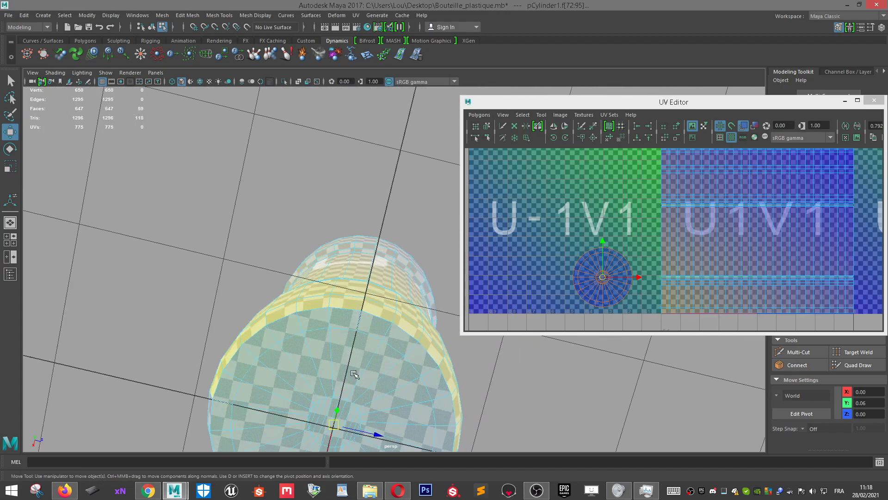
scroll(354, 379, down, 5)
scroll(687, 234, down, 3)
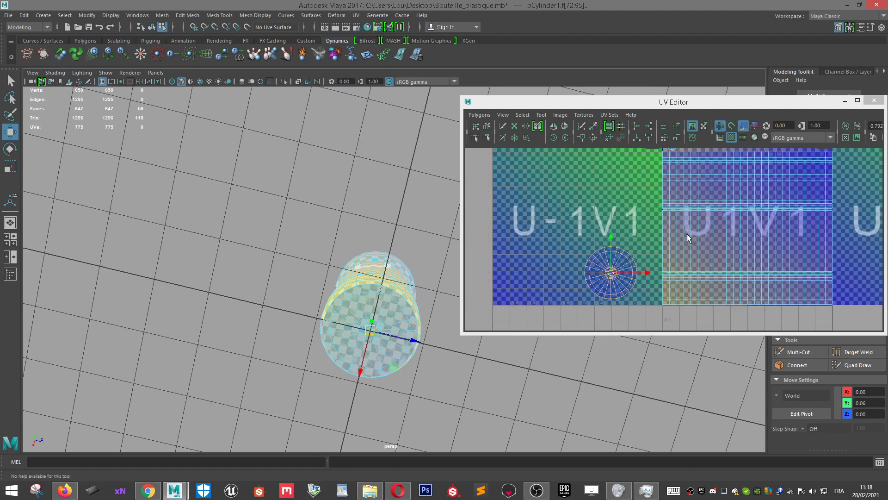
Try to scale down and reposition the upper section, label and bottom section UV shells together.
click(650, 256)
scroll(662, 300, down, 2)
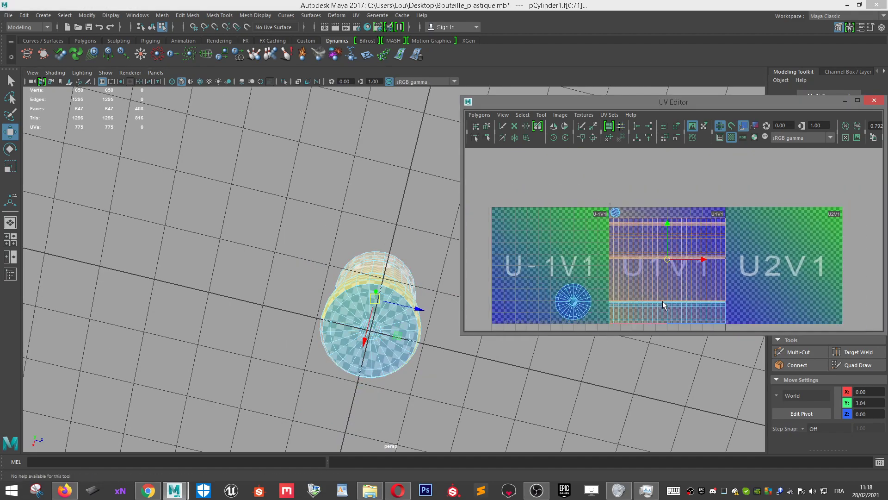
alt+middle_drag(661, 312, 657, 281)
double_click(657, 281)
key(r)
double_click(676, 250)
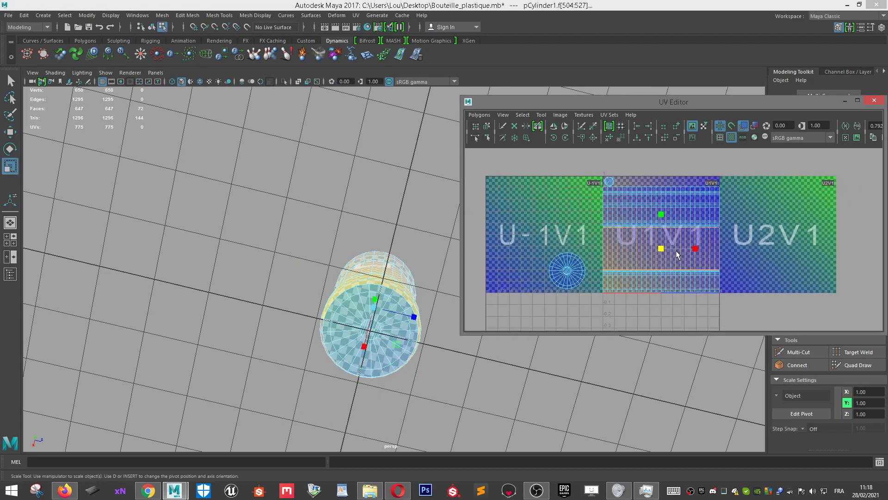
shift+double_click(690, 201)
shift+double_click(671, 278)
drag(662, 239, 640, 257)
key(w)
key(ctrl+z)
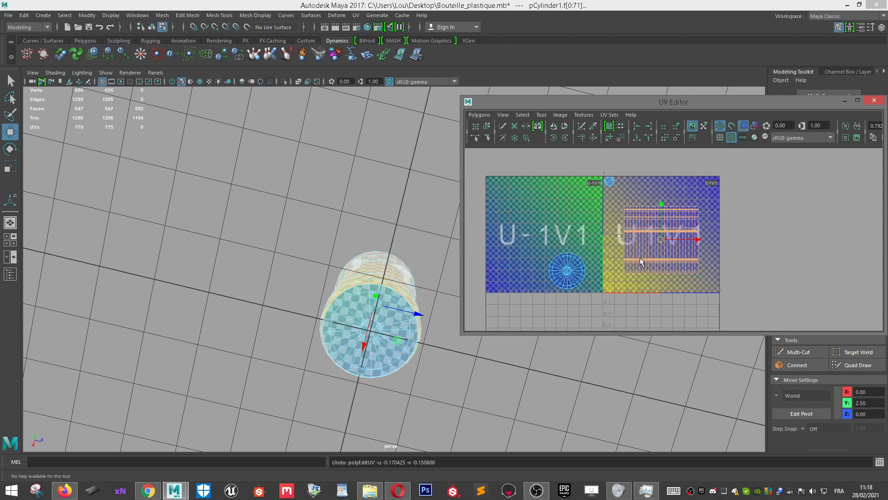
key(ctrl+z)
Select the bottom cap's circular UV shell and move it from the U-1V1 tile into the U1V1 tile.
key(f)
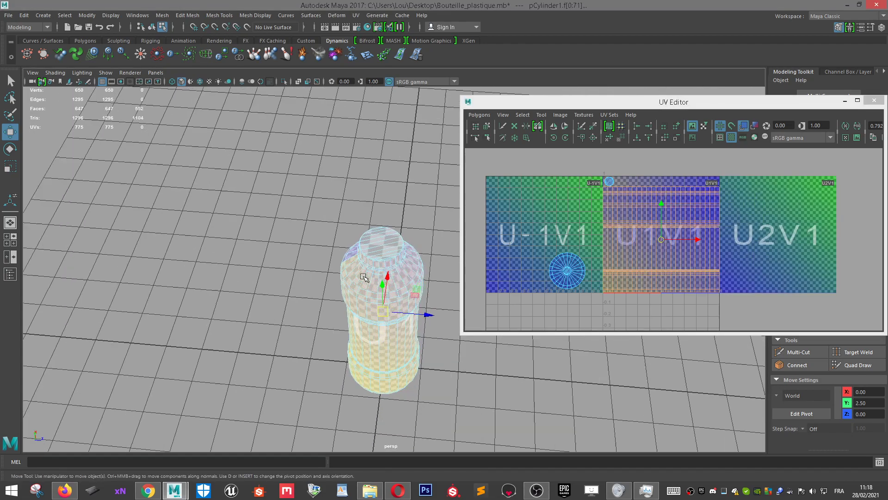
scroll(365, 279, up, 5)
alt+drag(390, 295, 383, 223)
scroll(469, 252, up, 3)
scroll(619, 250, down, 1)
scroll(410, 273, up, 2)
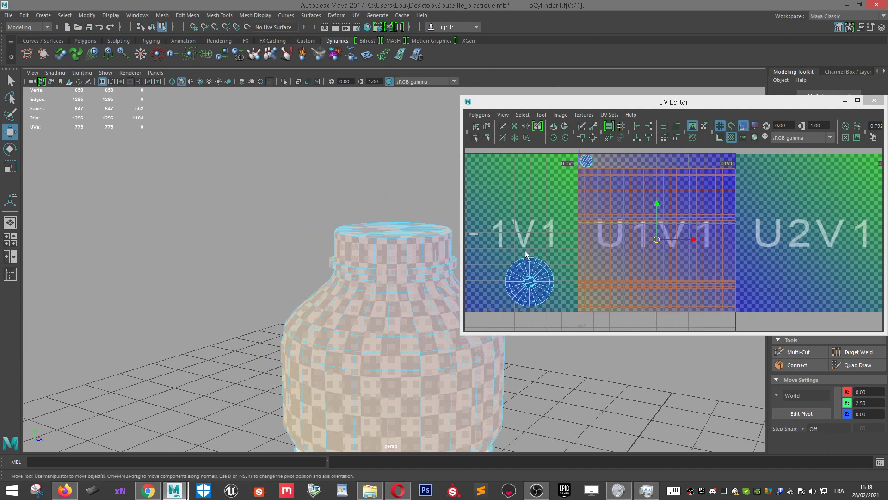
click(527, 272)
drag(534, 284, 618, 193)
scroll(611, 219, down, 2)
alt+middle_drag(382, 351, 368, 265)
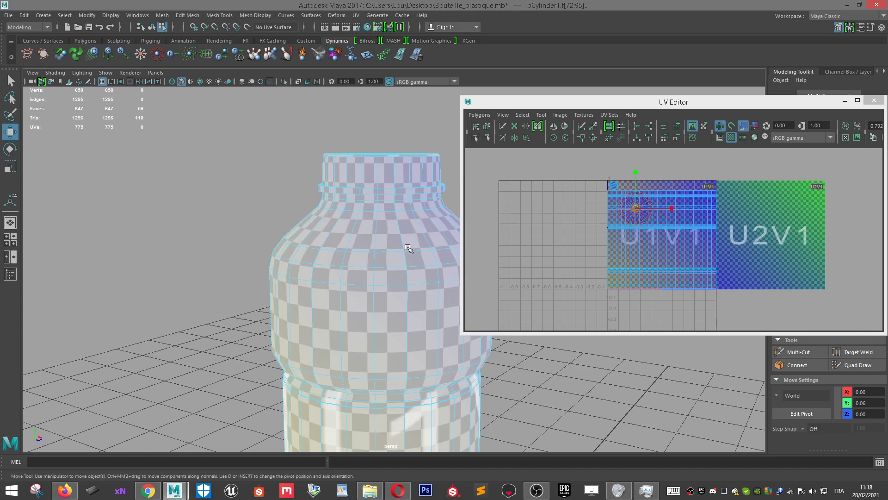
Shrink the bottom cap's UV shell and move it into the free strip above the upper section's shell.
scroll(399, 297, down, 6)
alt+drag(400, 296, 718, 314)
scroll(648, 236, up, 7)
alt+middle_drag(610, 161, 652, 305)
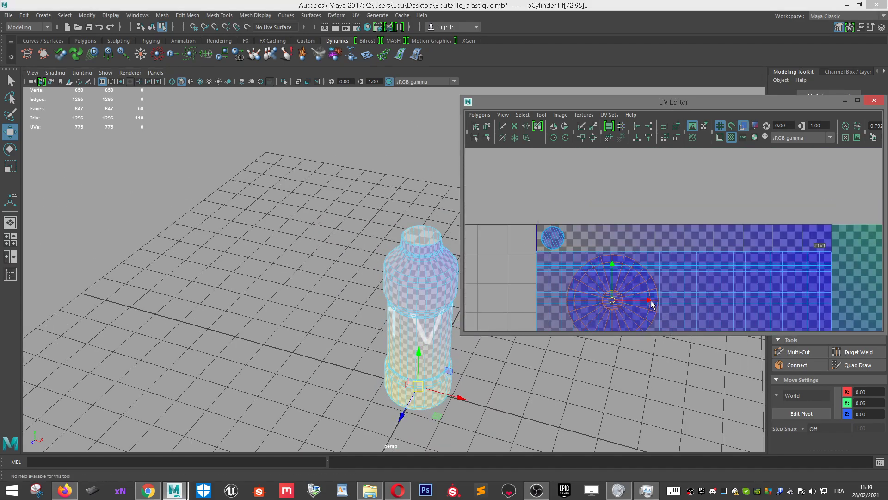
scroll(653, 305, up, 3)
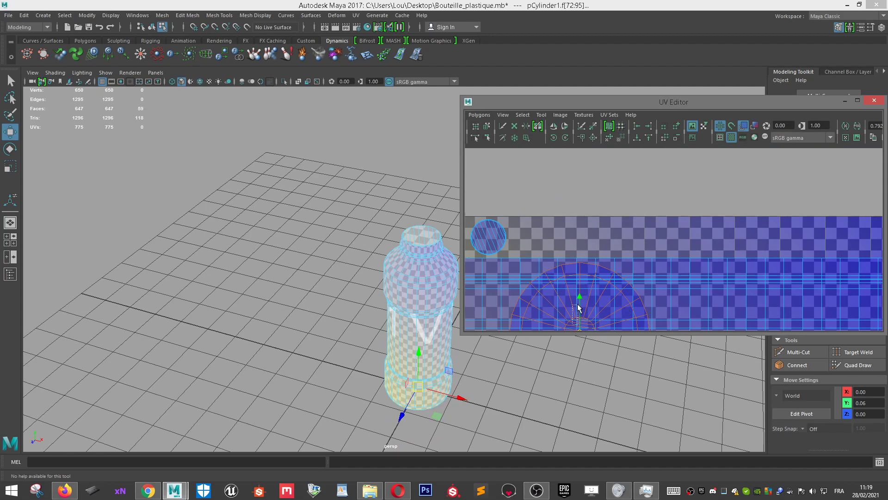
key(ctrl+z)
scroll(579, 303, down, 2)
drag(606, 304, 577, 234)
key(r)
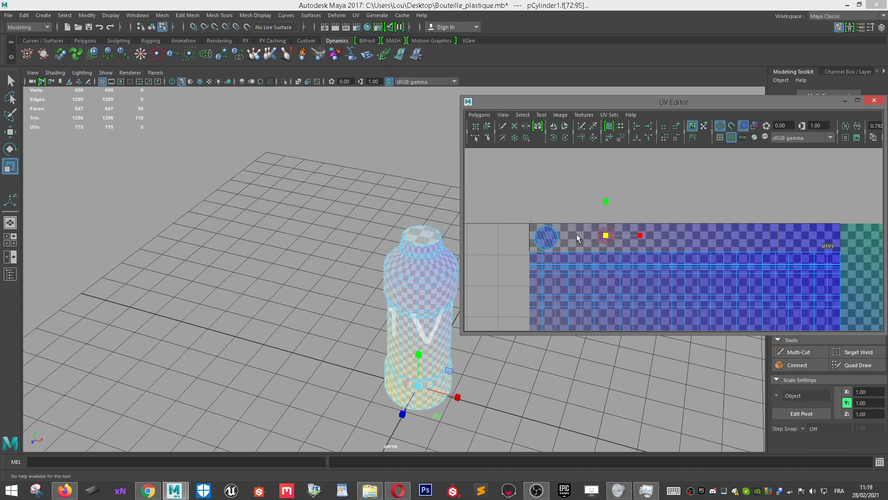
Scale the bottom cap's UV shell to the top cap shell's size and place it right beside that shell.
scroll(604, 243, up, 1)
key(w)
scroll(604, 243, up, 2)
alt+middle_drag(571, 242, 697, 241)
scroll(697, 241, up, 3)
drag(707, 228, 657, 228)
key(r)
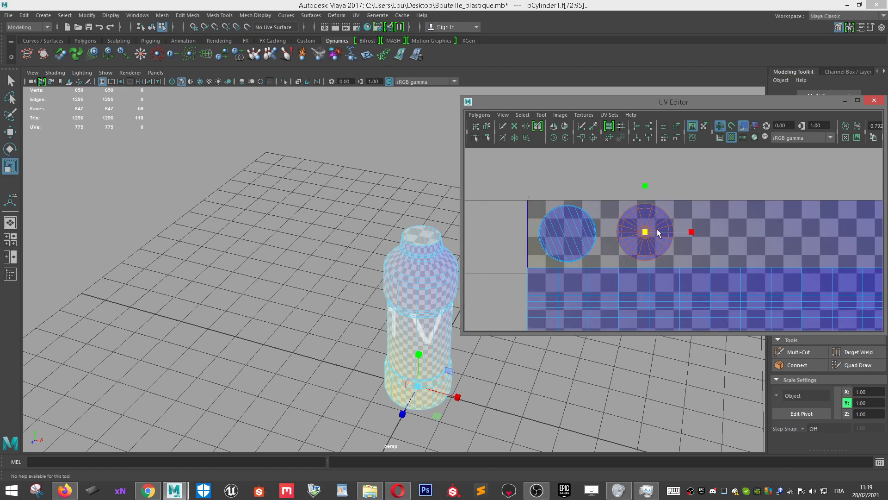
key(w)
scroll(639, 237, up, 1)
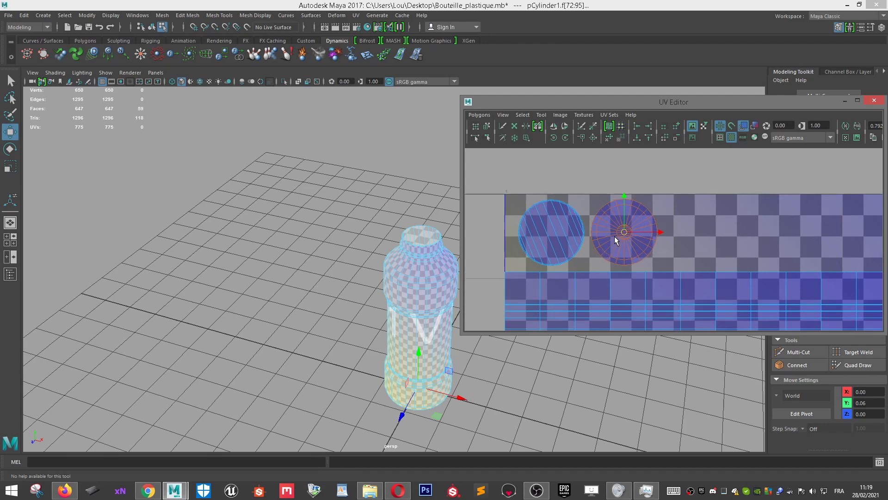
key(f)
alt+drag(421, 387, 445, 299)
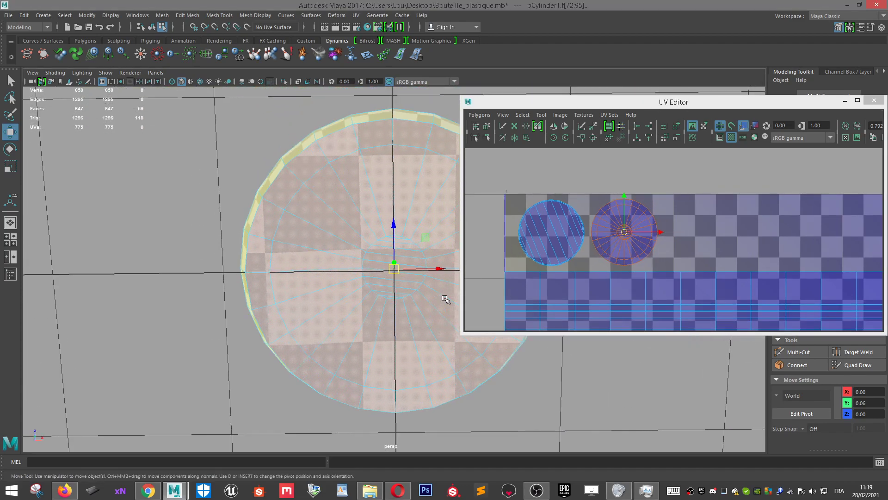
Examine the checker pattern on the bottle's underside, sides and label, and the shell layout in the U1V1 tile.
scroll(451, 252, down, 1)
alt+middle_drag(380, 244, 330, 280)
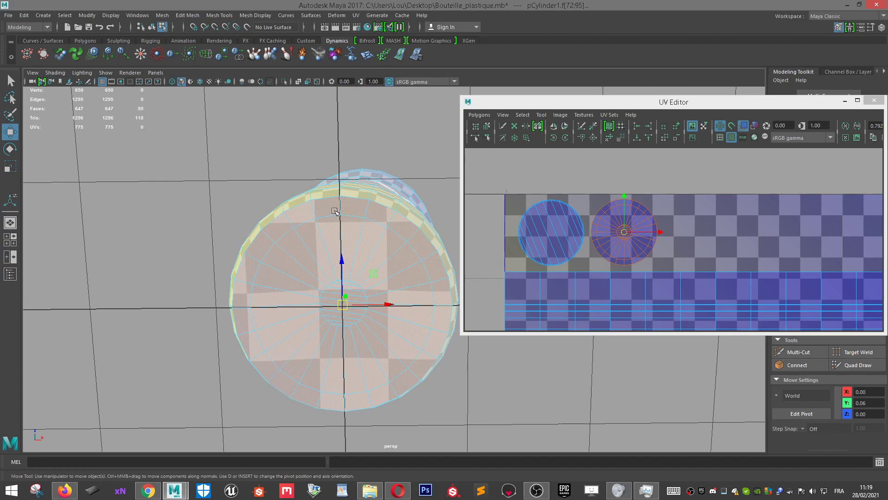
scroll(377, 250, down, 1)
scroll(379, 250, down, 1)
alt+drag(411, 230, 386, 257)
scroll(393, 249, up, 4)
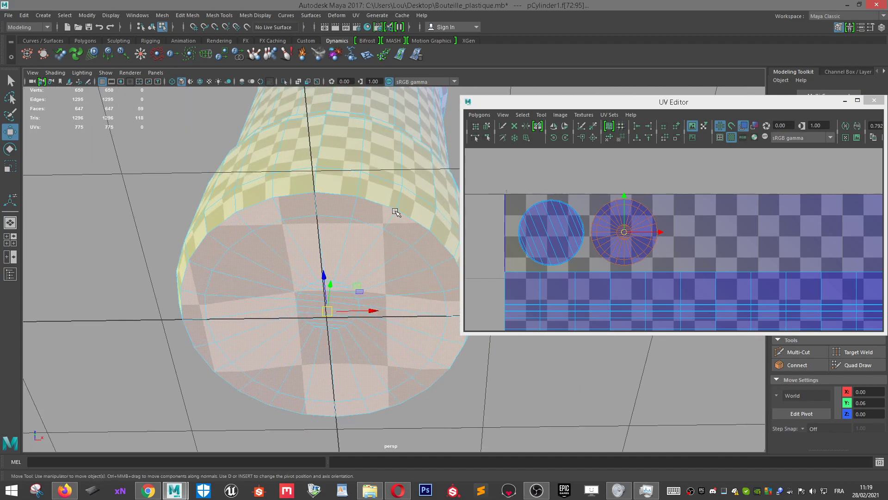
scroll(324, 222, down, 3)
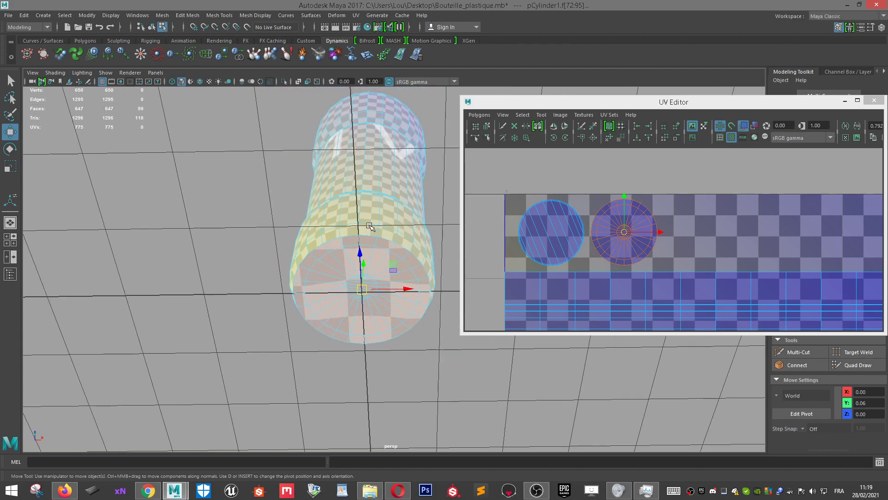
scroll(449, 215, down, 3)
alt+drag(410, 222, 363, 300)
alt+middle_drag(363, 301, 380, 211)
scroll(380, 211, up, 4)
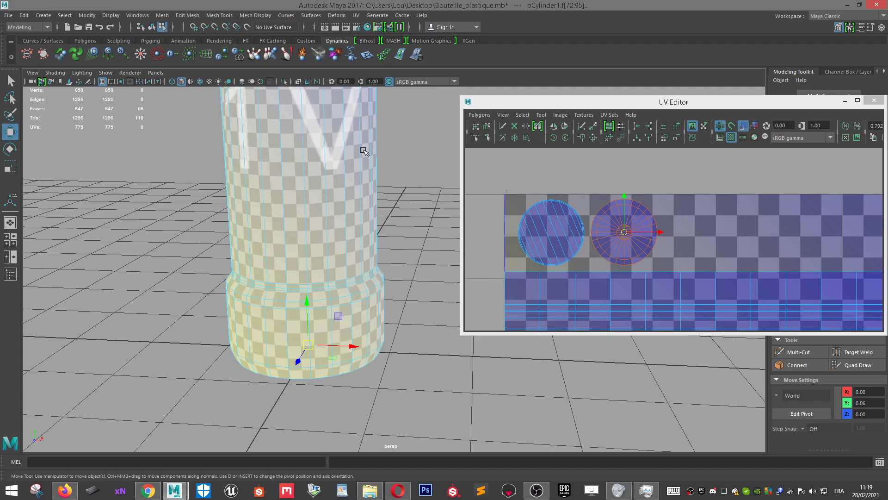
scroll(371, 258, down, 4)
alt+drag(372, 222, 358, 203)
scroll(346, 173, down, 3)
scroll(610, 259, down, 8)
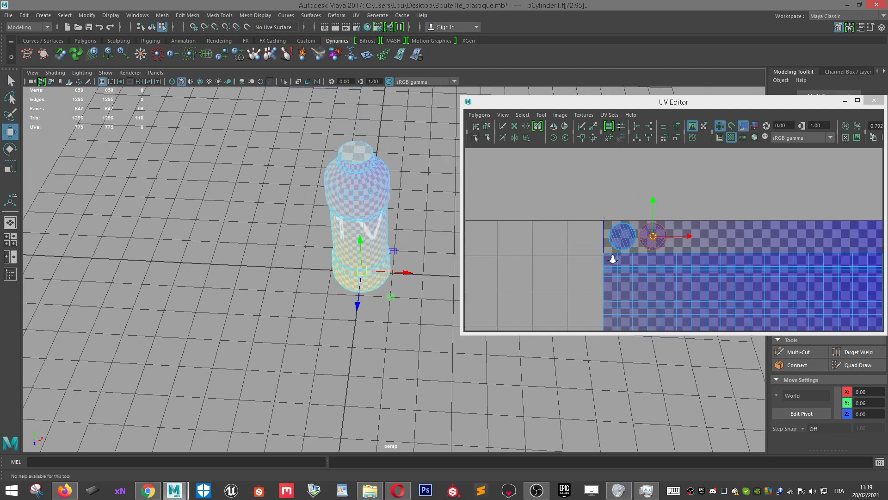
alt+middle_drag(678, 271, 634, 186)
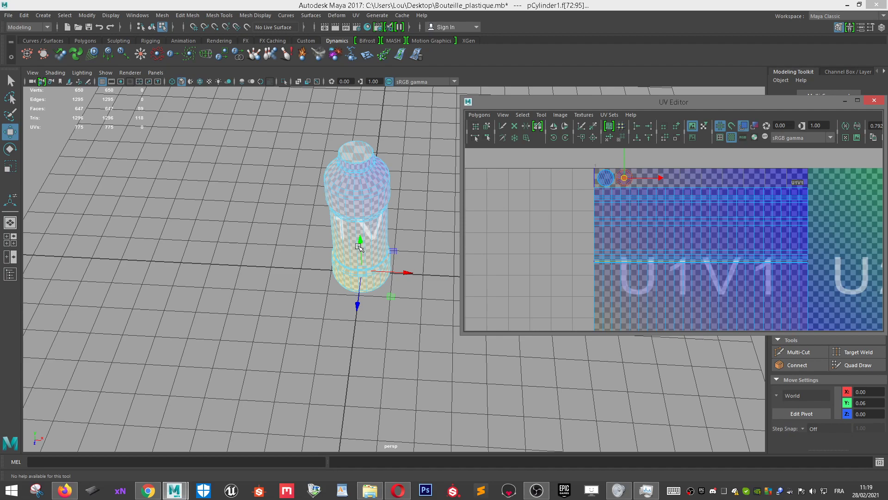
scroll(359, 246, up, 3)
alt+drag(365, 294, 380, 265)
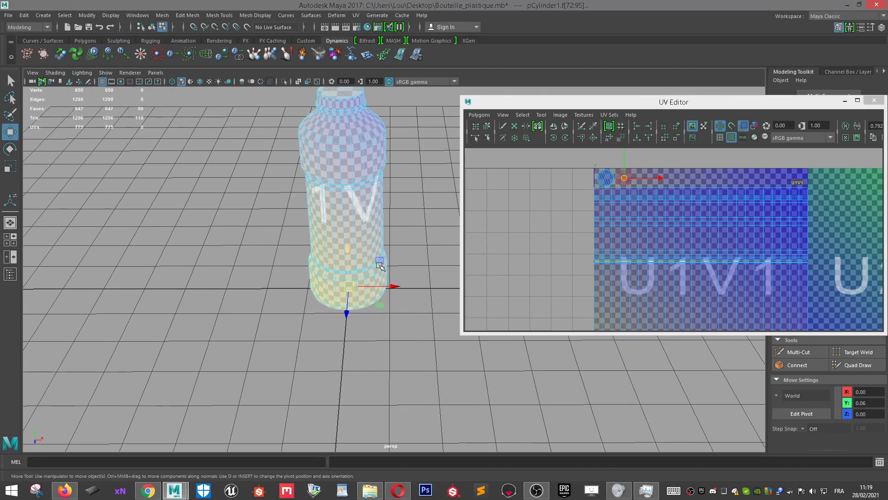
Select a side face of the bottle's cap and inspect its checker squares against the cap top and the UV layout.
click(341, 105)
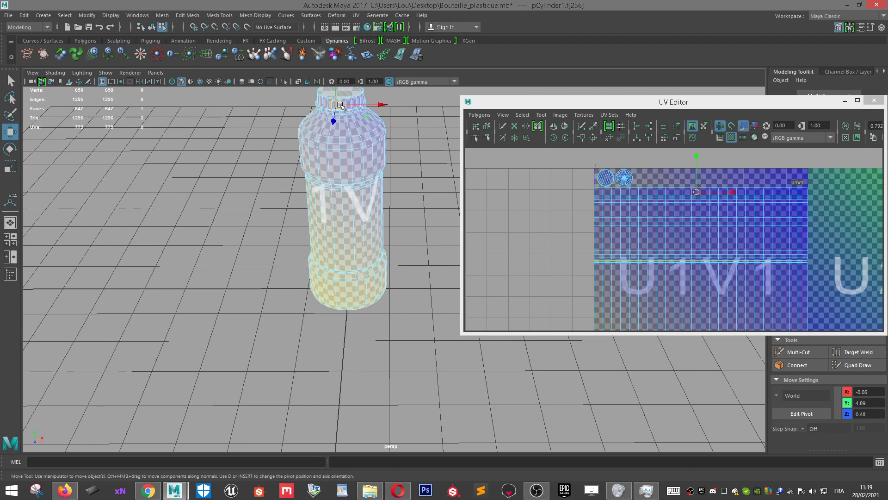
key(f)
scroll(372, 245, down, 5)
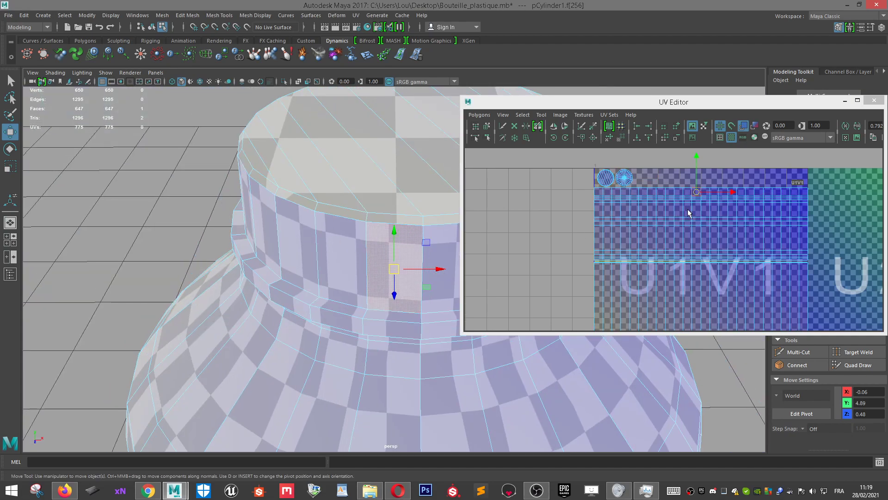
alt+drag(382, 250, 403, 255)
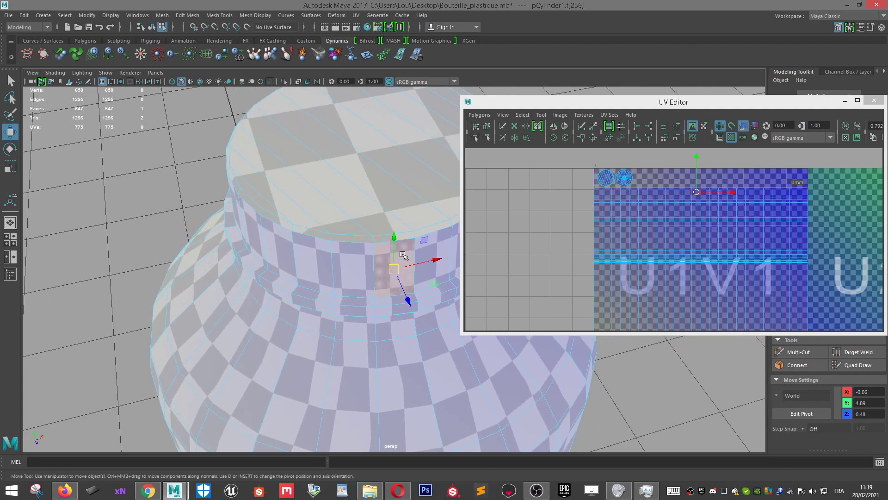
scroll(410, 267, down, 8)
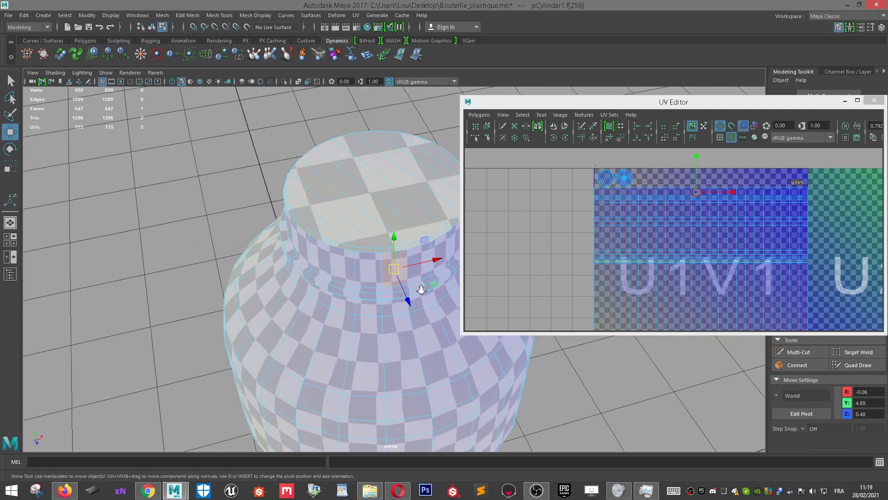
alt+middle_drag(436, 231, 434, 226)
scroll(481, 300, down, 3)
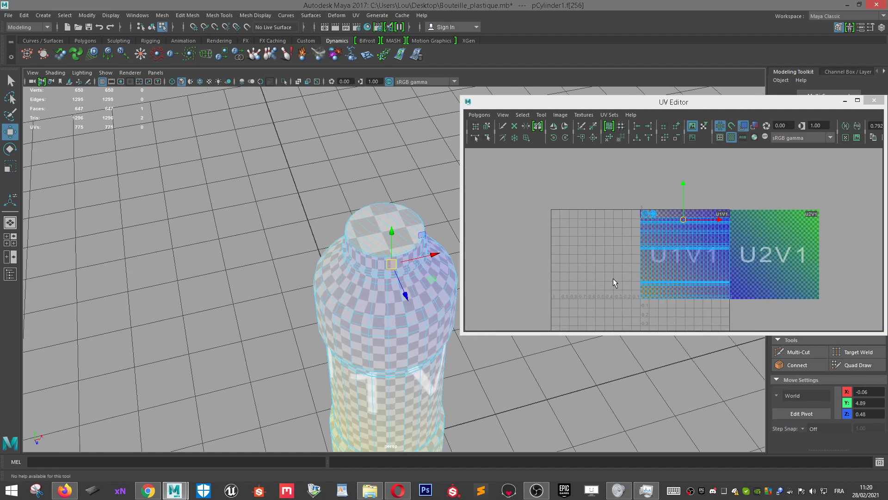
scroll(722, 250, up, 2)
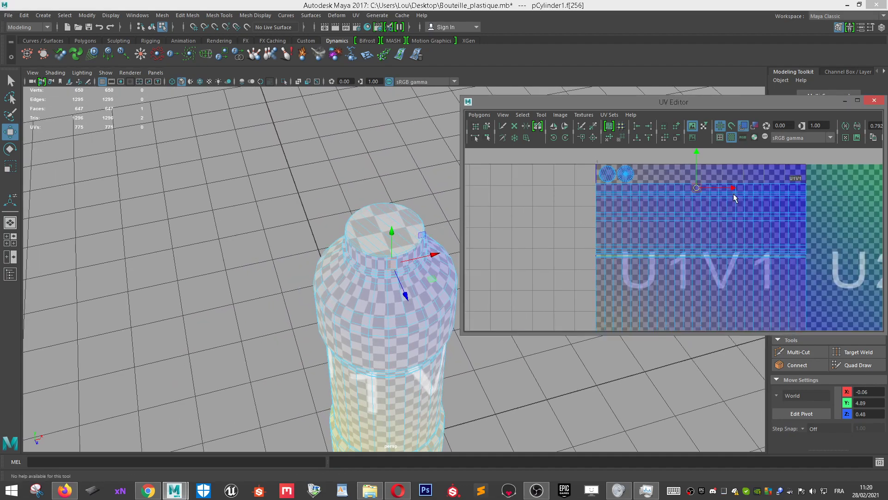
scroll(807, 201, down, 5)
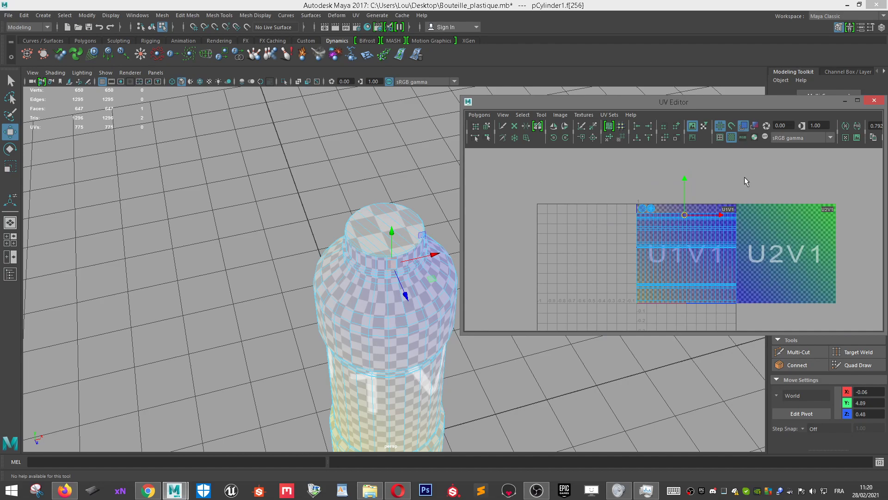
Close the UV Editor, return the bottle to object mode and frame the whole object in the perspective view.
click(872, 101)
scroll(510, 237, down, 5)
alt+drag(444, 296, 411, 257)
right_drag(376, 300, 442, 207)
alt+drag(443, 207, 464, 317)
key(f)
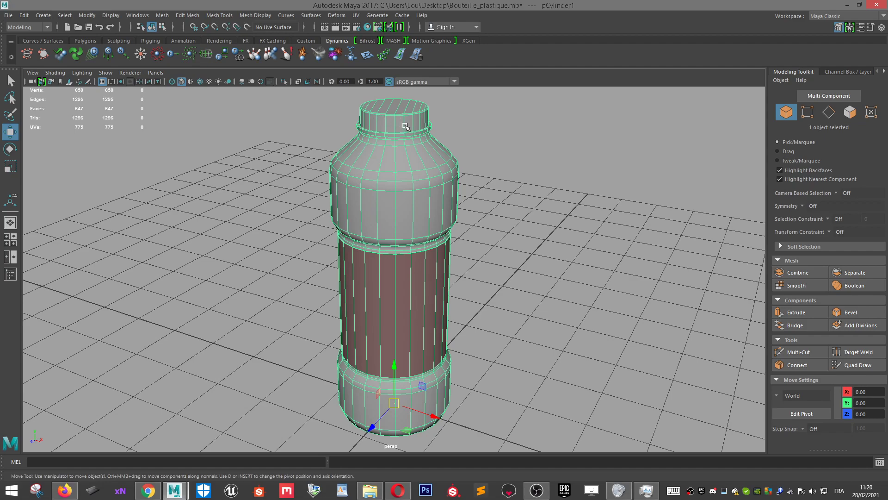
alt+drag(423, 145, 416, 240)
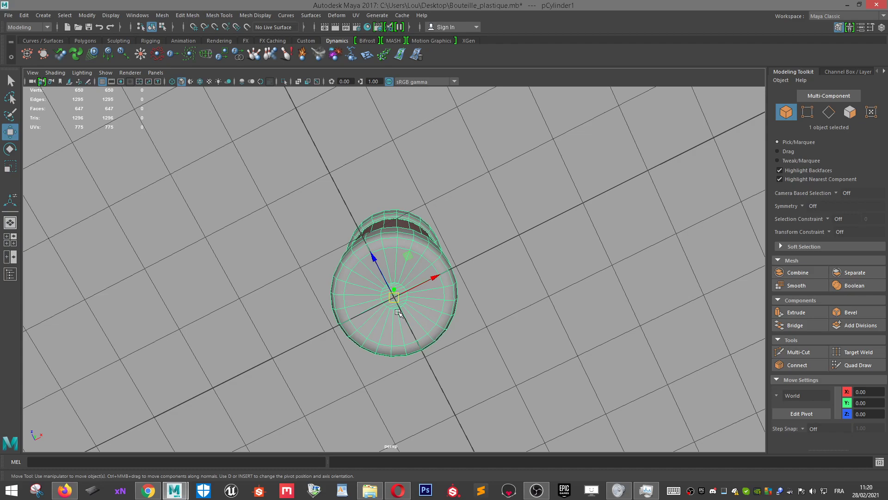
alt+drag(391, 289, 416, 254)
scroll(434, 251, up, 5)
scroll(416, 254, down, 5)
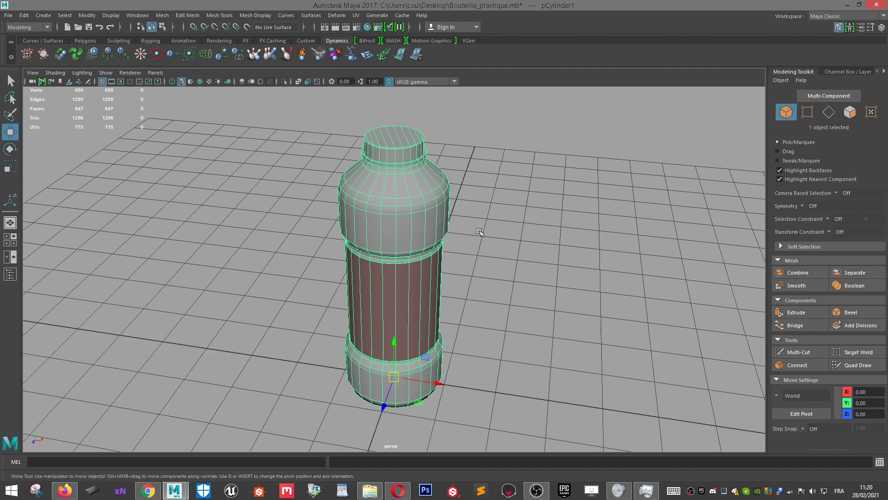
alt+drag(487, 264, 523, 296)
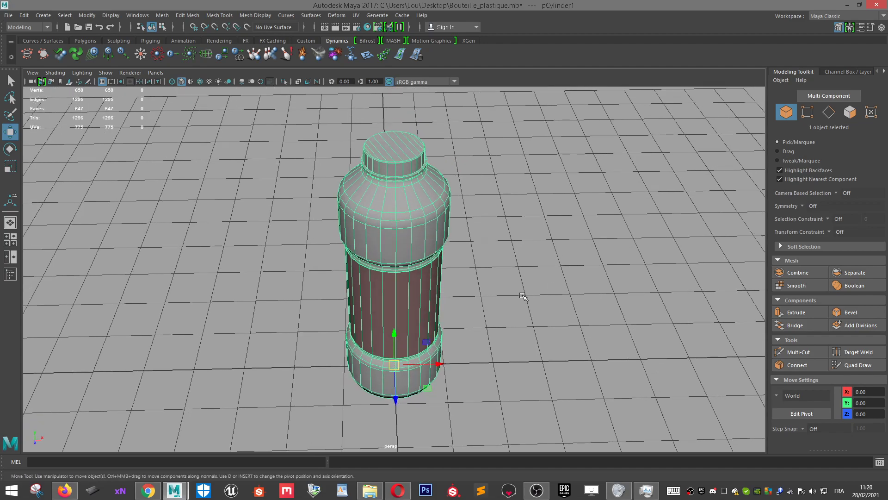